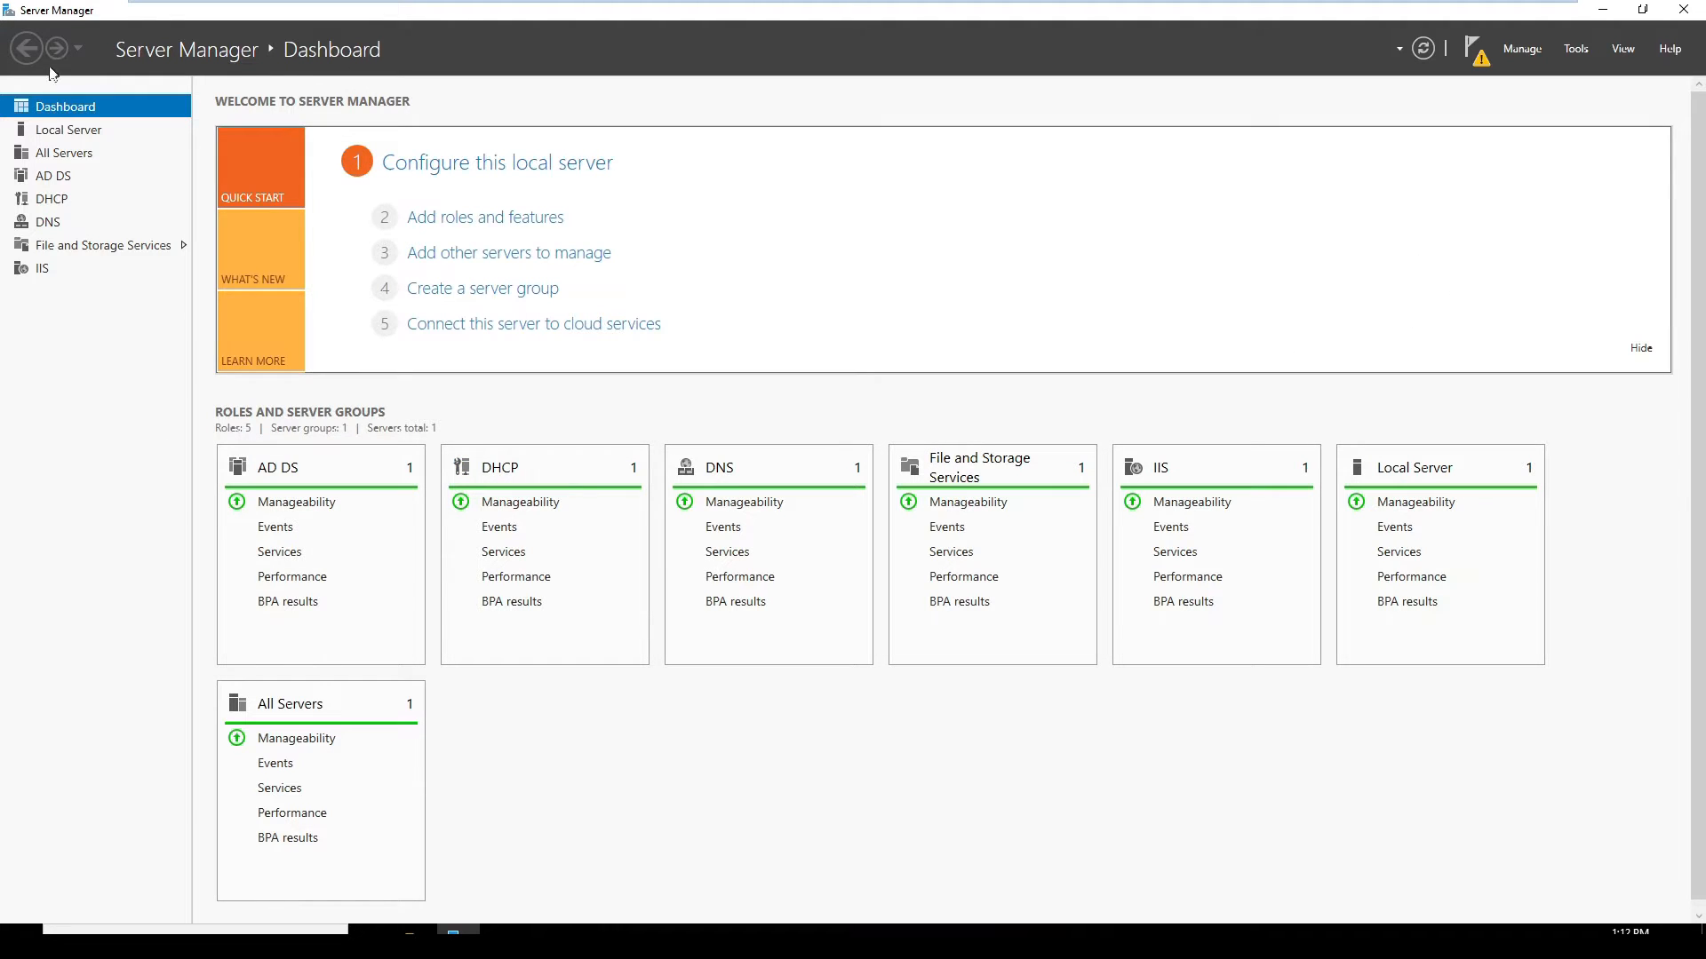
Open Active Directory Users and Computers and display the Builtin container of the techglobe.local domain.
click(1579, 49)
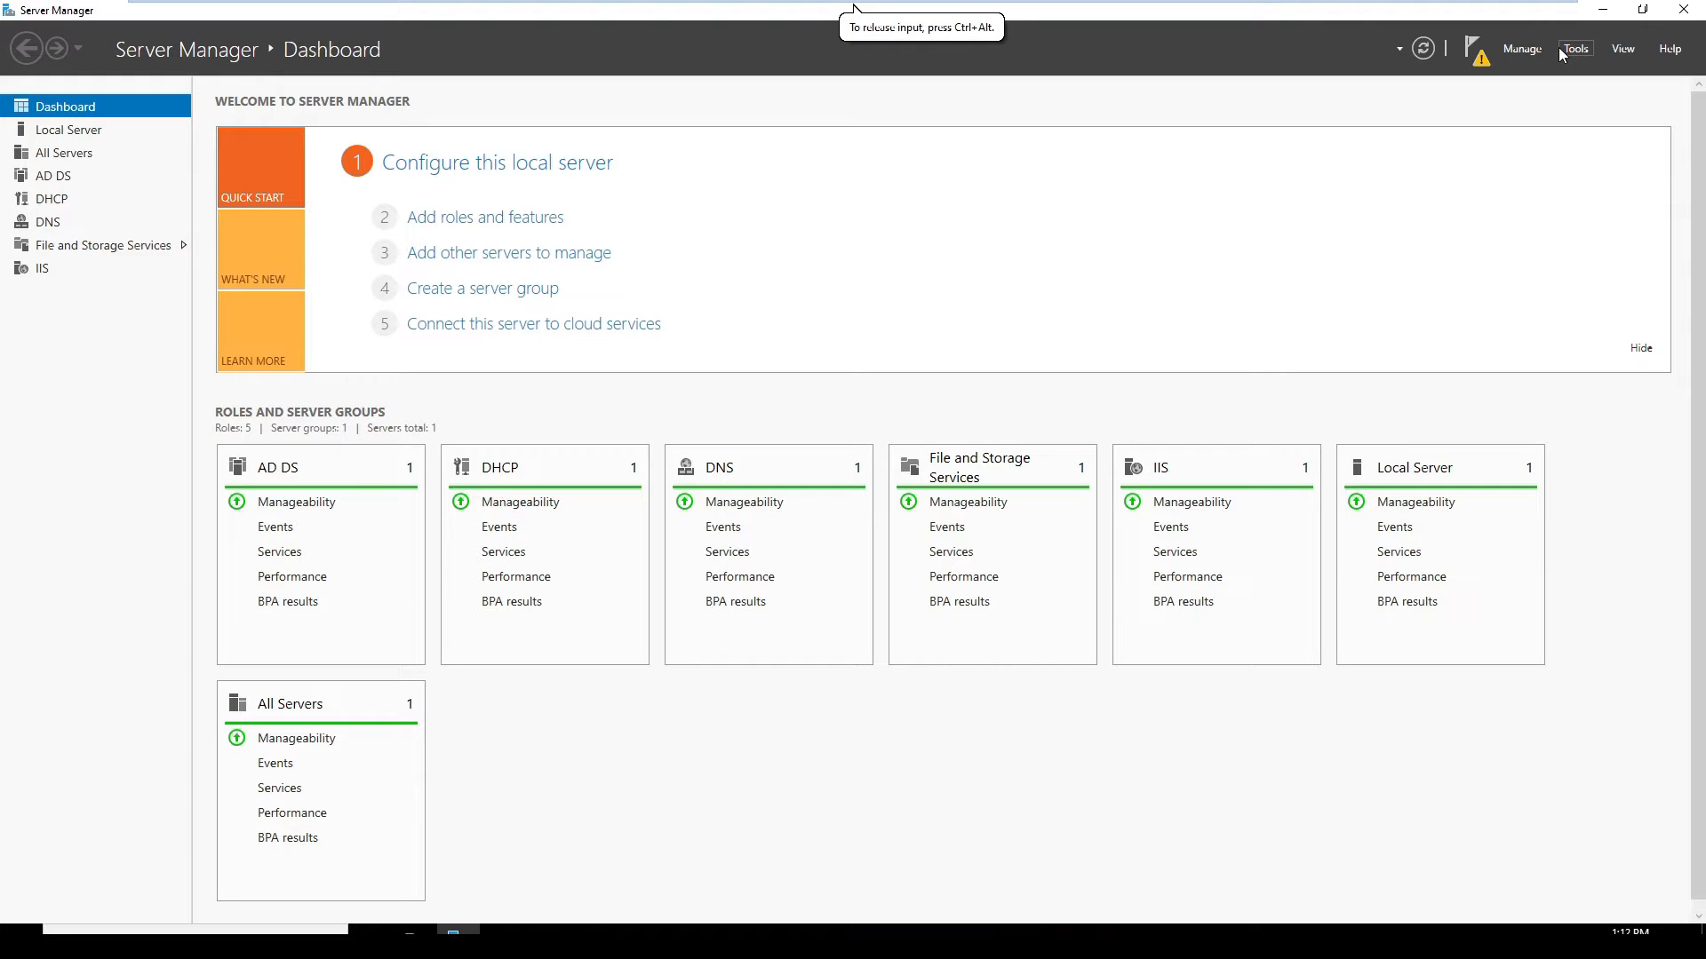
click(1565, 52)
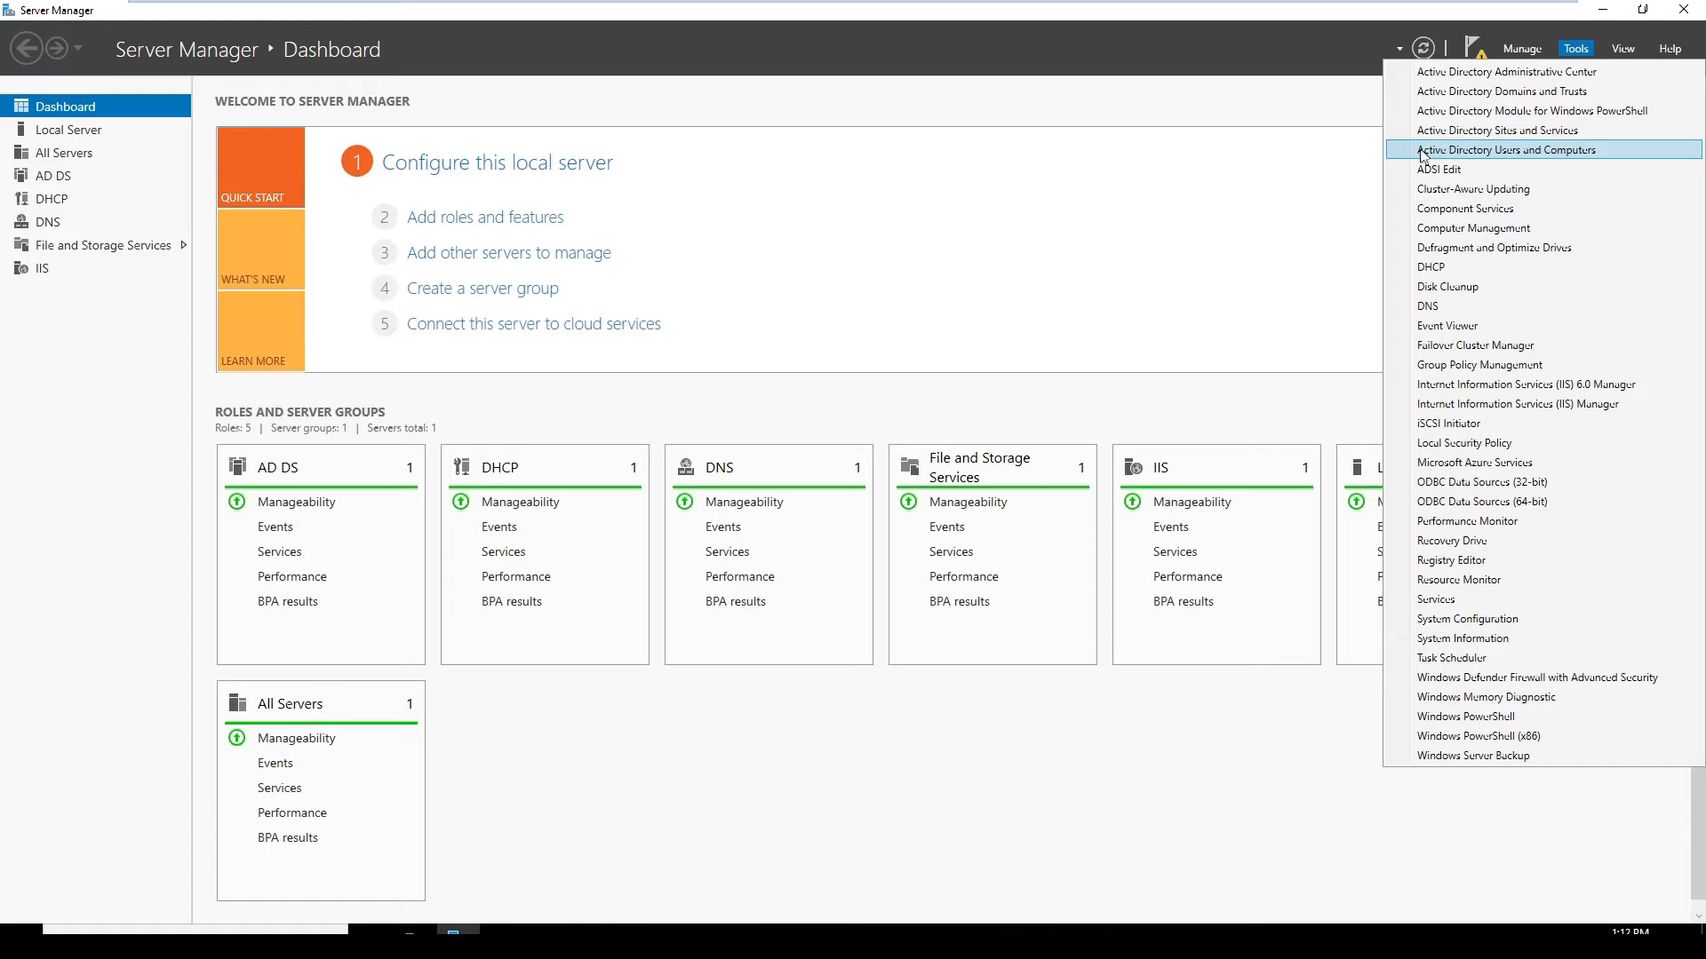
click(1525, 151)
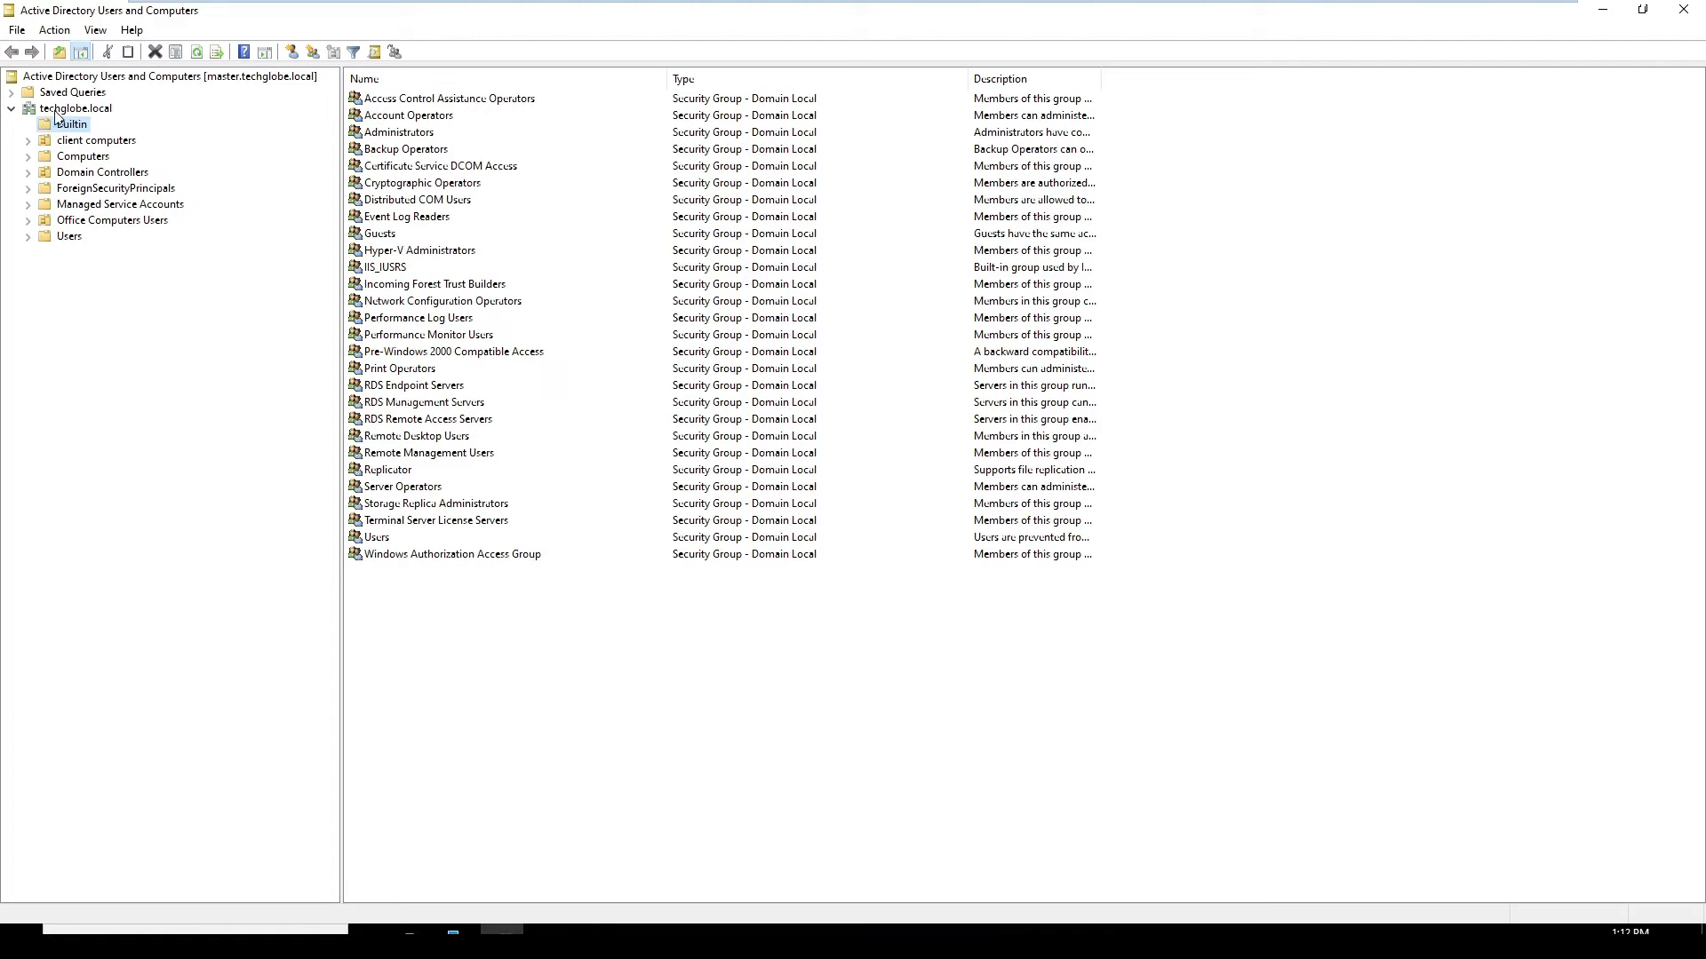
click(53, 108)
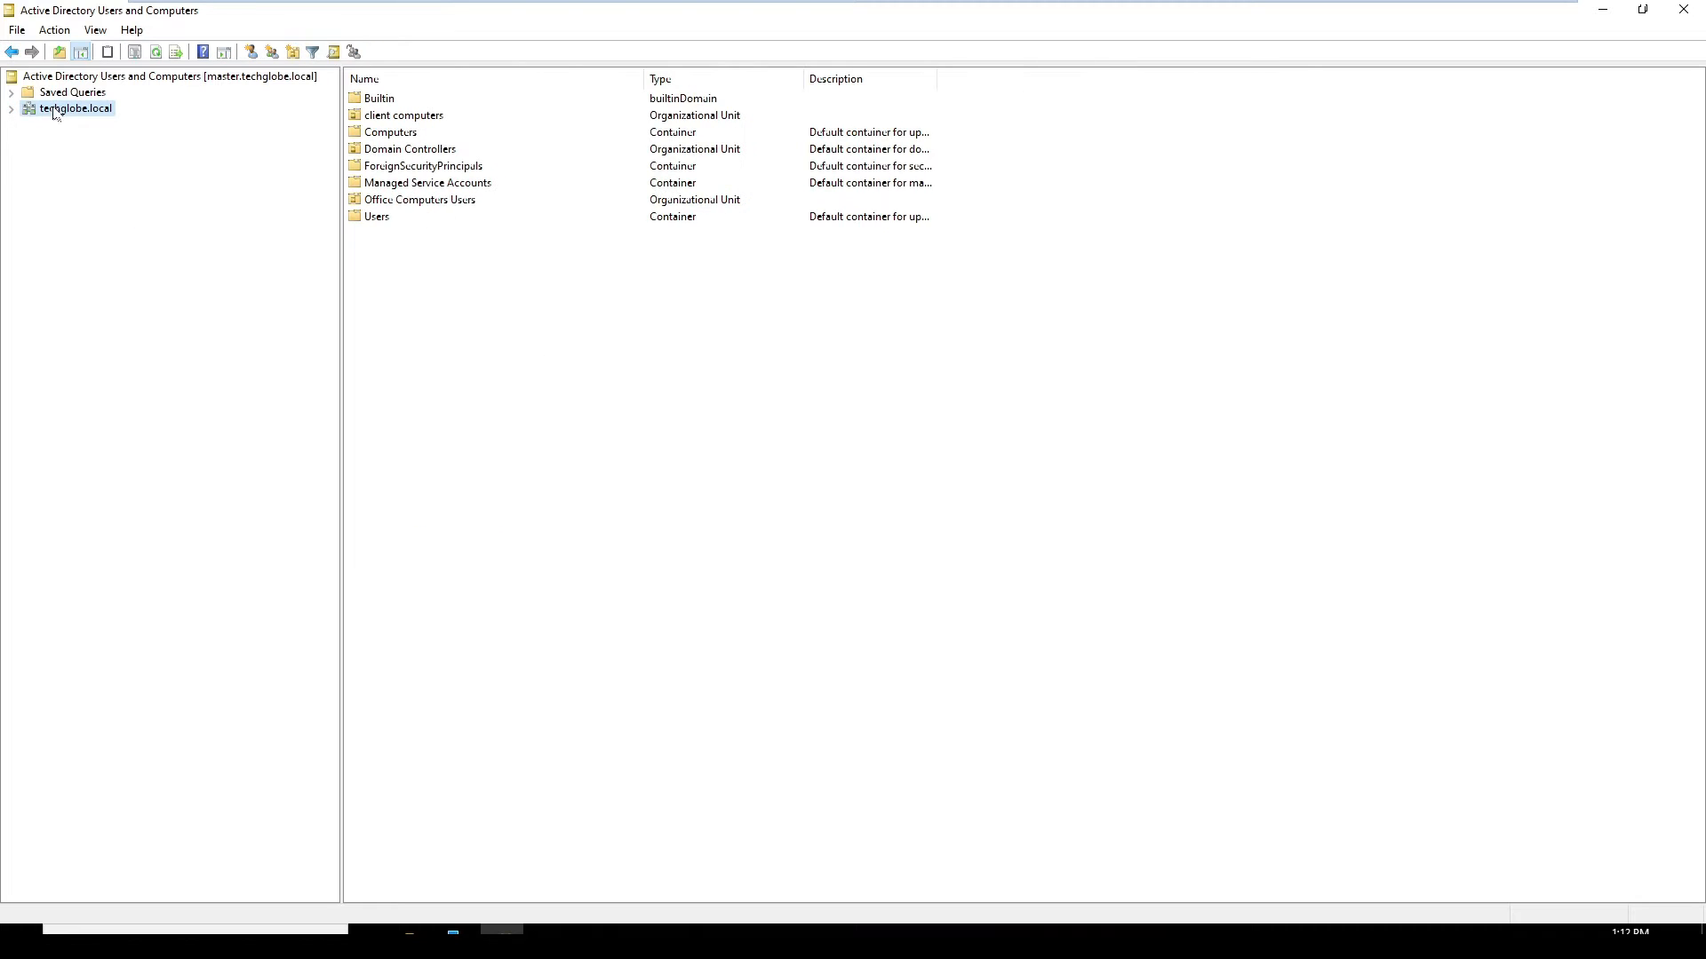
click(71, 124)
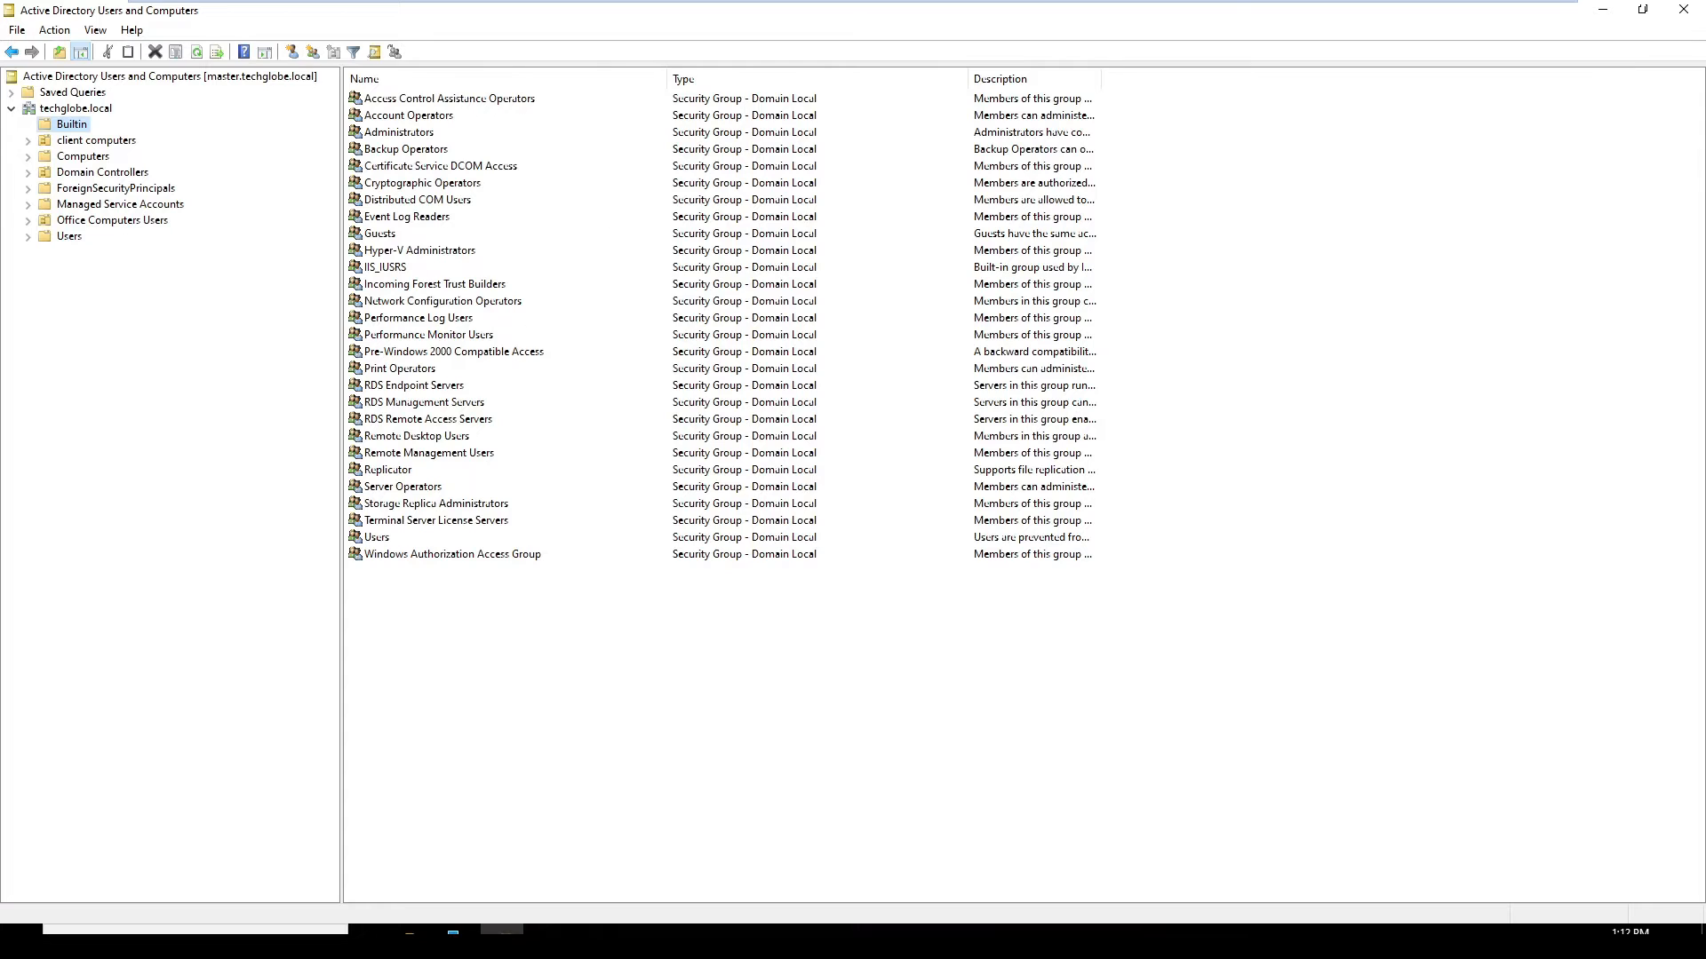
Create a global security group named "Allow User Remote Desktop" in the Builtin container.
right_click(436, 657)
mouse_move(516, 693)
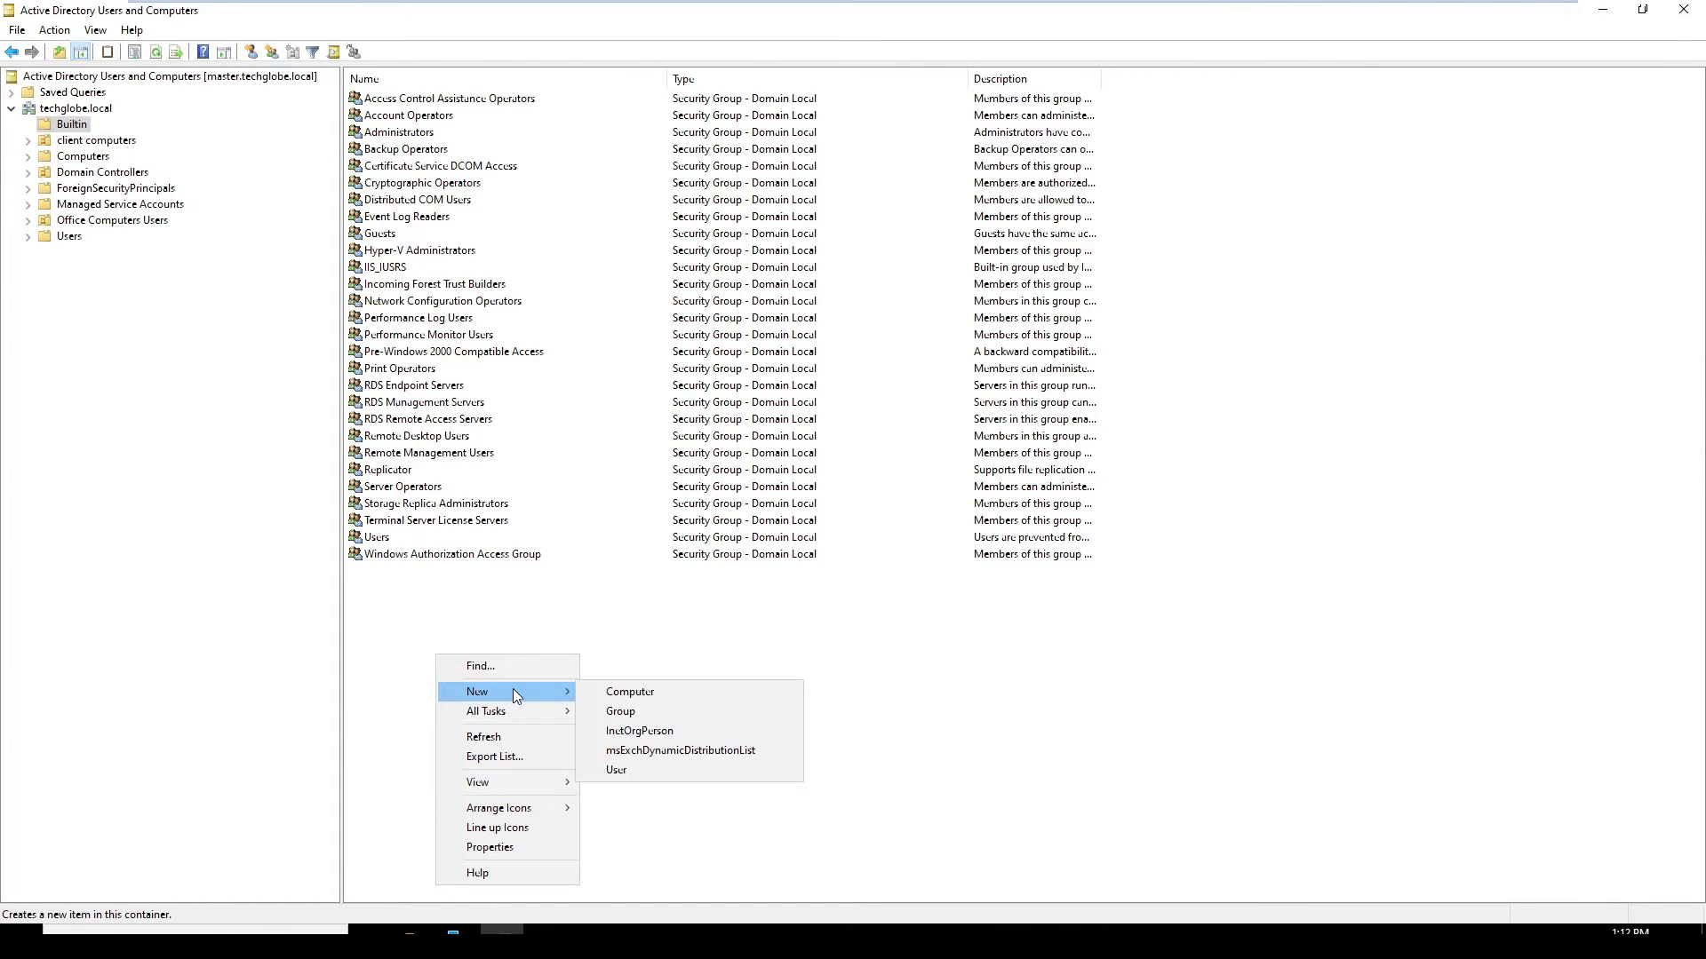
click(650, 711)
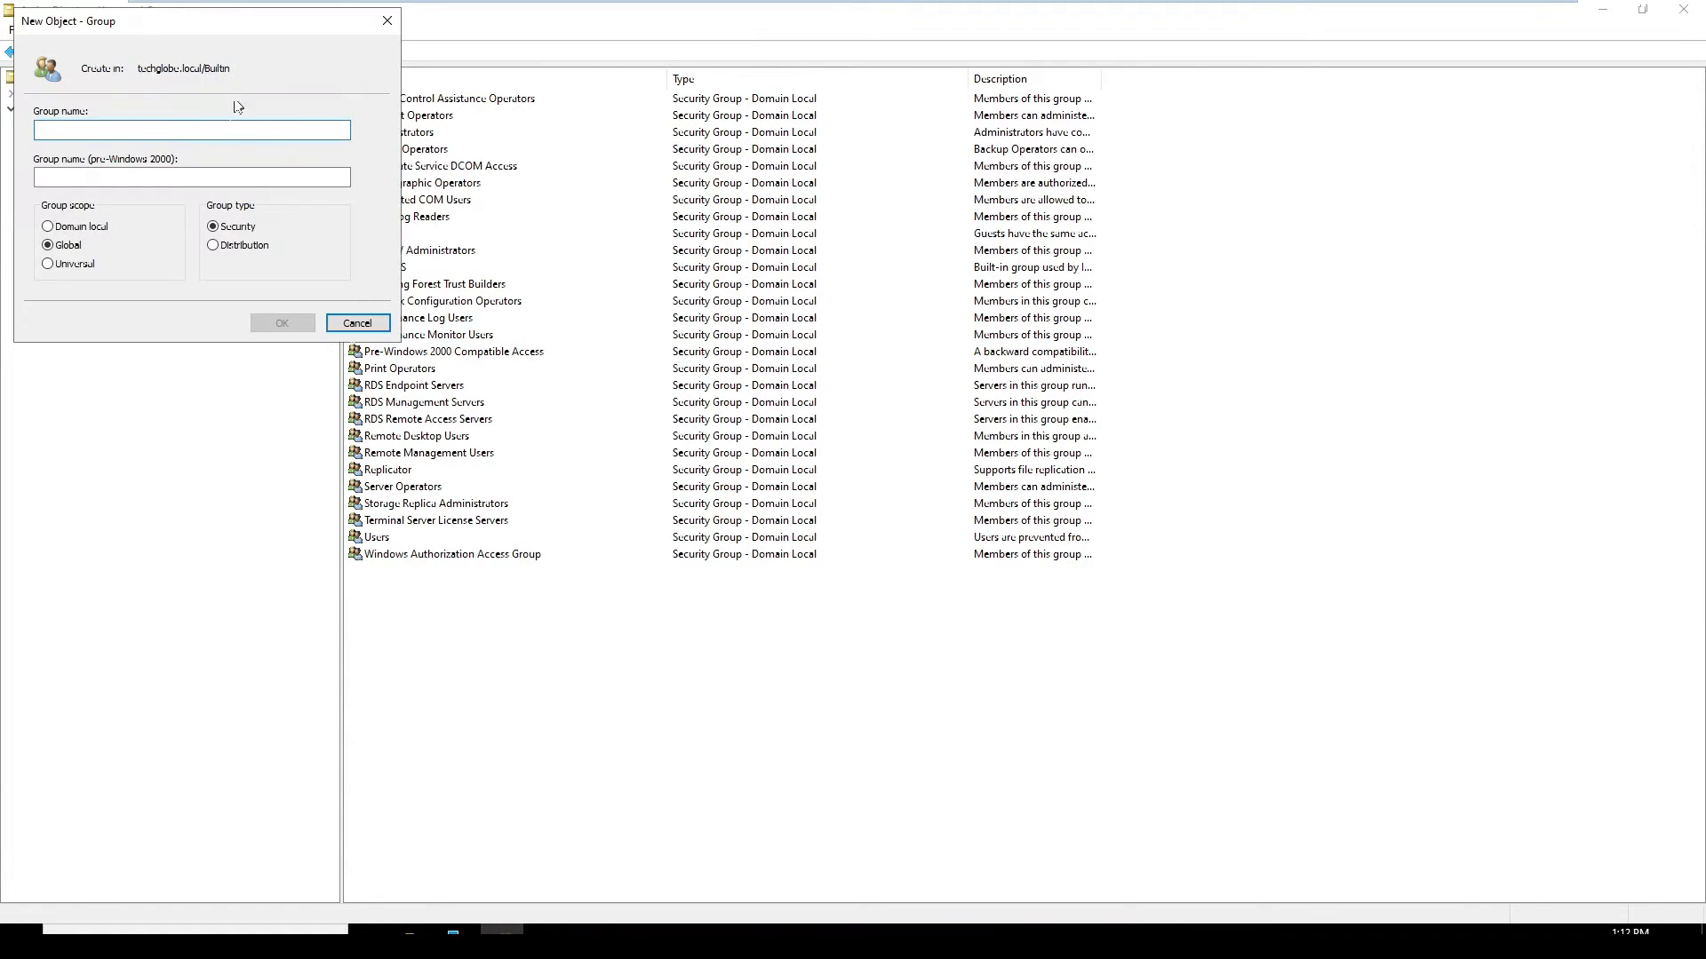
drag(206, 28, 1042, 398)
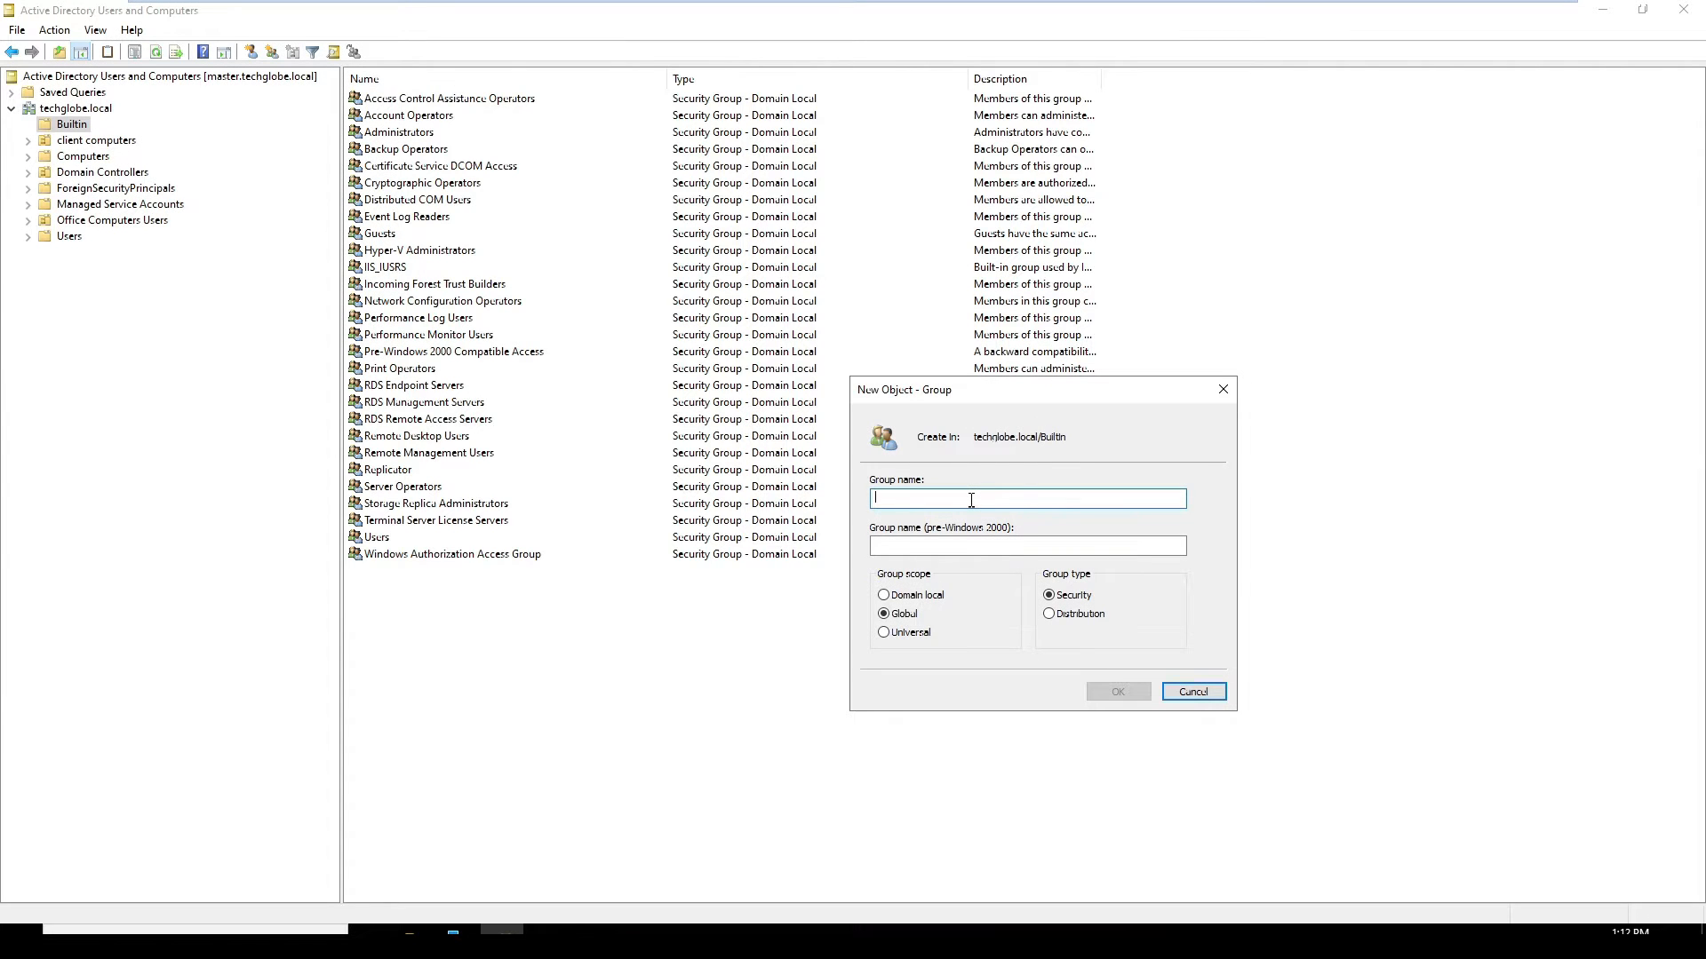
text(Allow U)
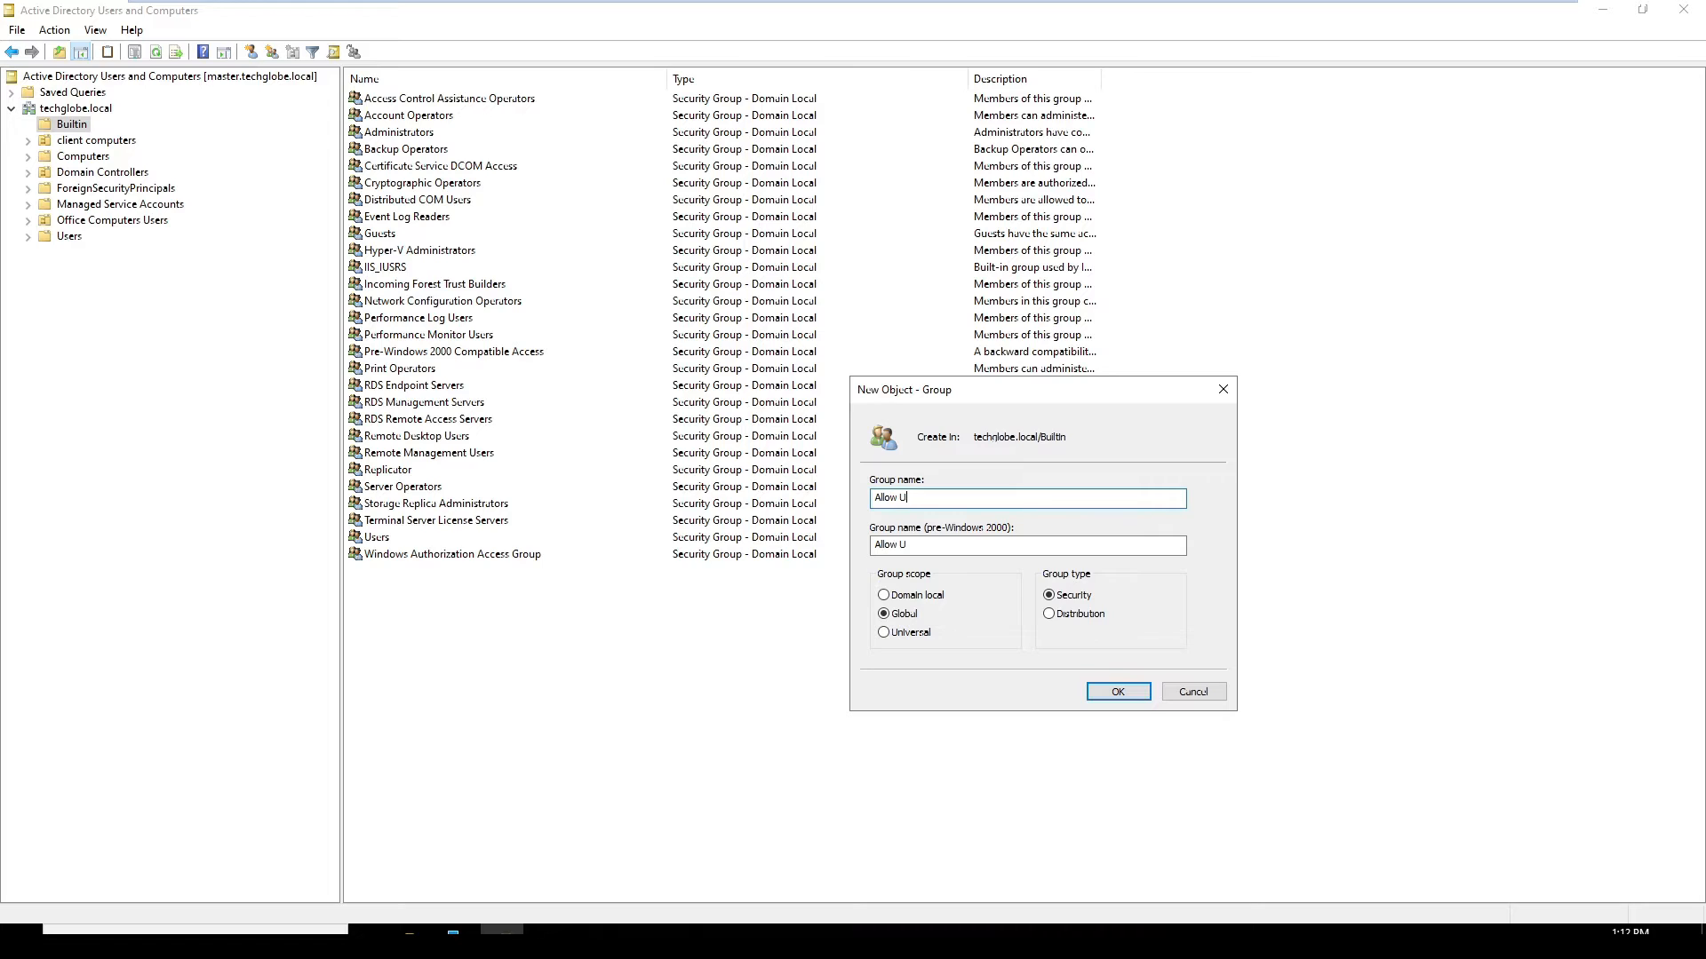
text(ser Remote Desktop)
drag(995, 497, 854, 498)
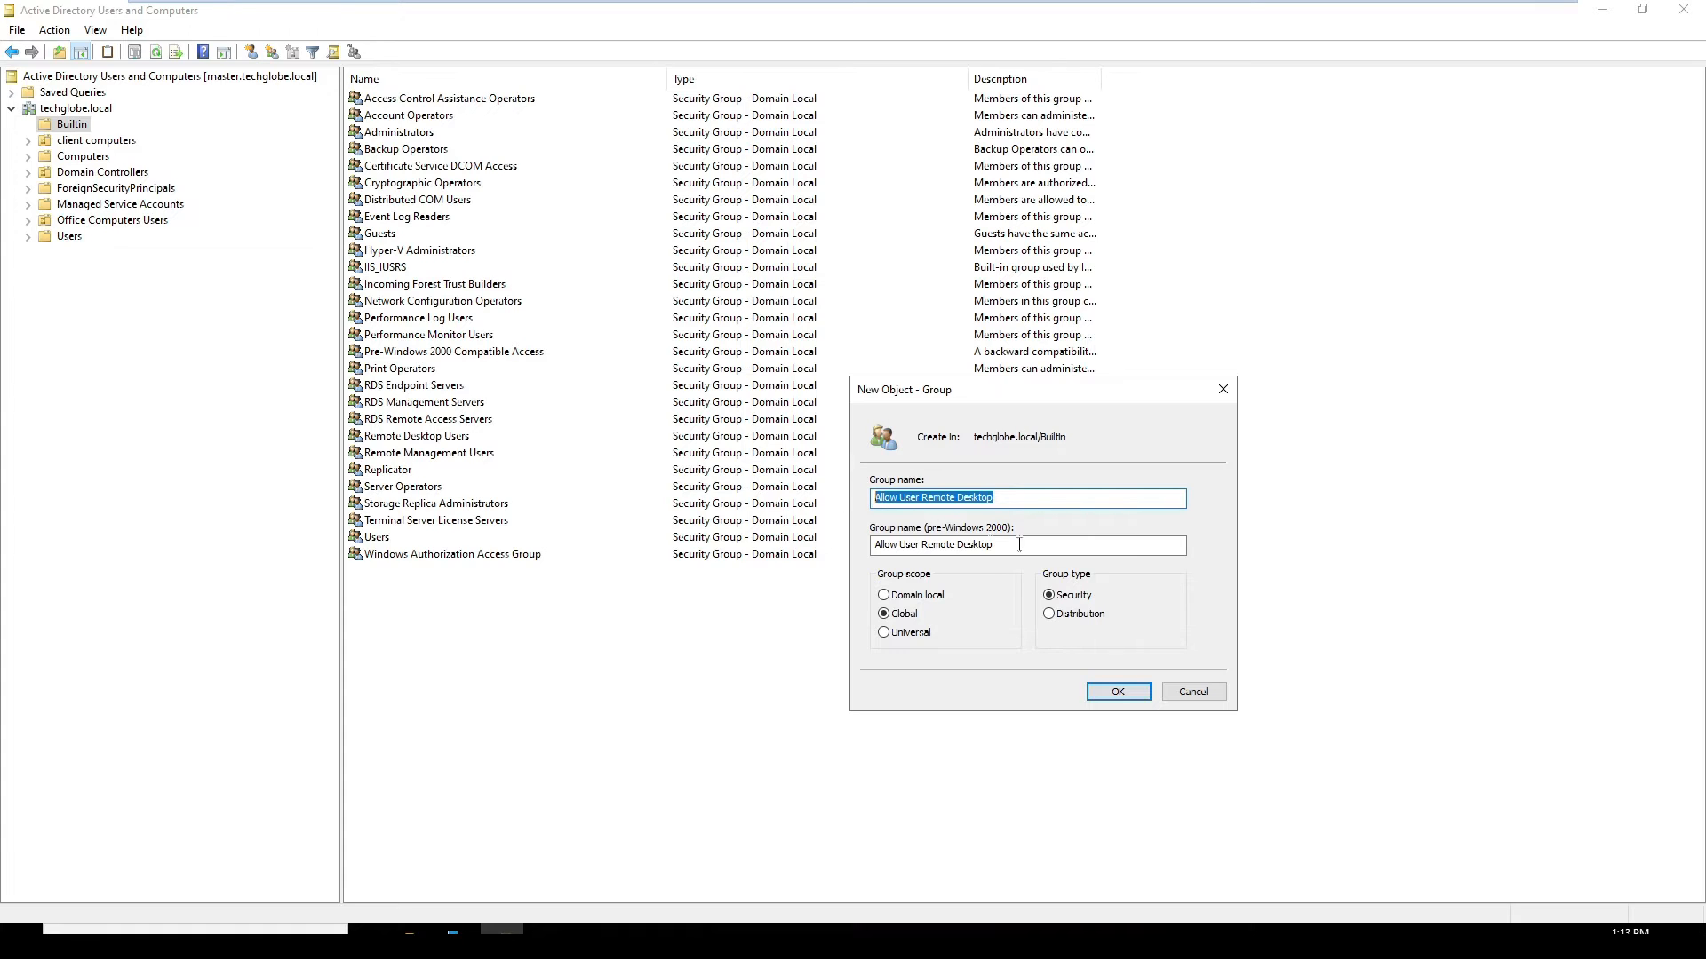
click(1117, 695)
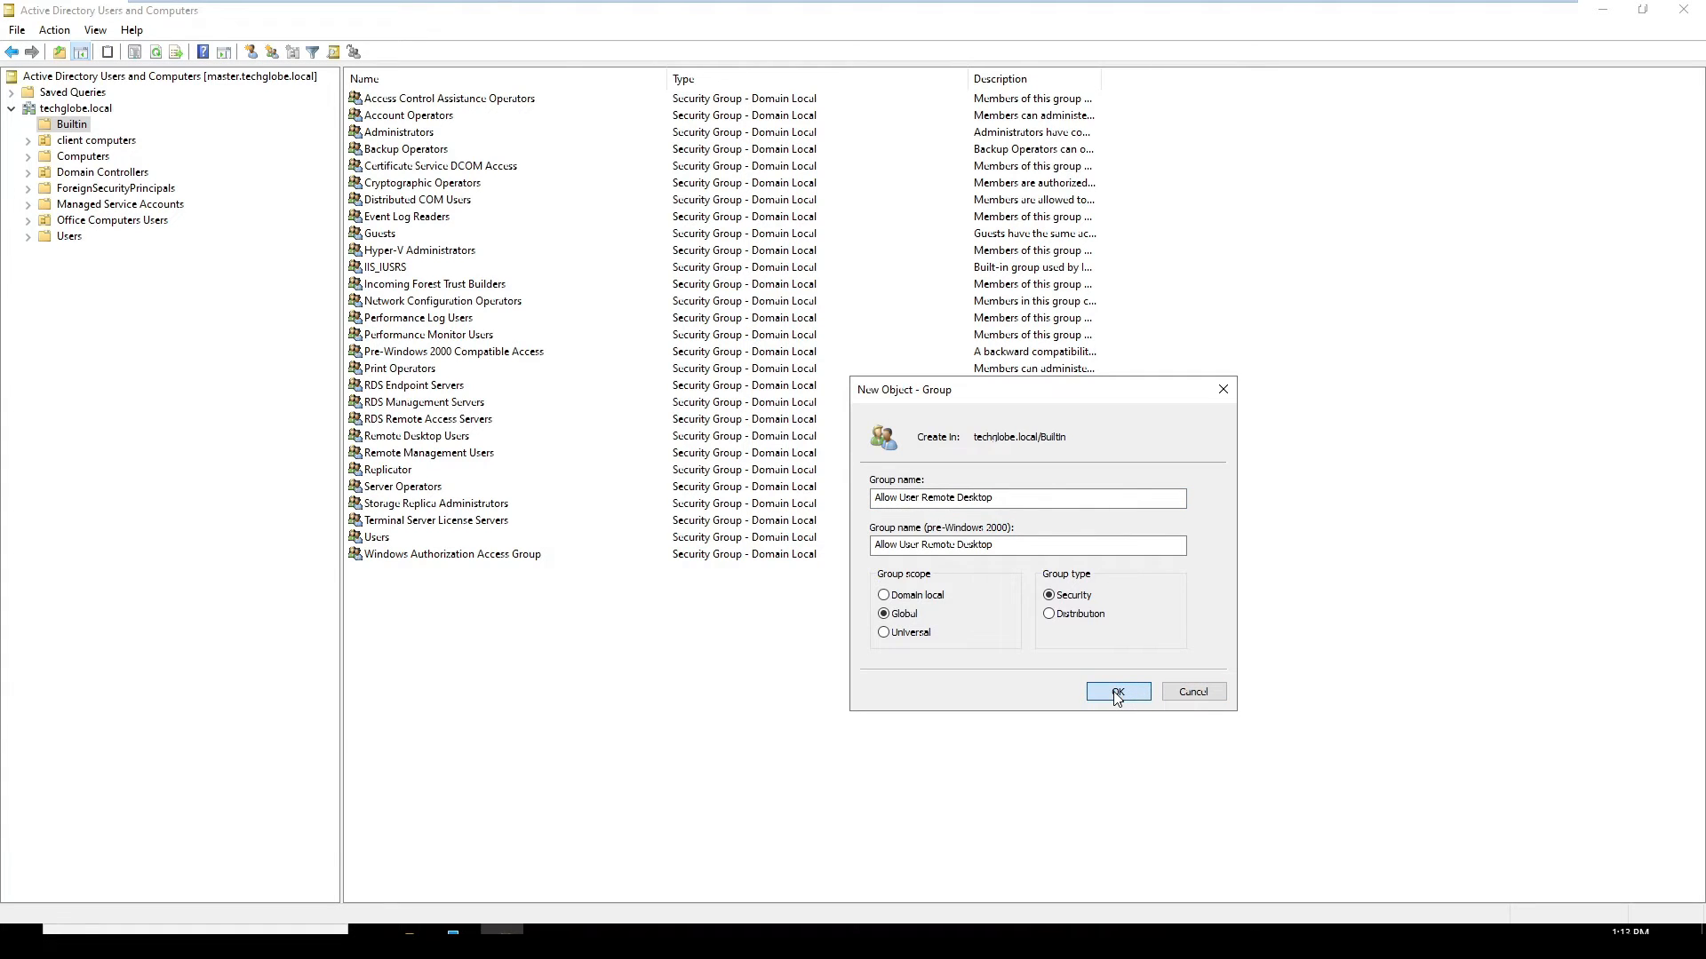
Review the user accounts in Office Computers Users and the computer in the client computers organizational unit.
click(124, 220)
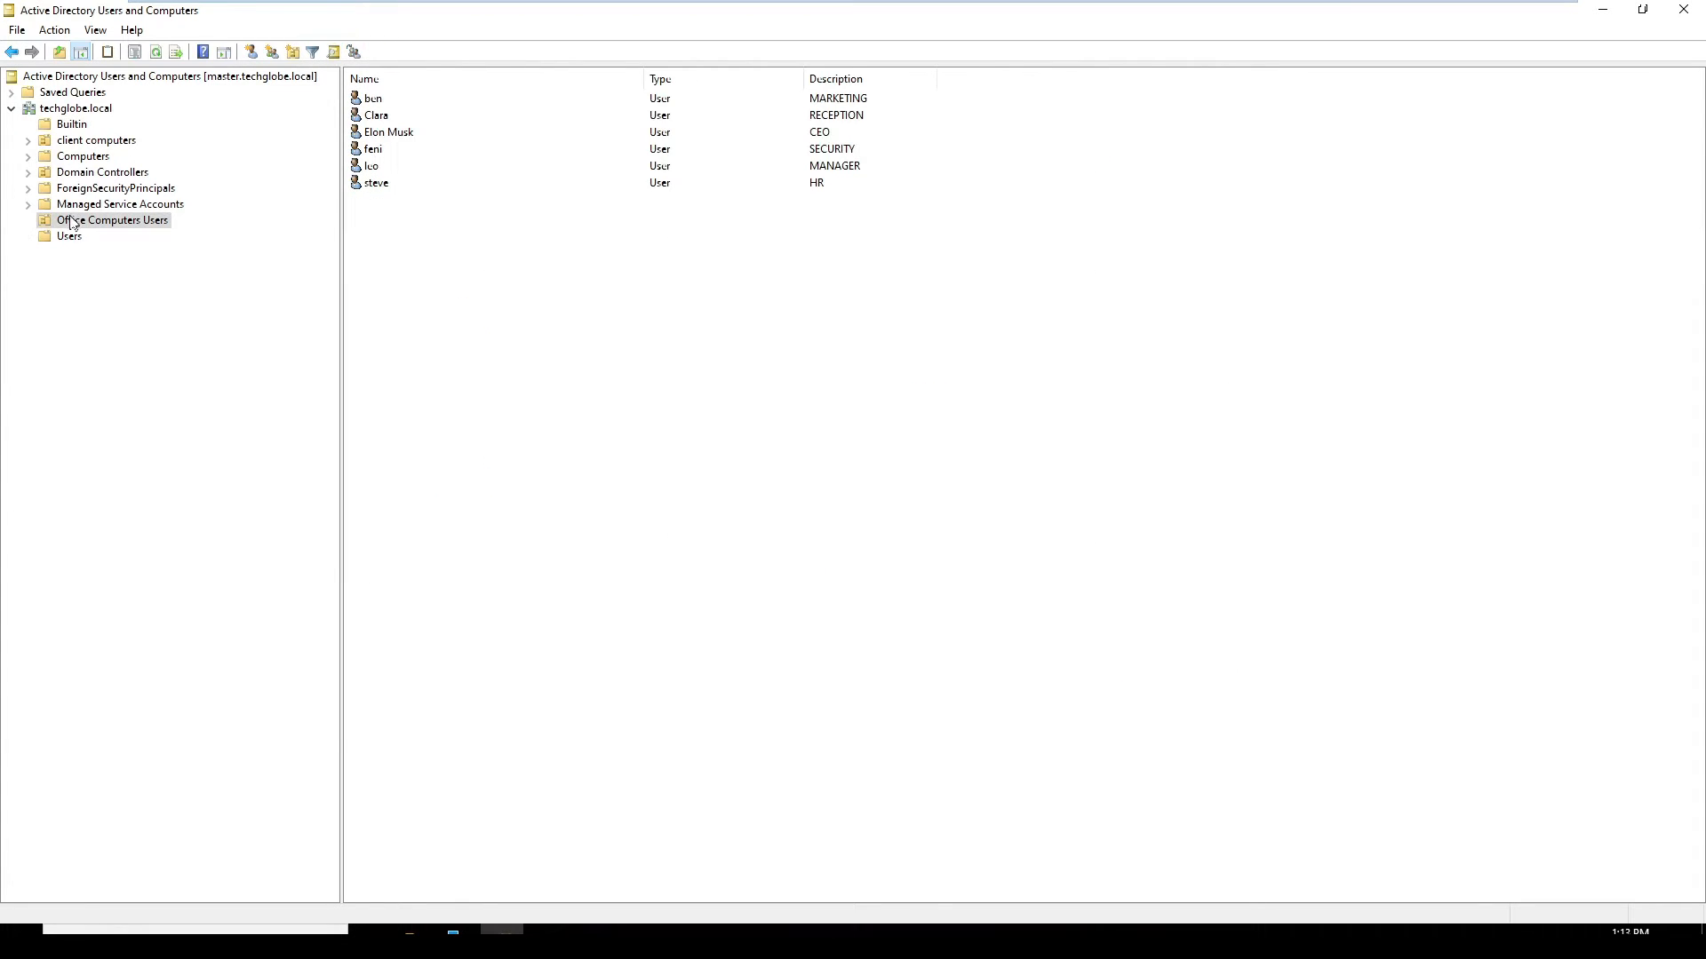
drag(413, 394, 674, 98)
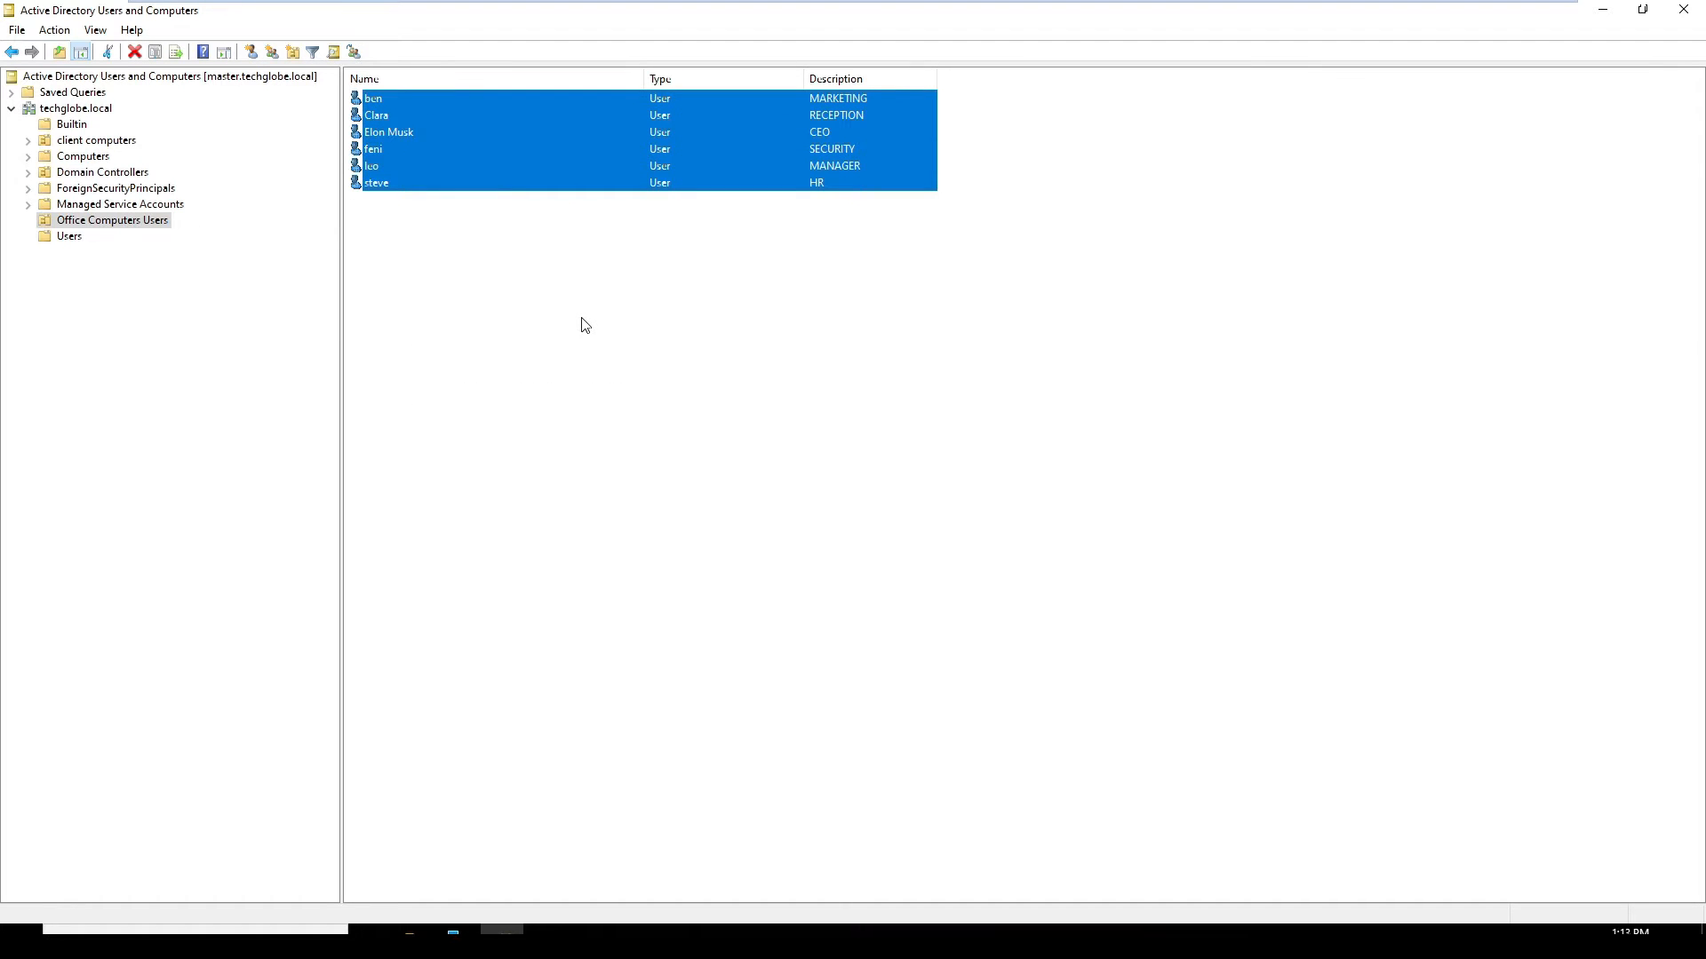
click(98, 141)
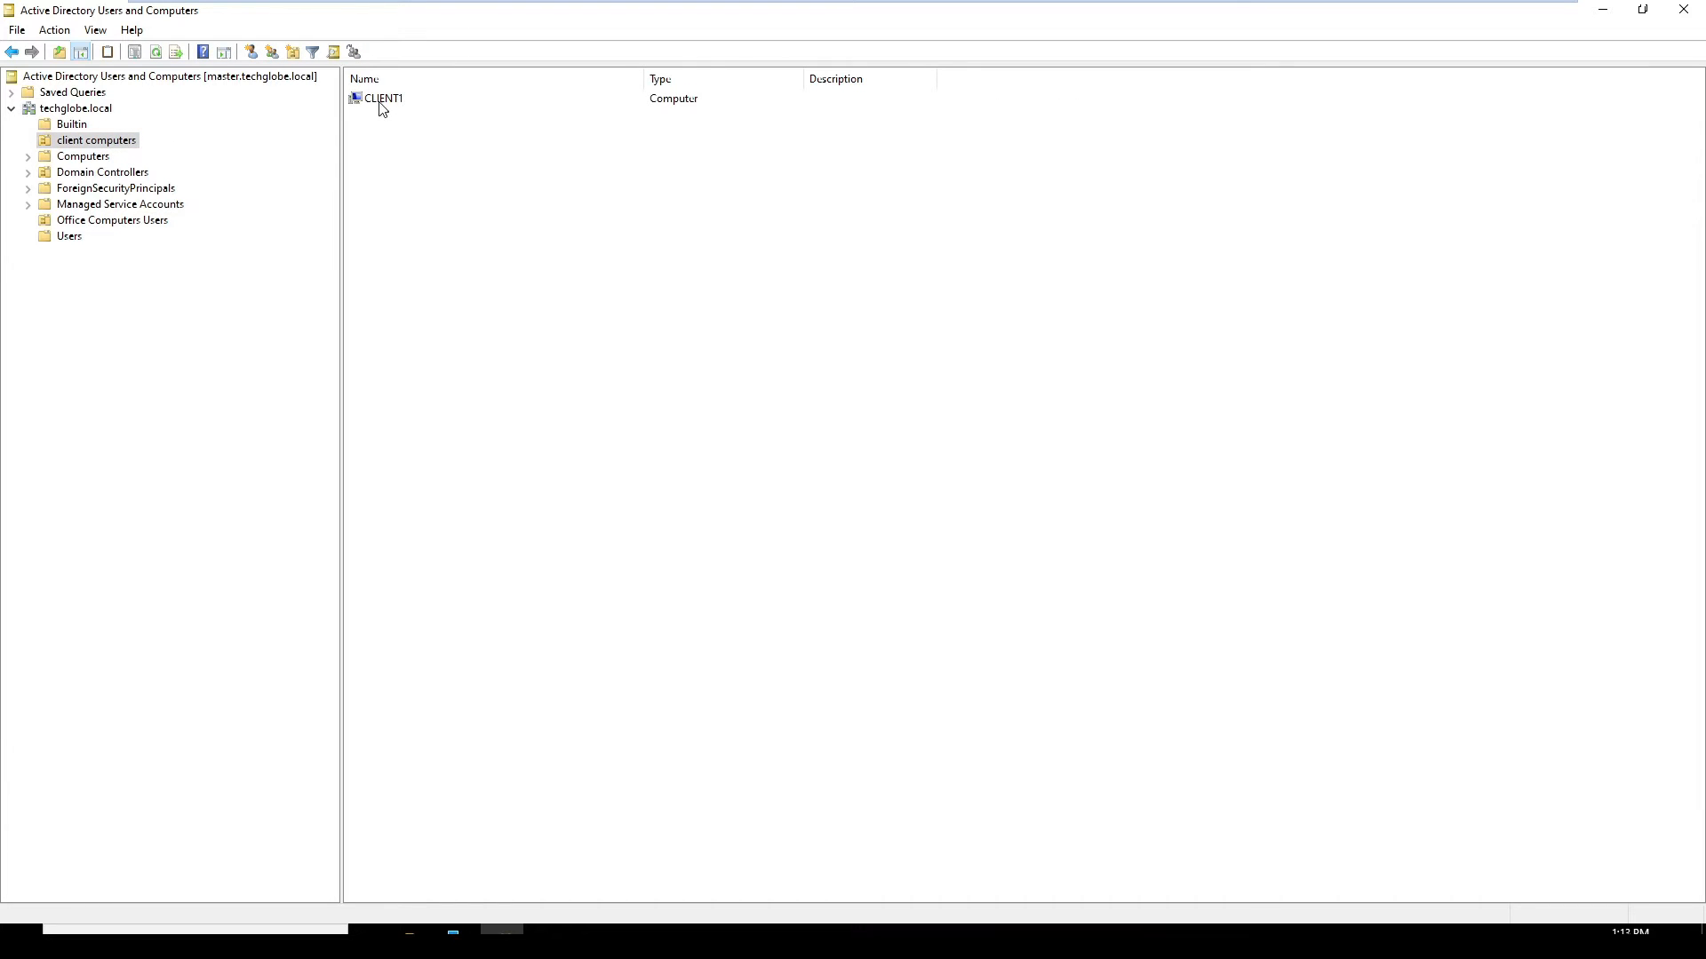
click(382, 103)
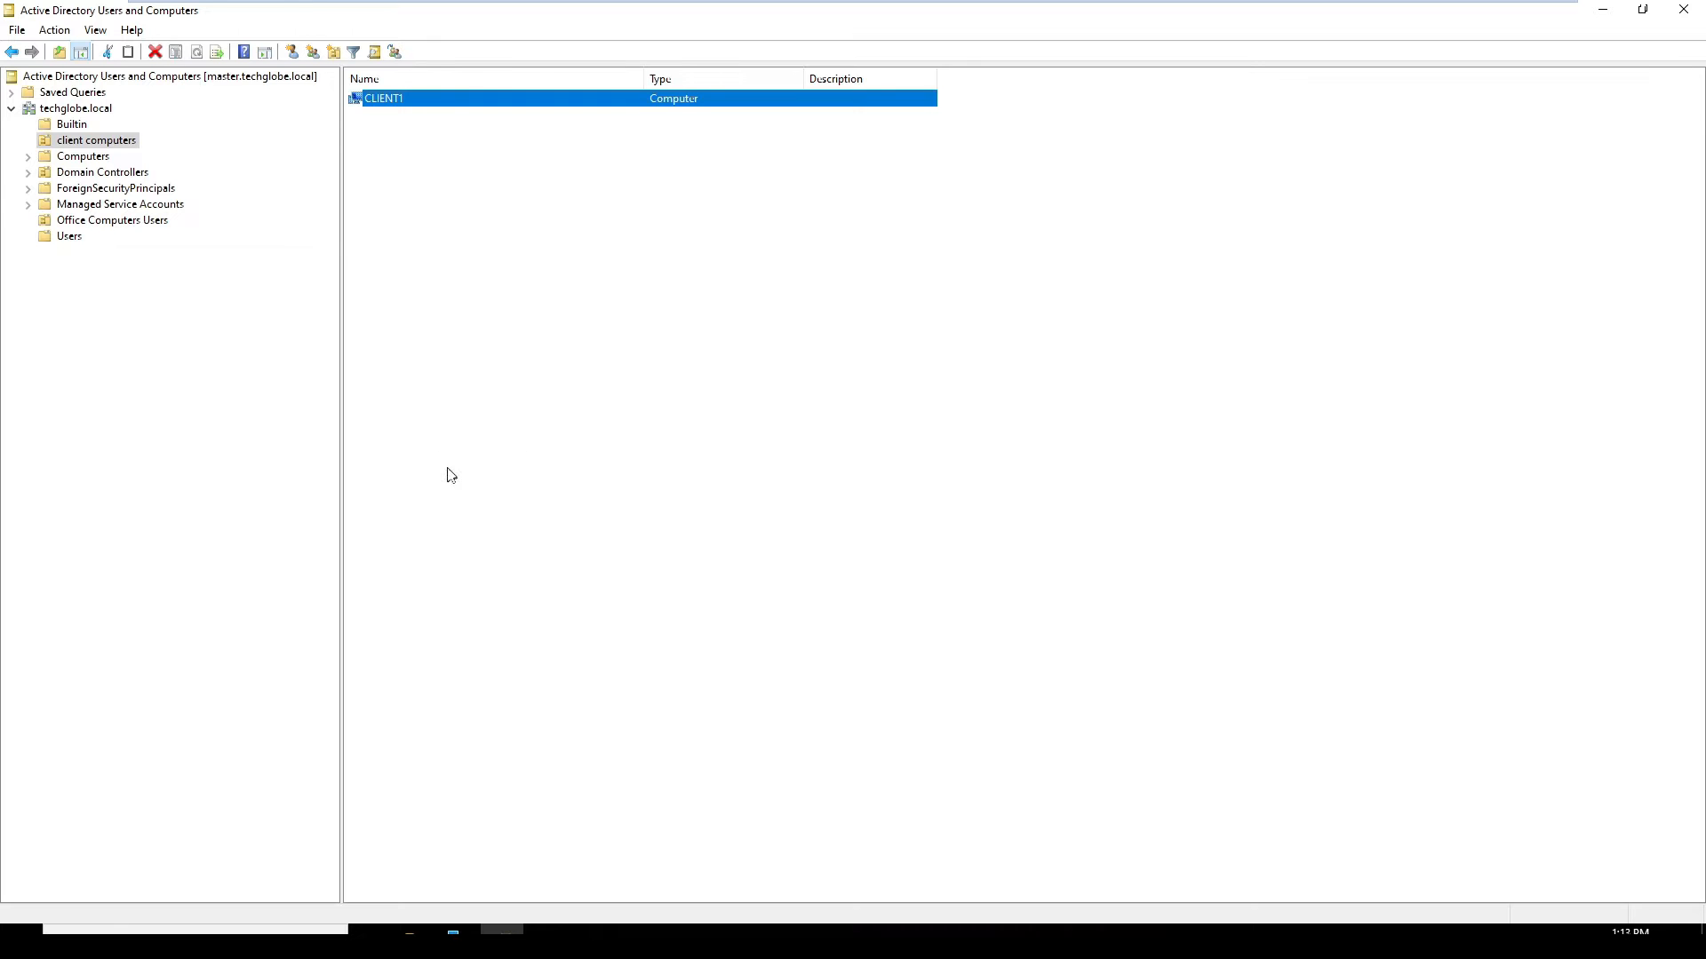
Switch to the Windows 10 virtual machine and authorize Advanced System Settings with the administrator account and its password.
mouse_move(341, 9)
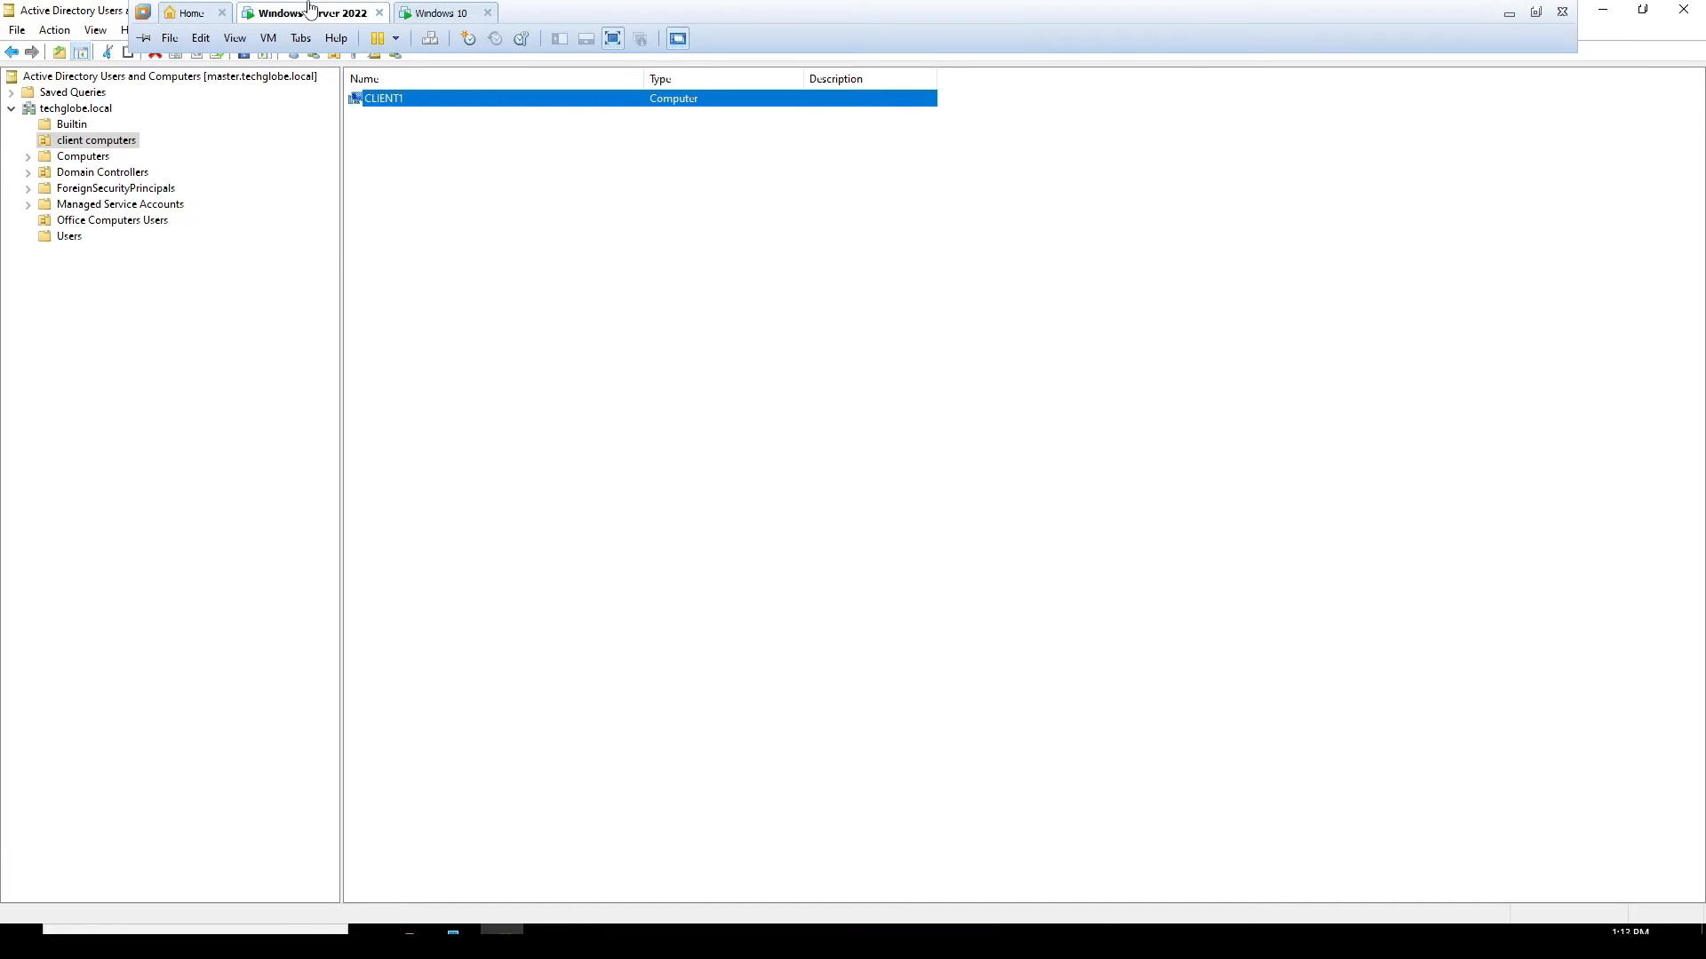
click(435, 12)
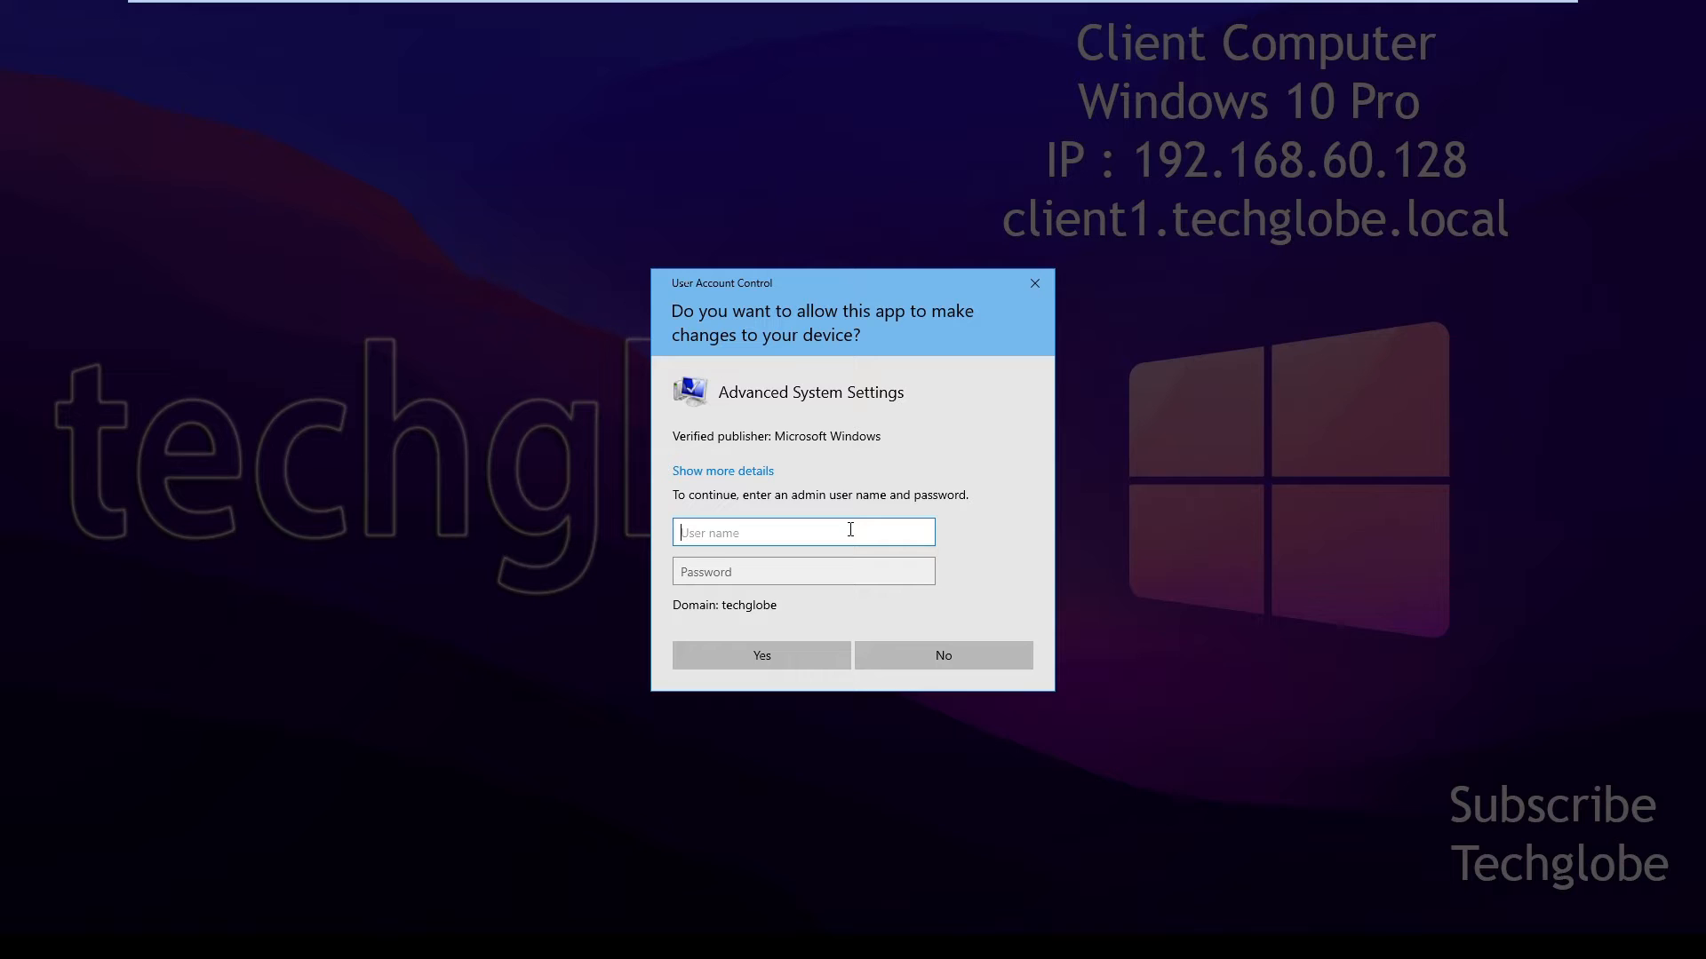
text(administrator)
key(Tab)
text(•••••)
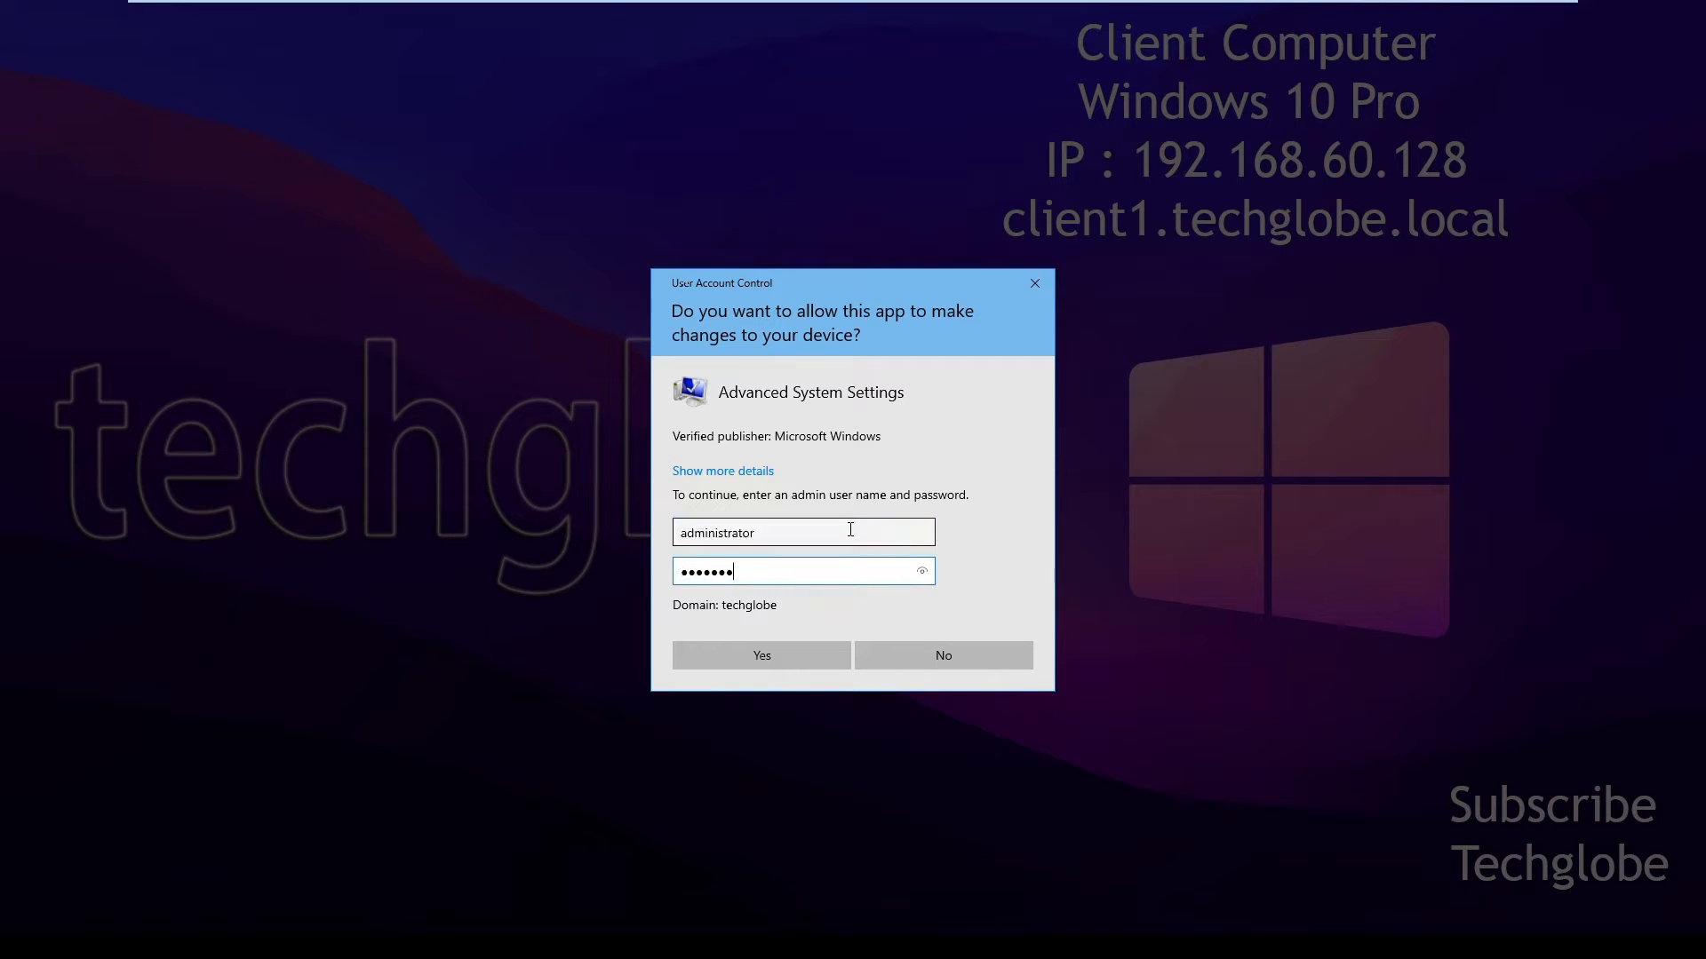
text(••••••)
key(Return)
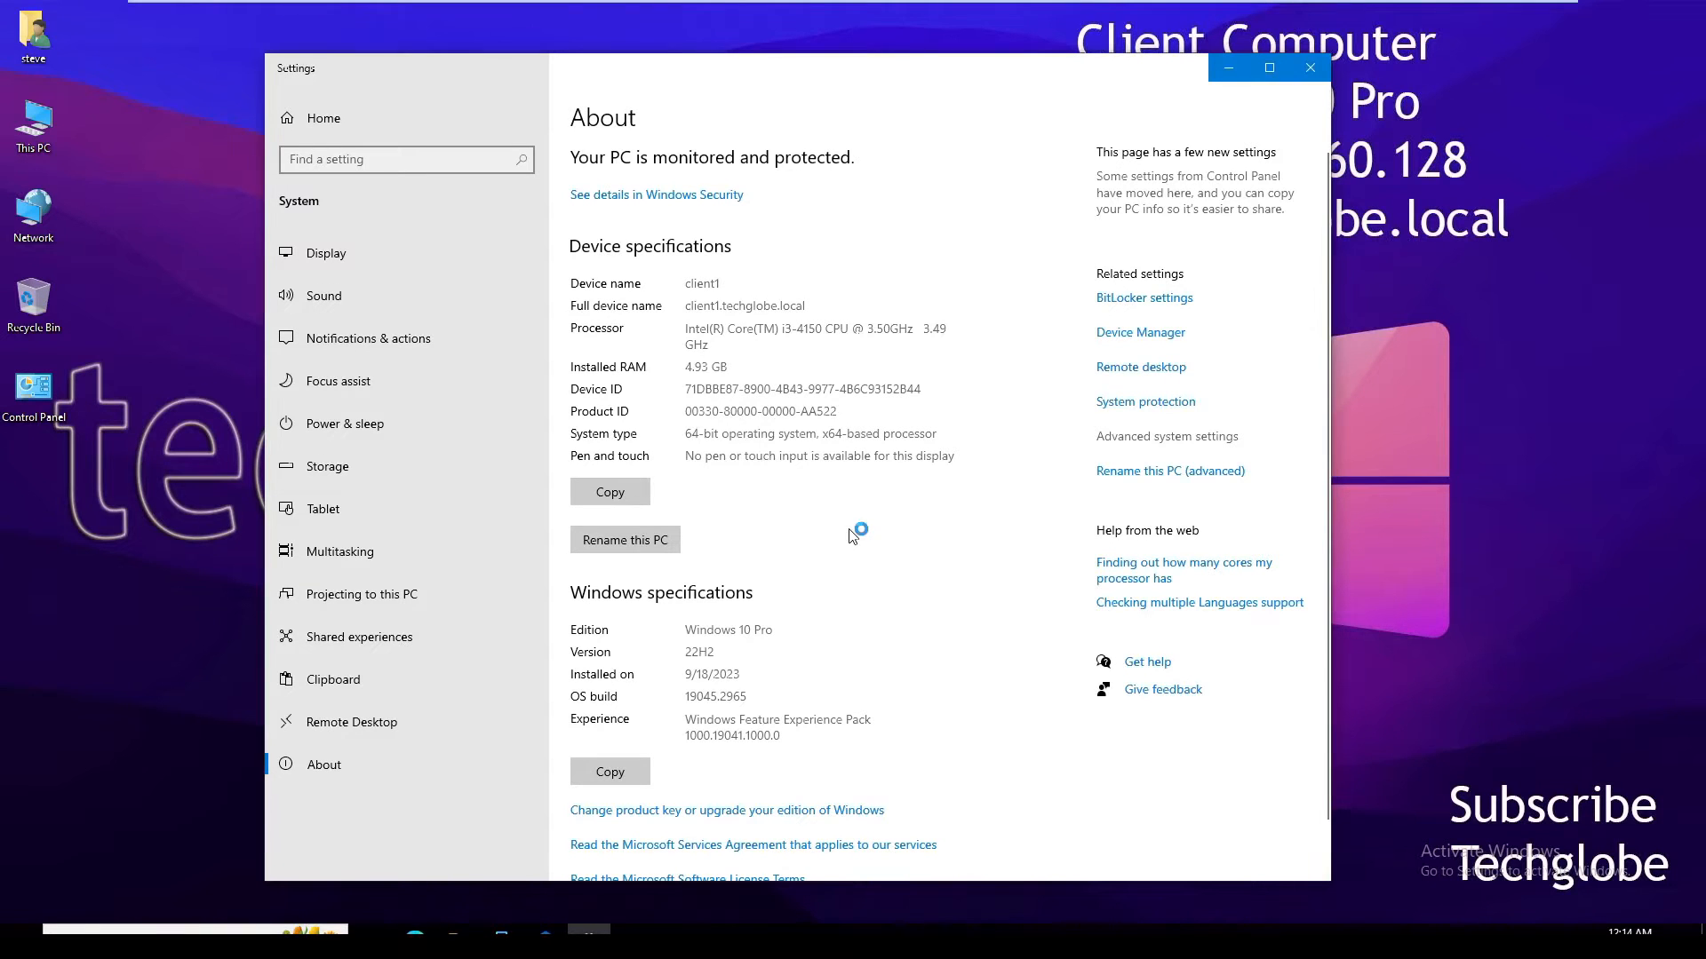
Check the client's Remote Desktop setting and its list of permitted remote users in System Properties, leaving both unmodified.
drag(703, 72, 1082, 114)
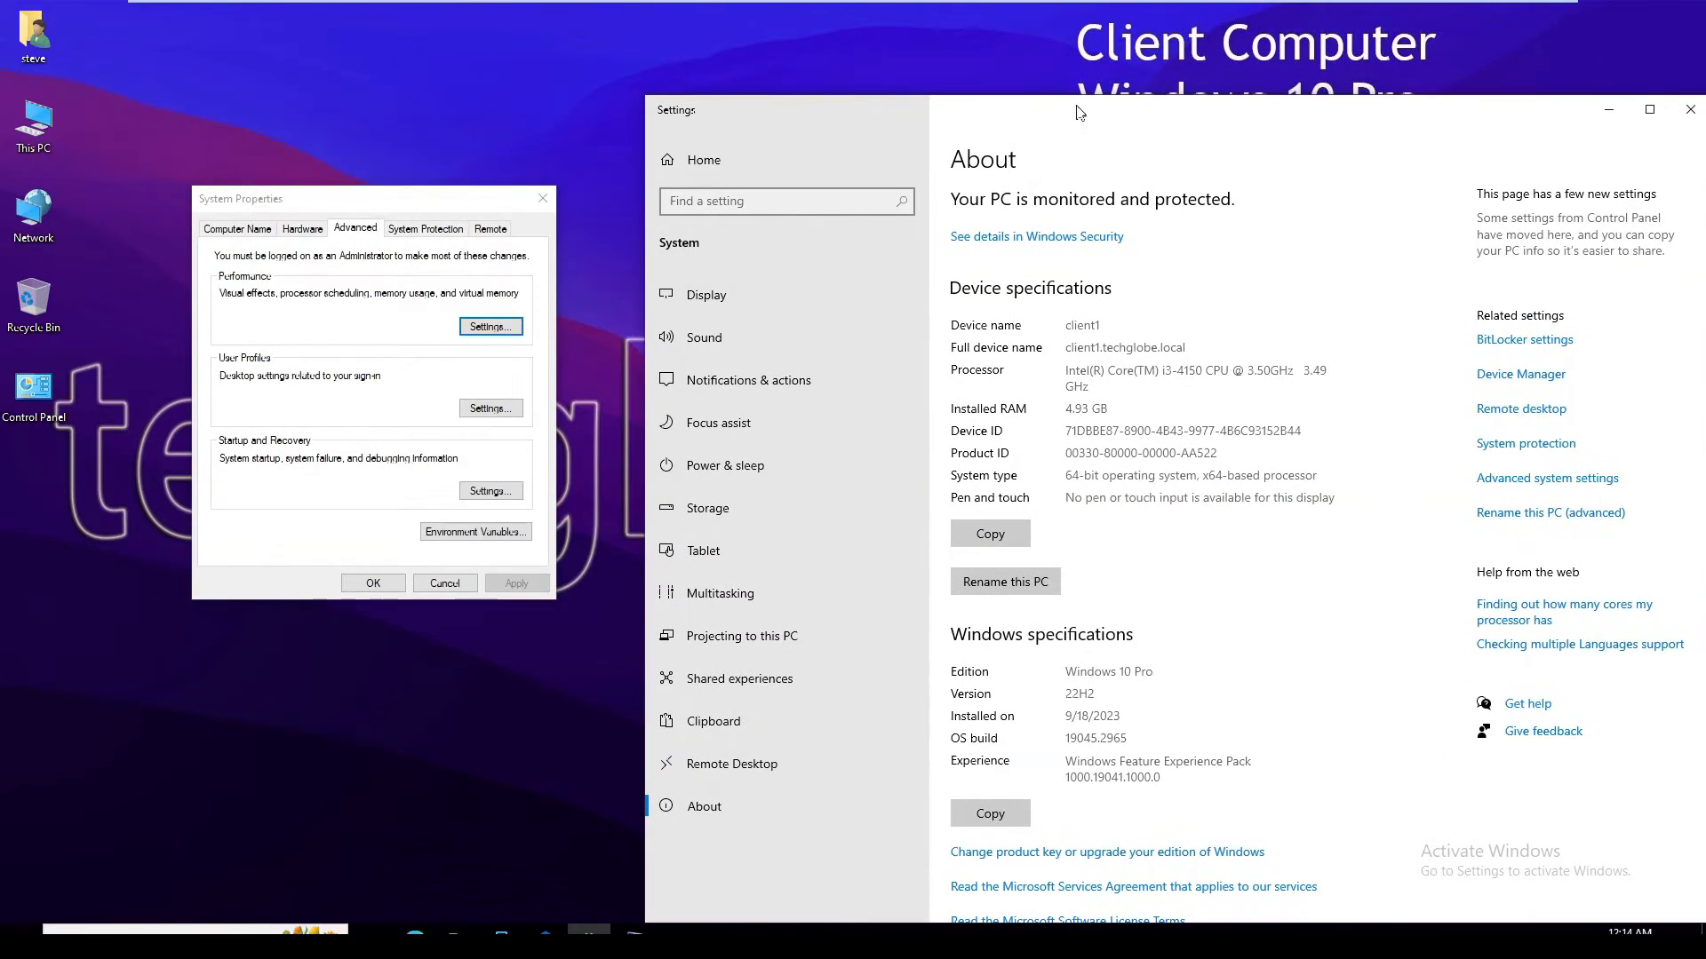
click(489, 229)
drag(418, 206, 442, 142)
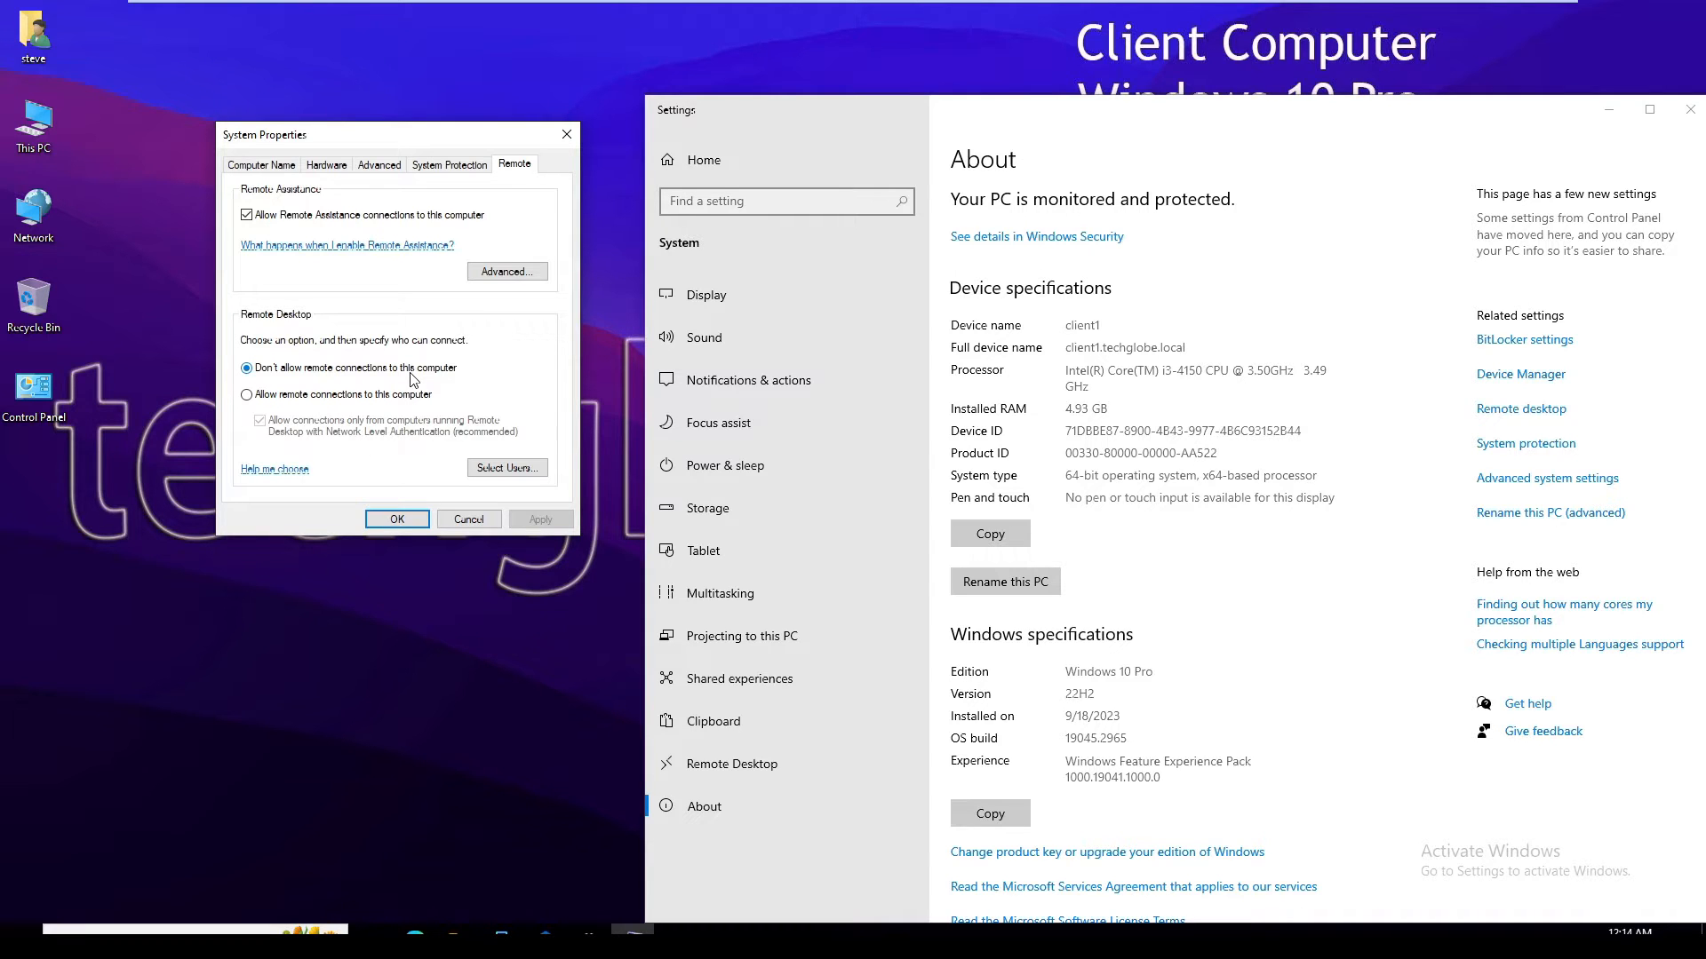
click(508, 467)
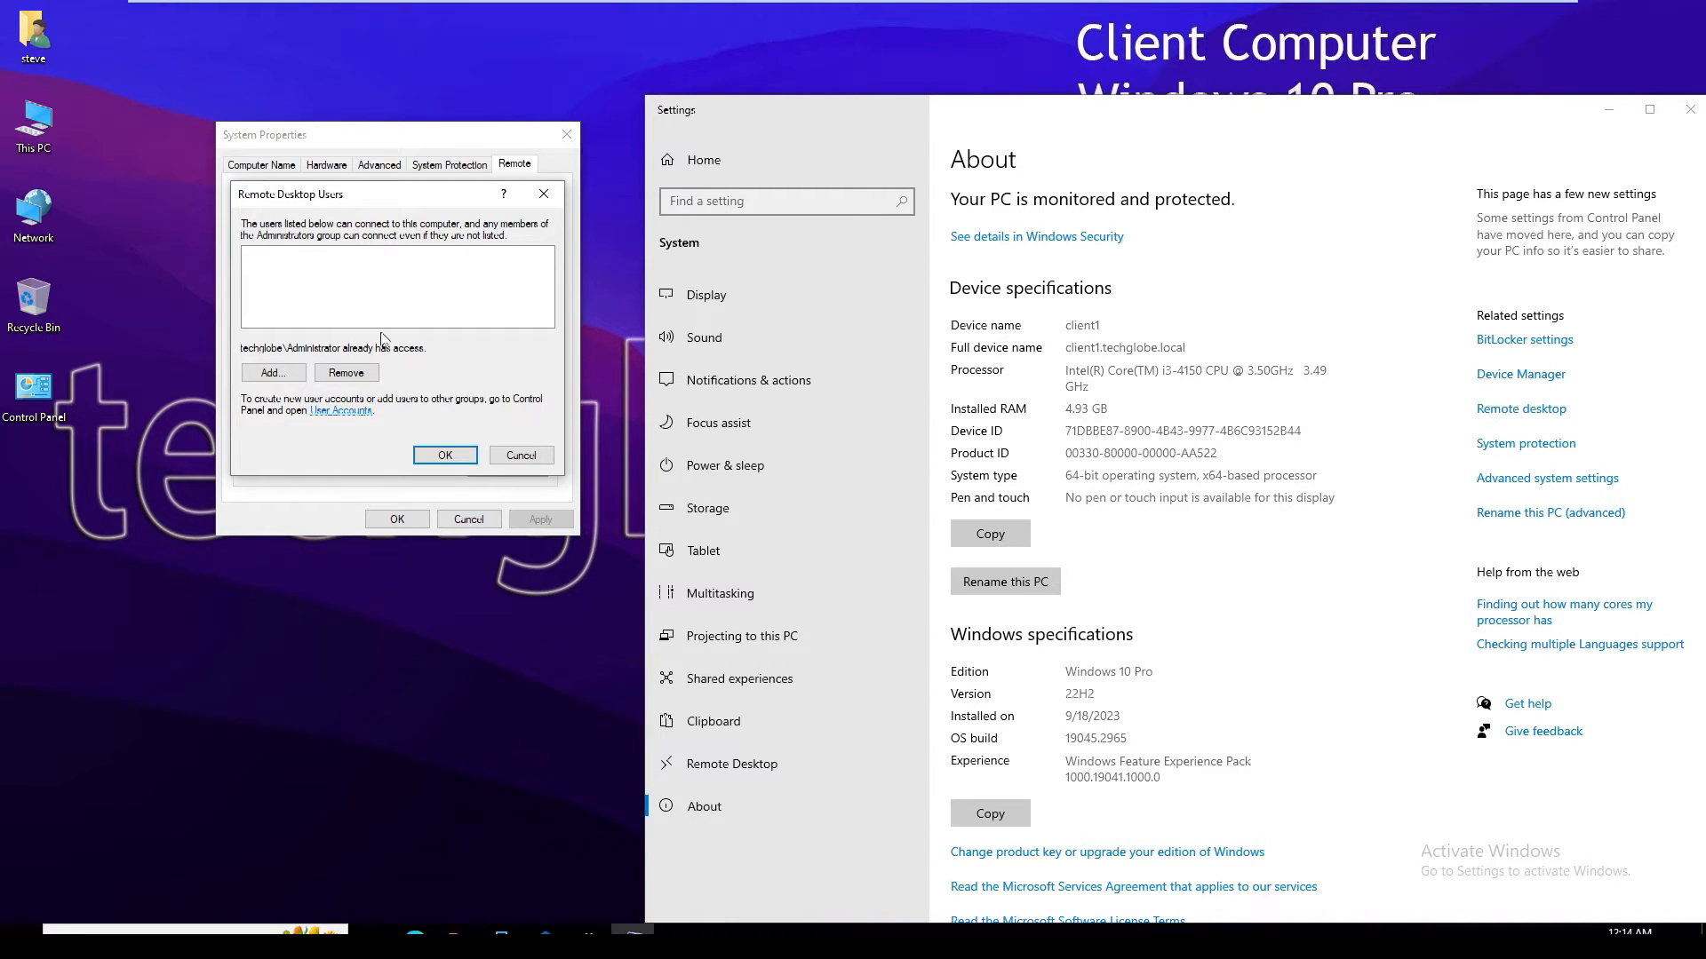
click(499, 461)
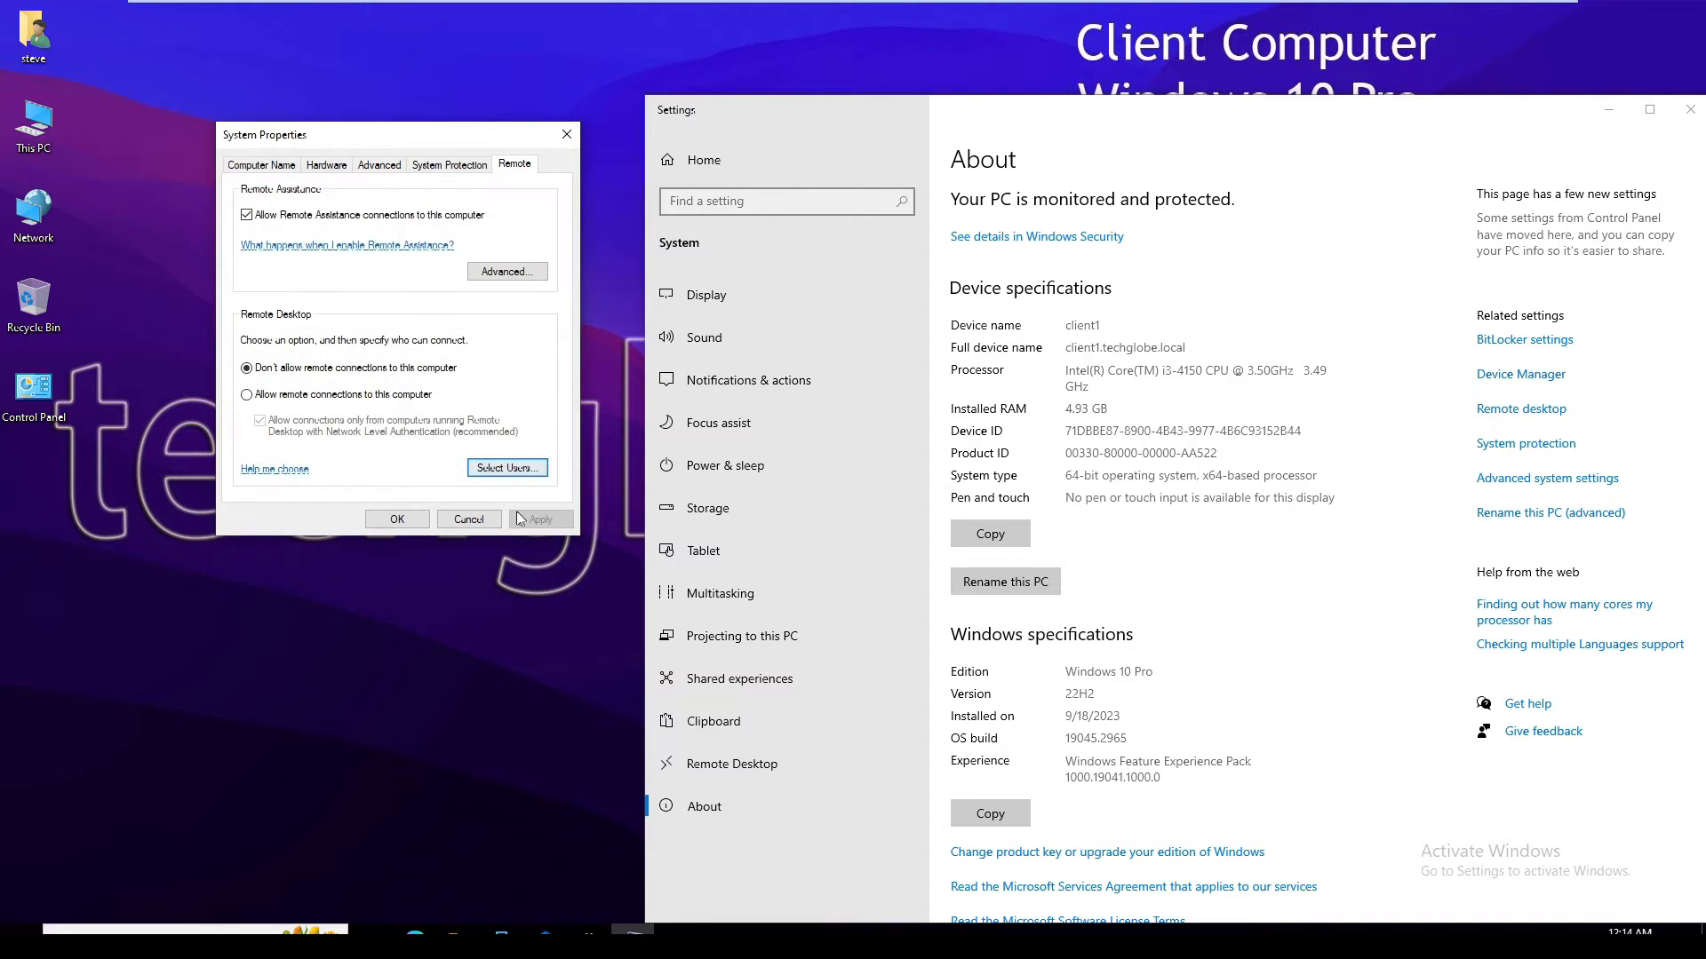
click(476, 526)
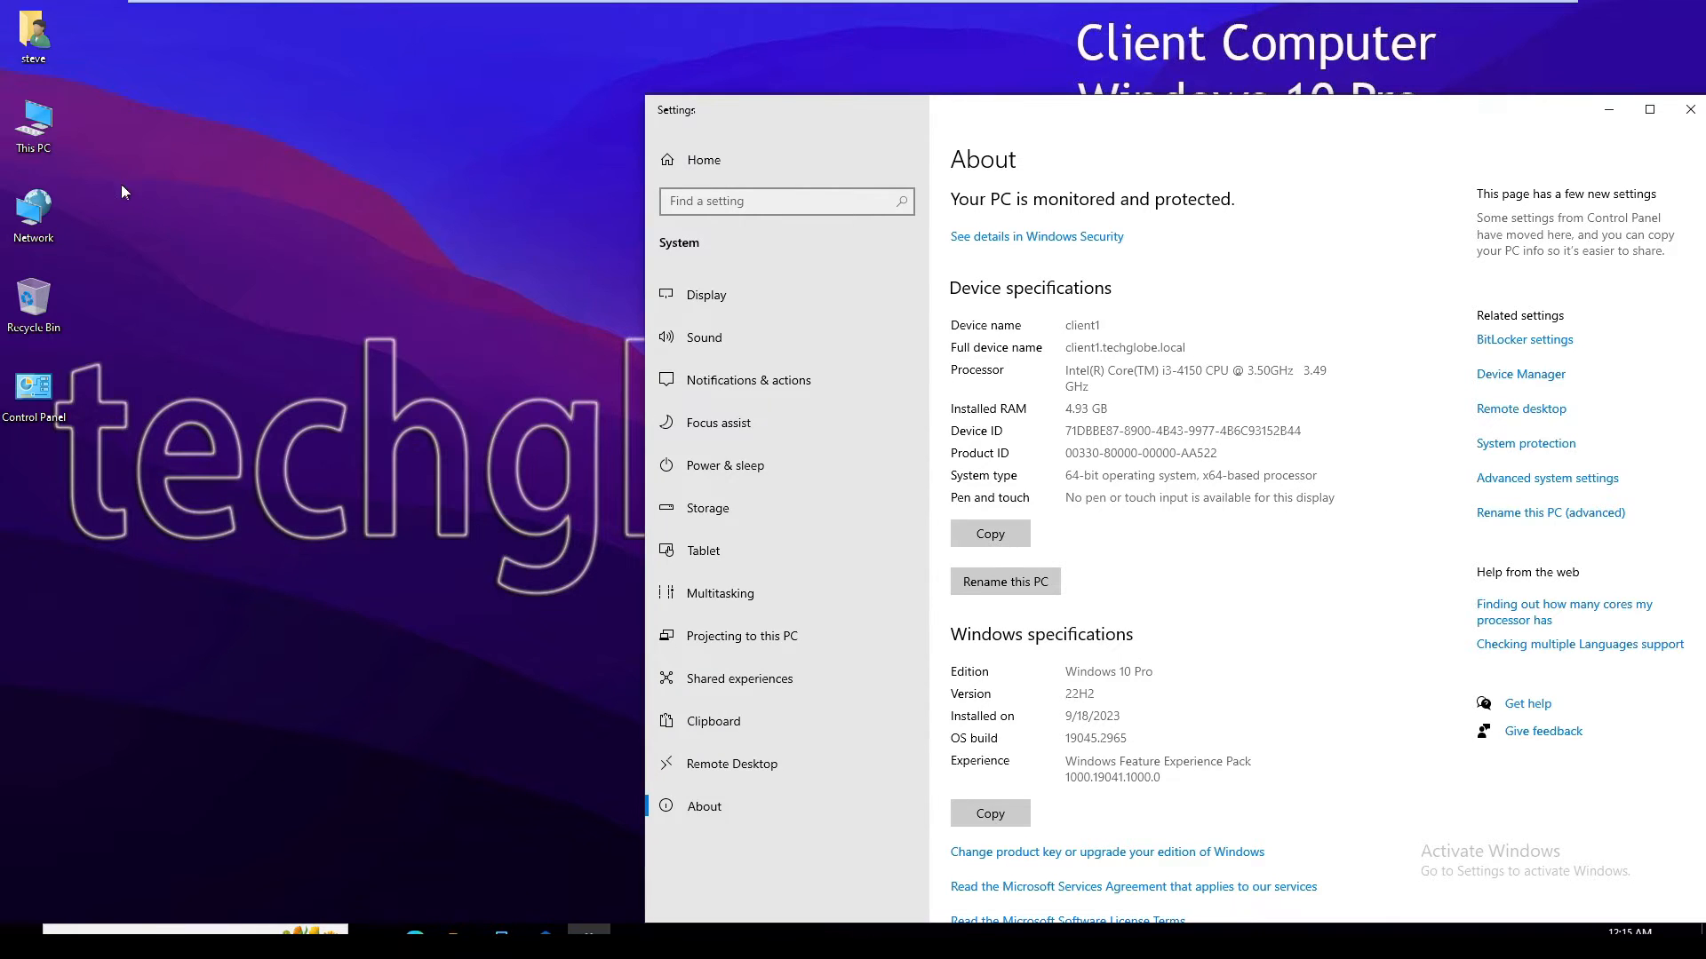
Examine the client's local groups in Computer Management, then close it.
right_click(42, 122)
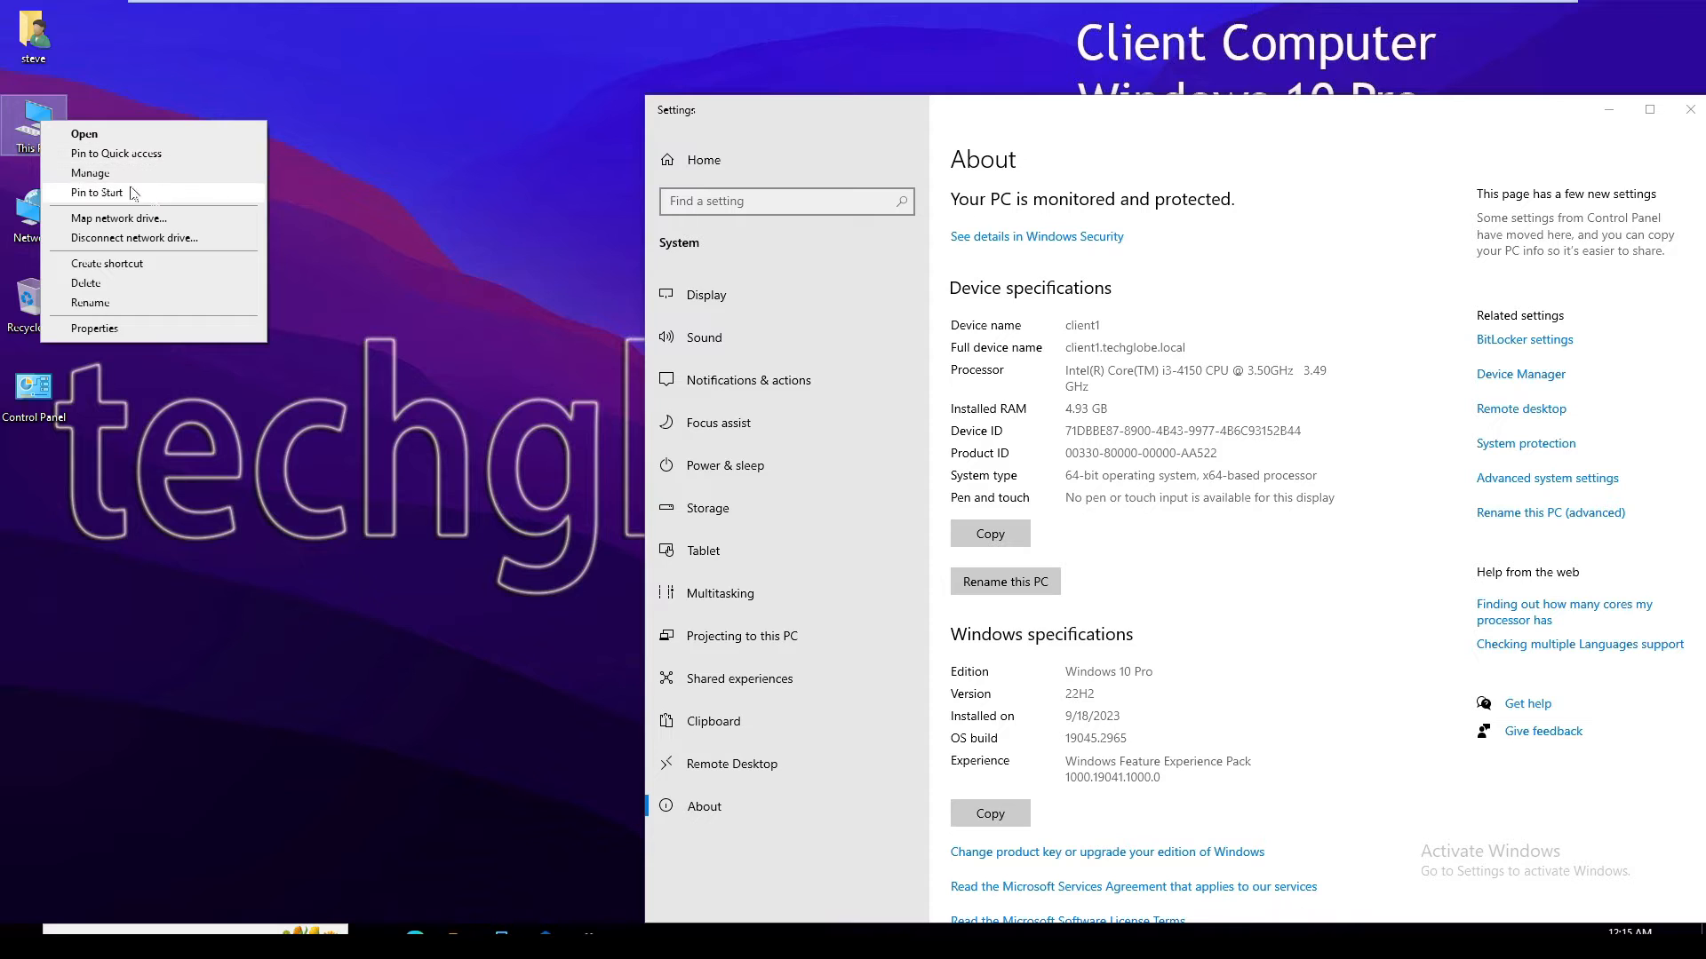
click(89, 173)
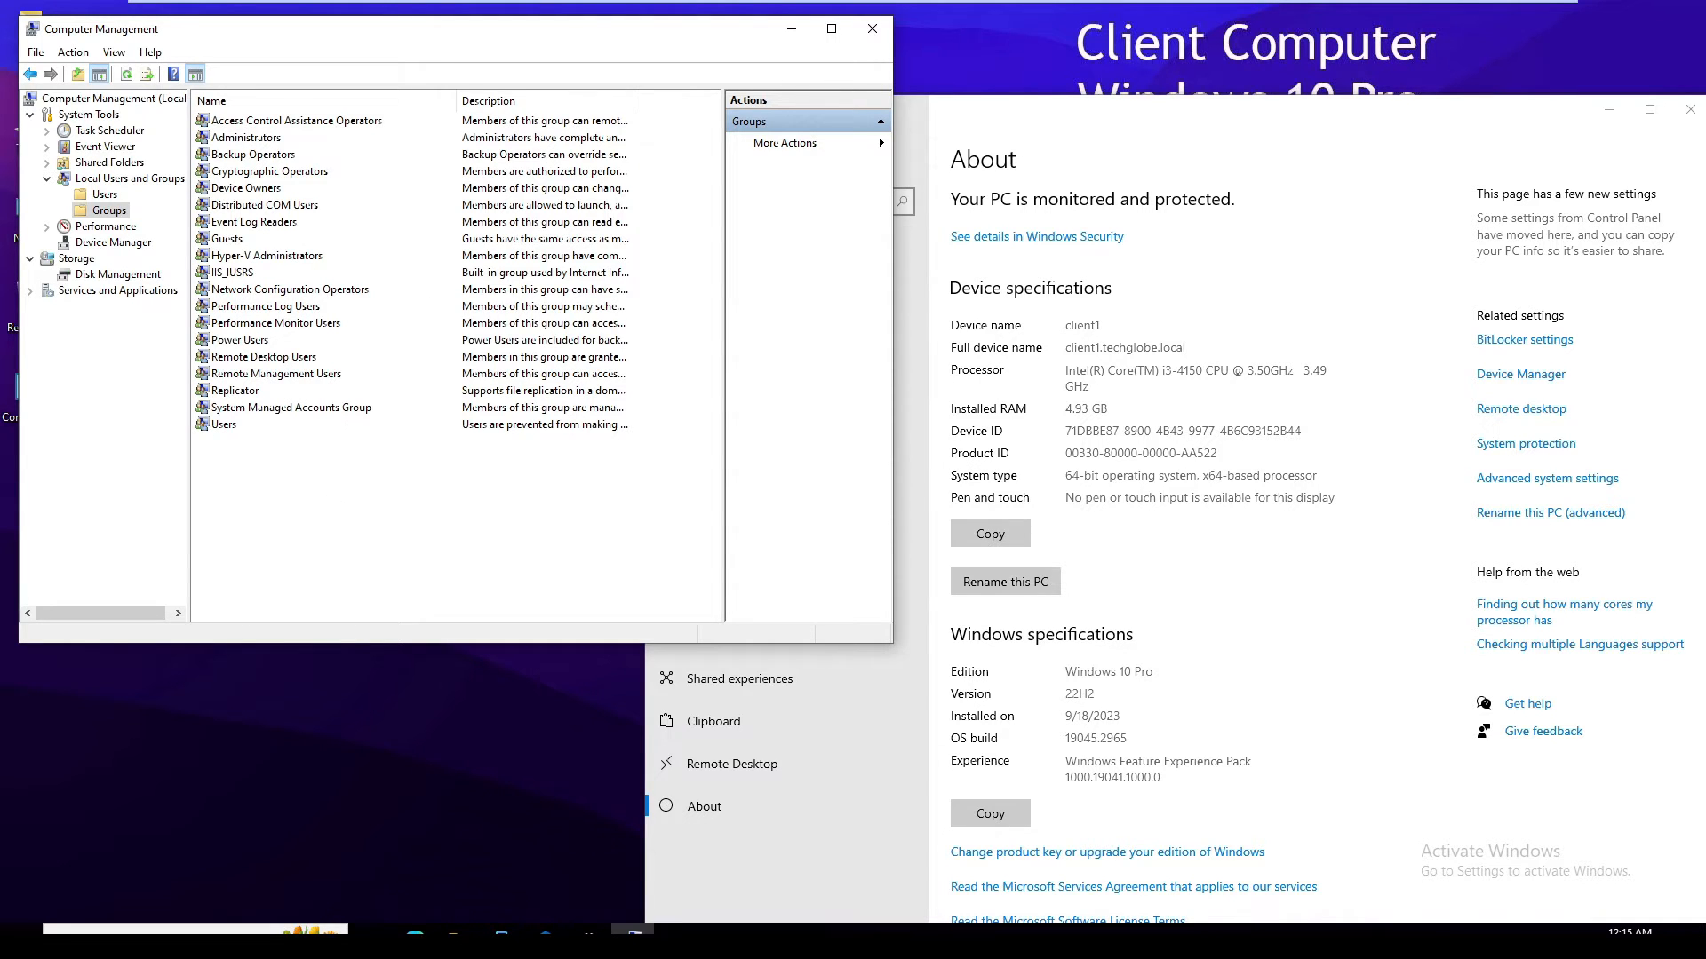
click(872, 28)
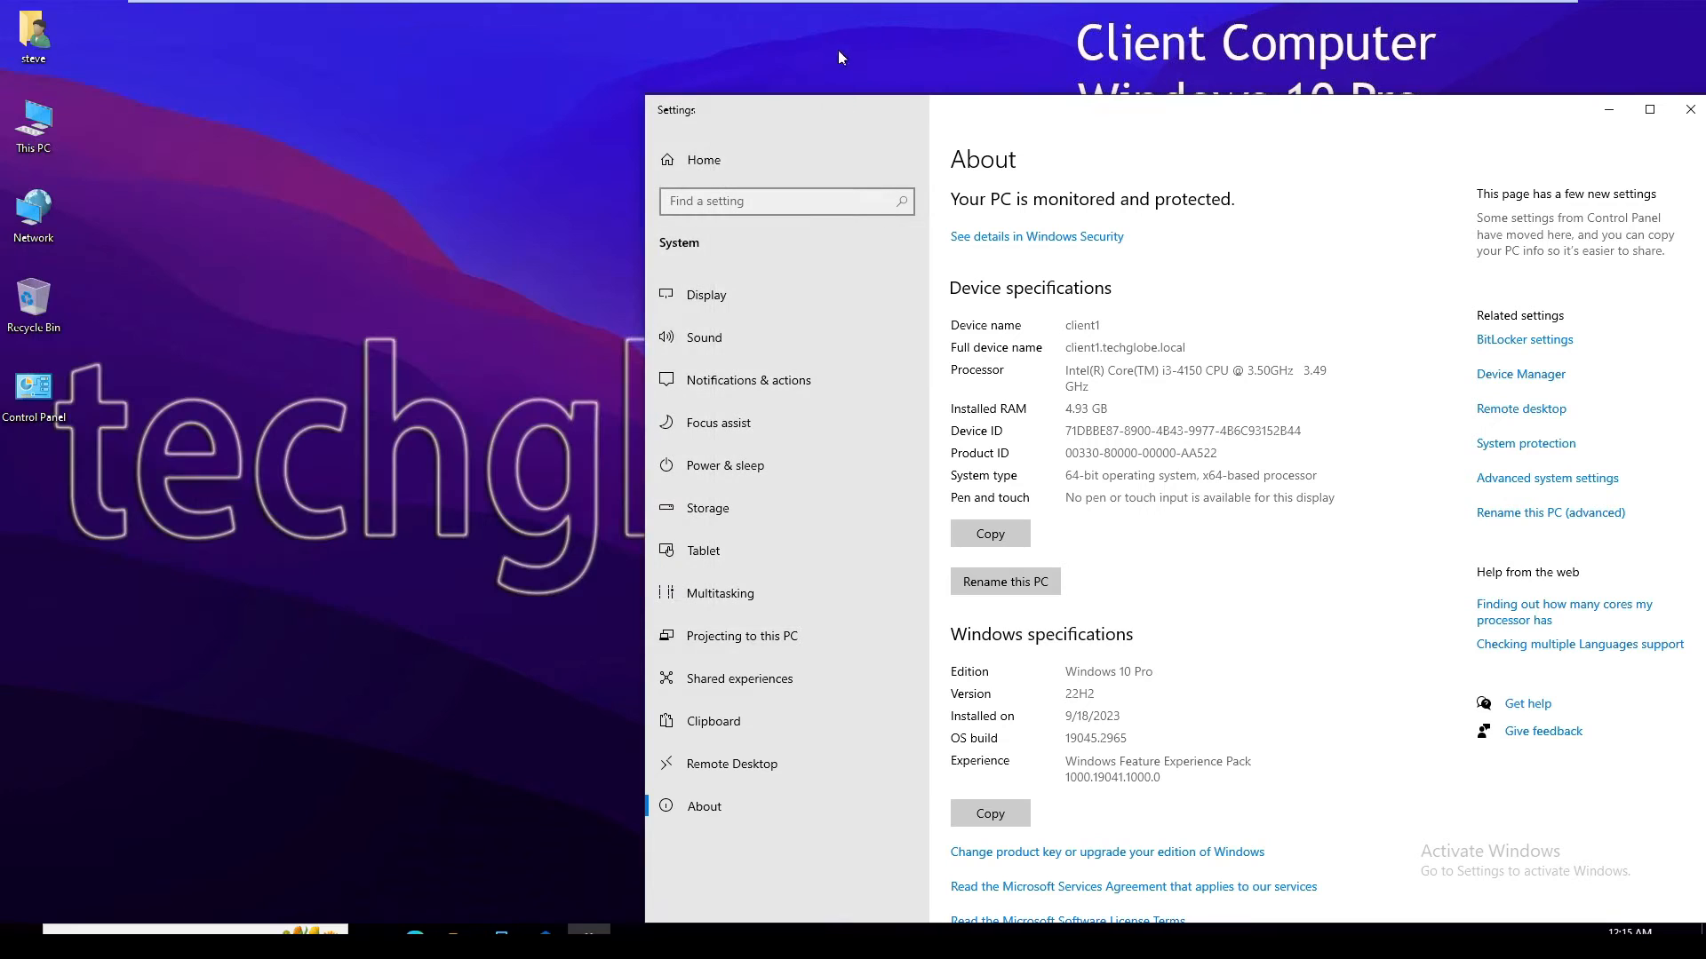
Switch to the Windows Server 2022 virtual machine and open the member list of the Builtin group Allow User Remote Desktop.
mouse_move(663, 7)
click(344, 14)
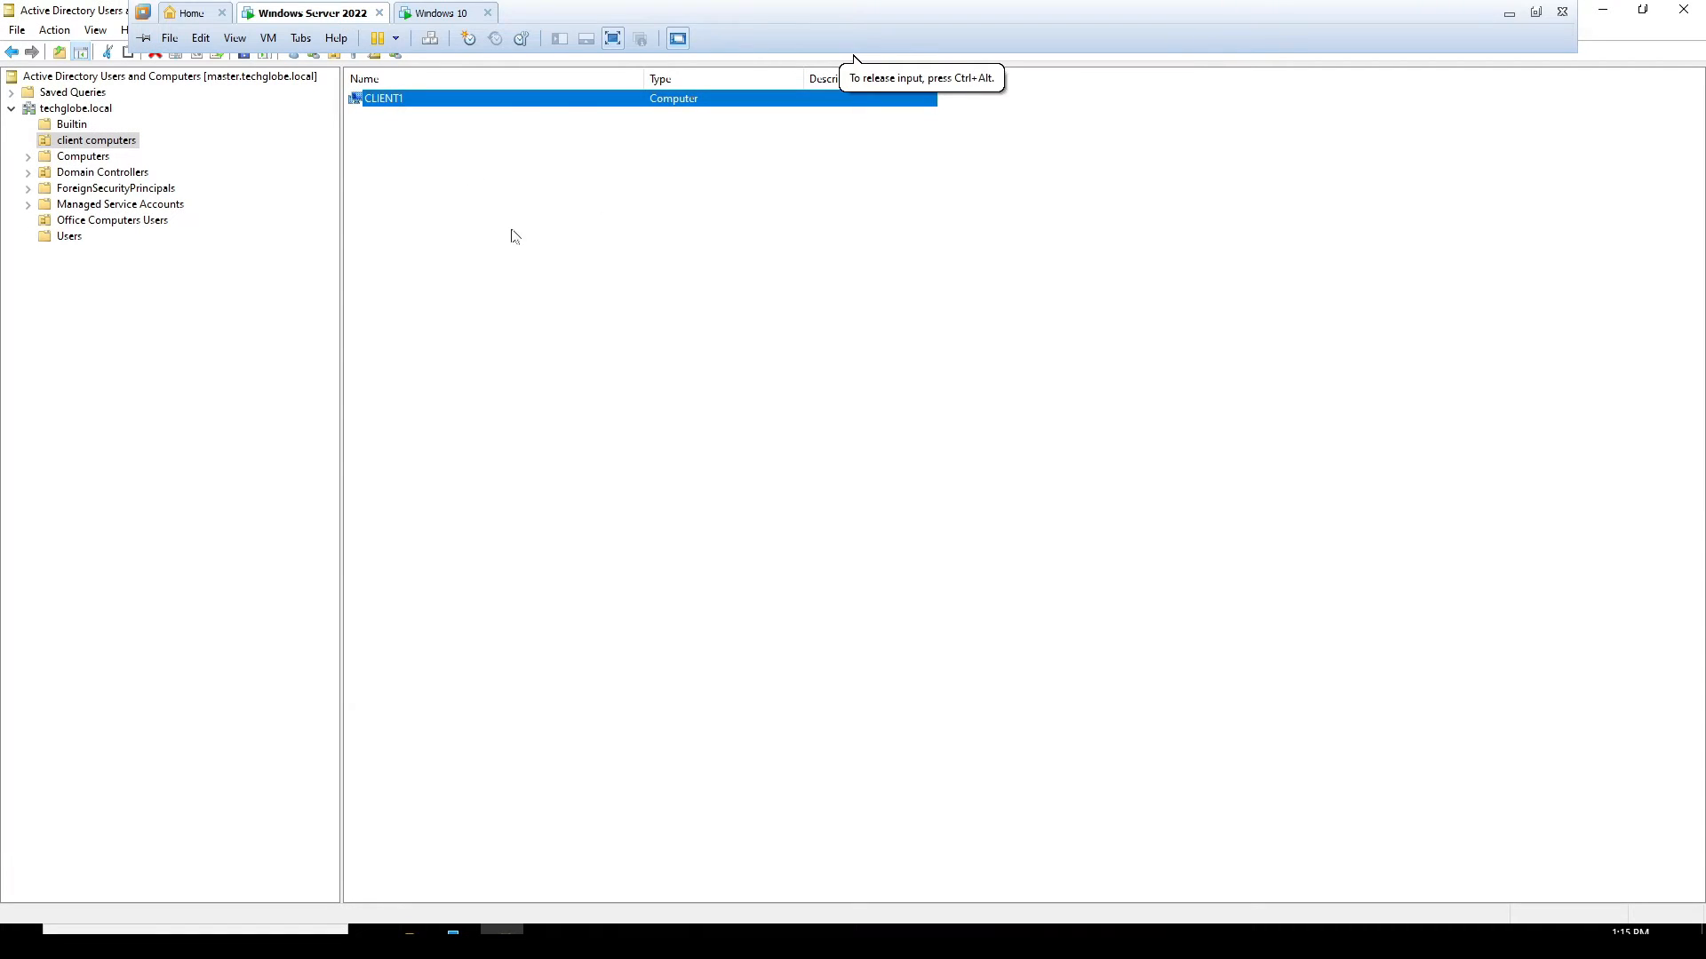
click(85, 127)
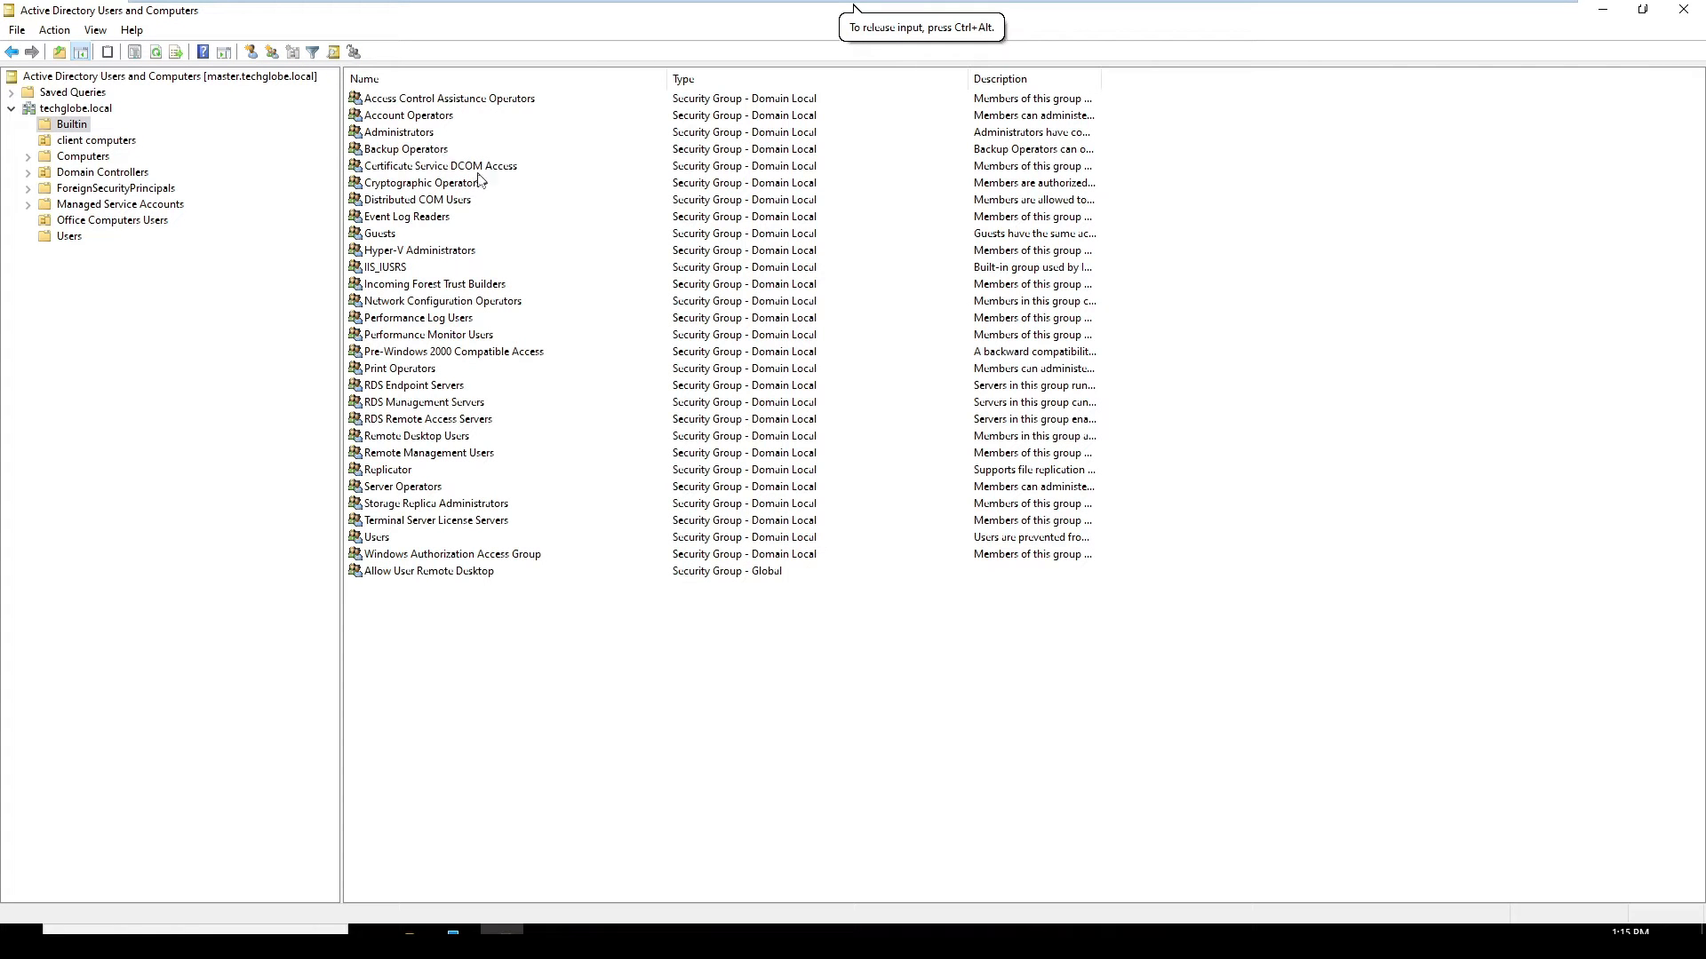
click(395, 573)
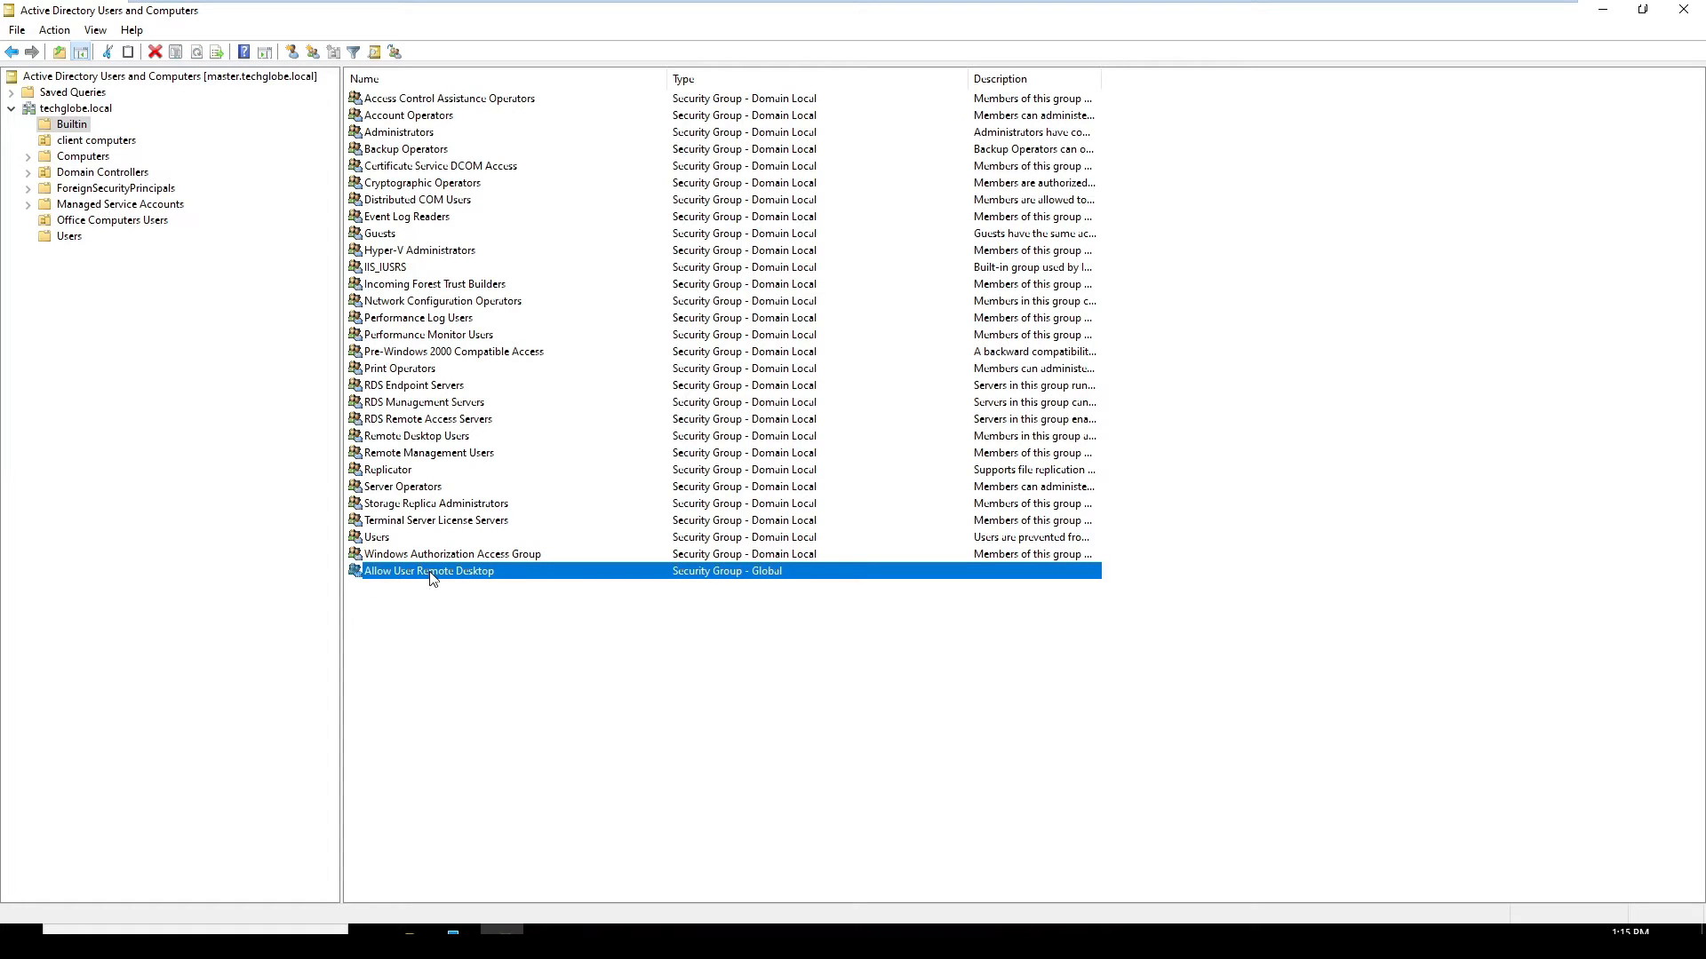
click(392, 584)
click(390, 576)
right_click(447, 579)
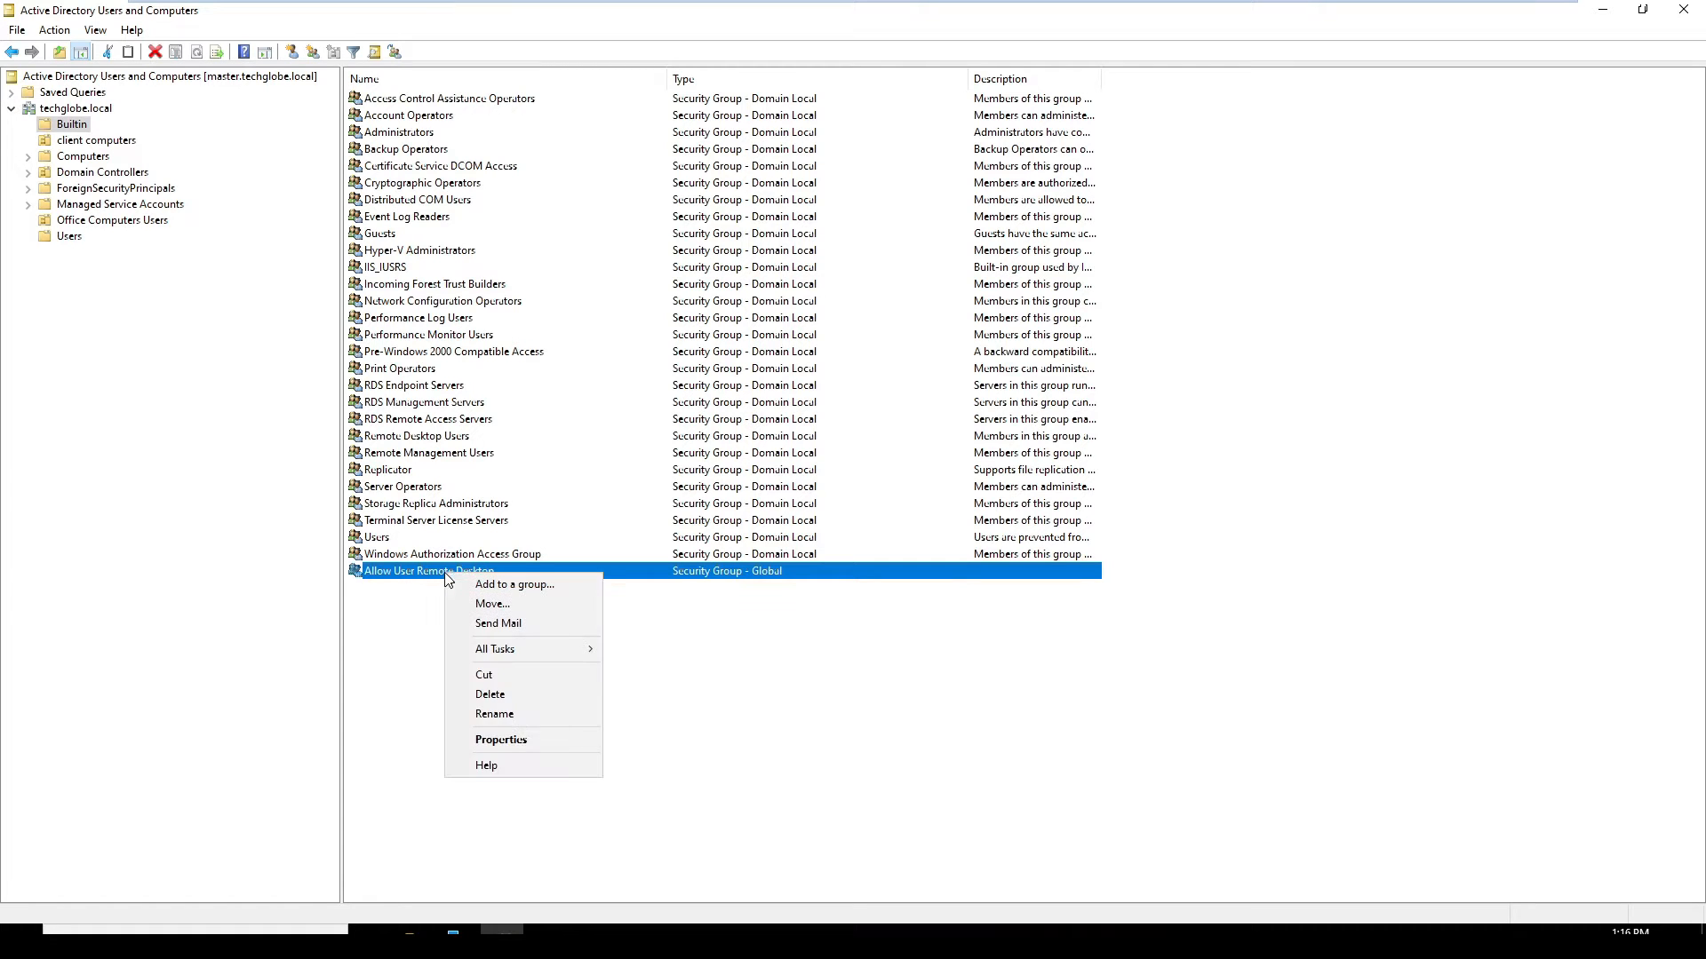
click(505, 741)
click(754, 301)
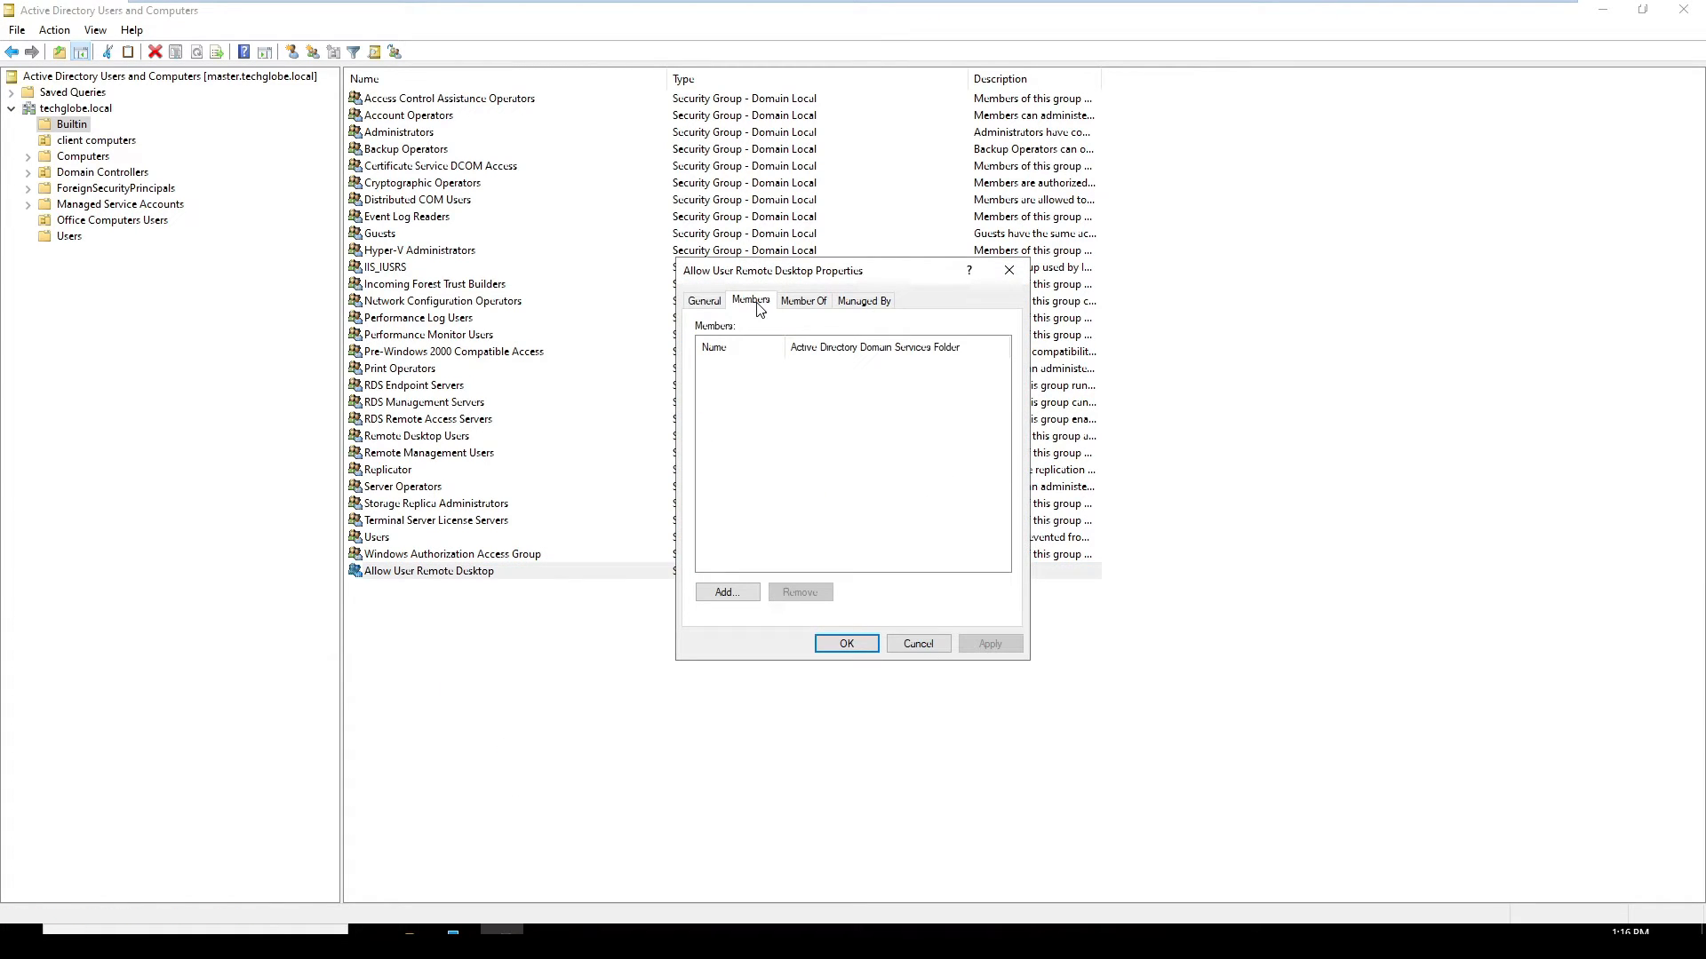
Find the HR user account in techglobe.local, add it to the Allow User Remote Desktop group's members, and apply the change.
click(725, 592)
click(732, 489)
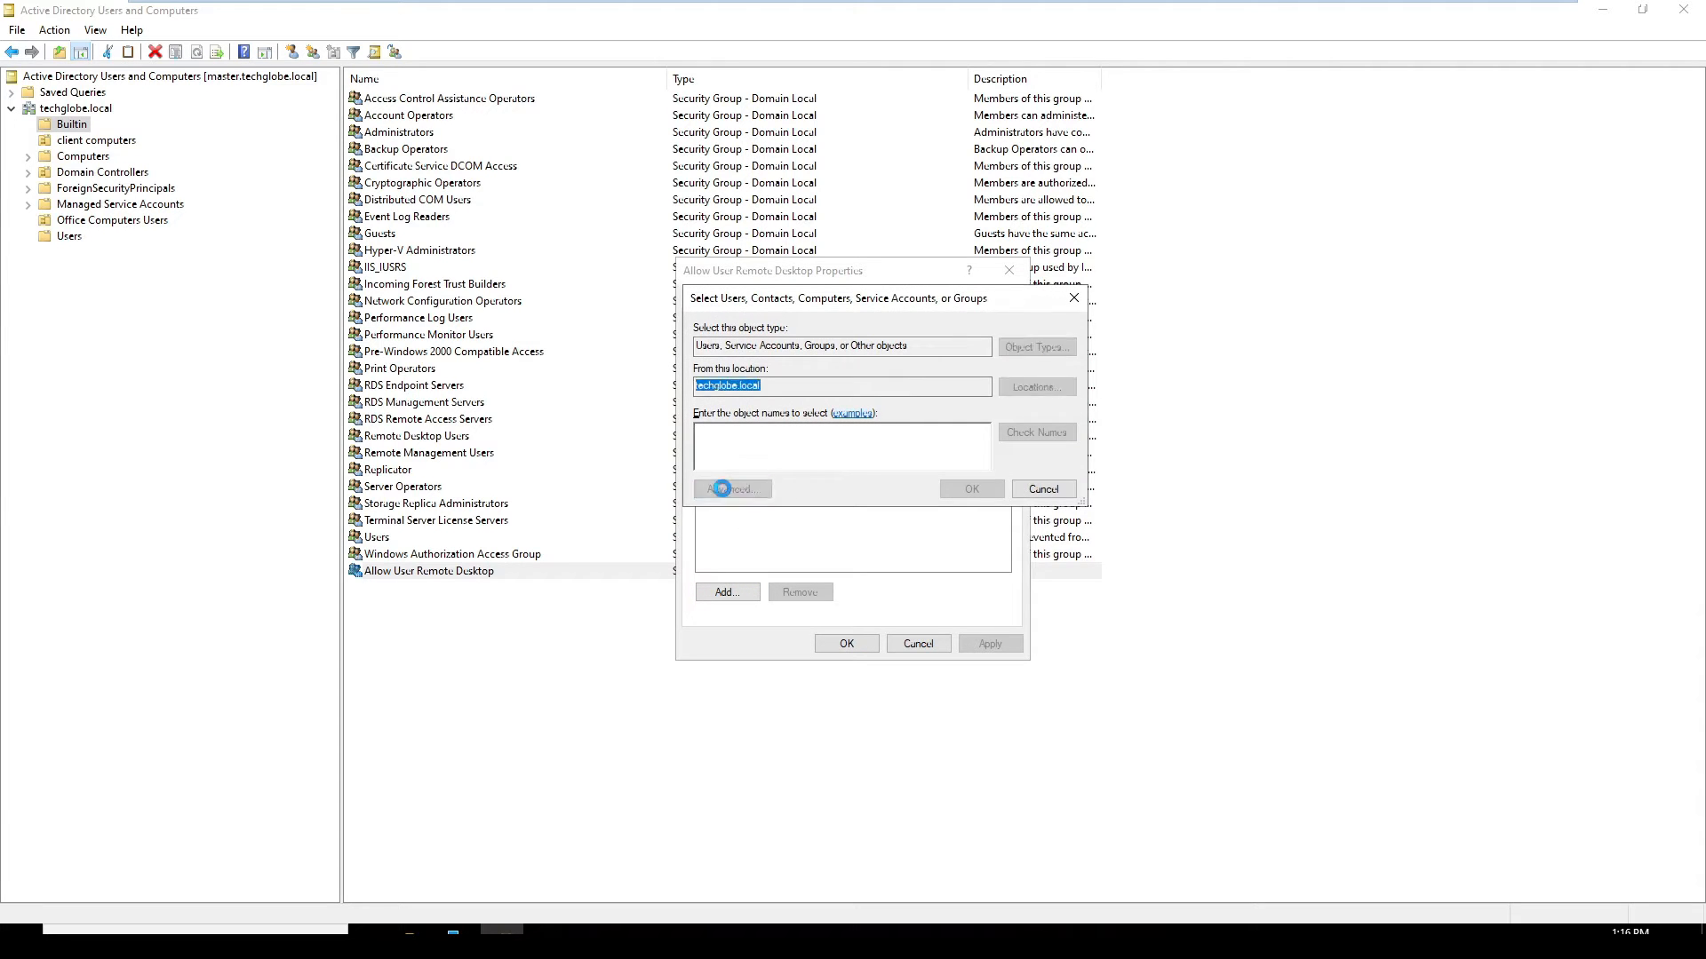
click(1113, 494)
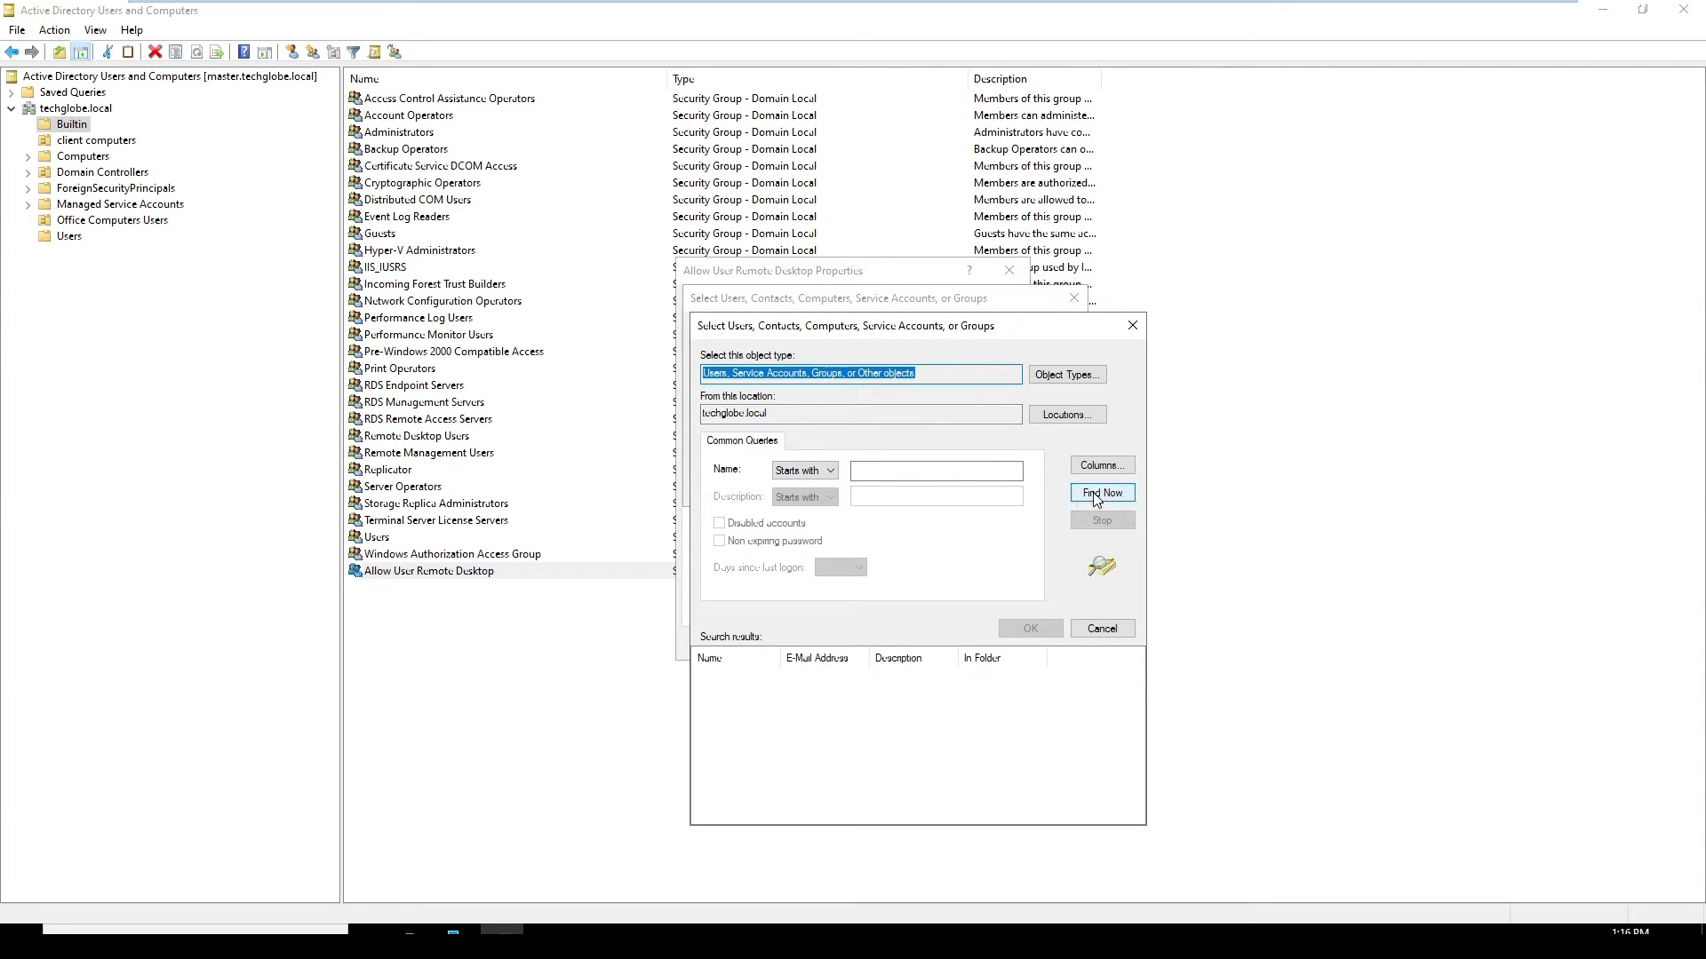
drag(781, 659, 957, 666)
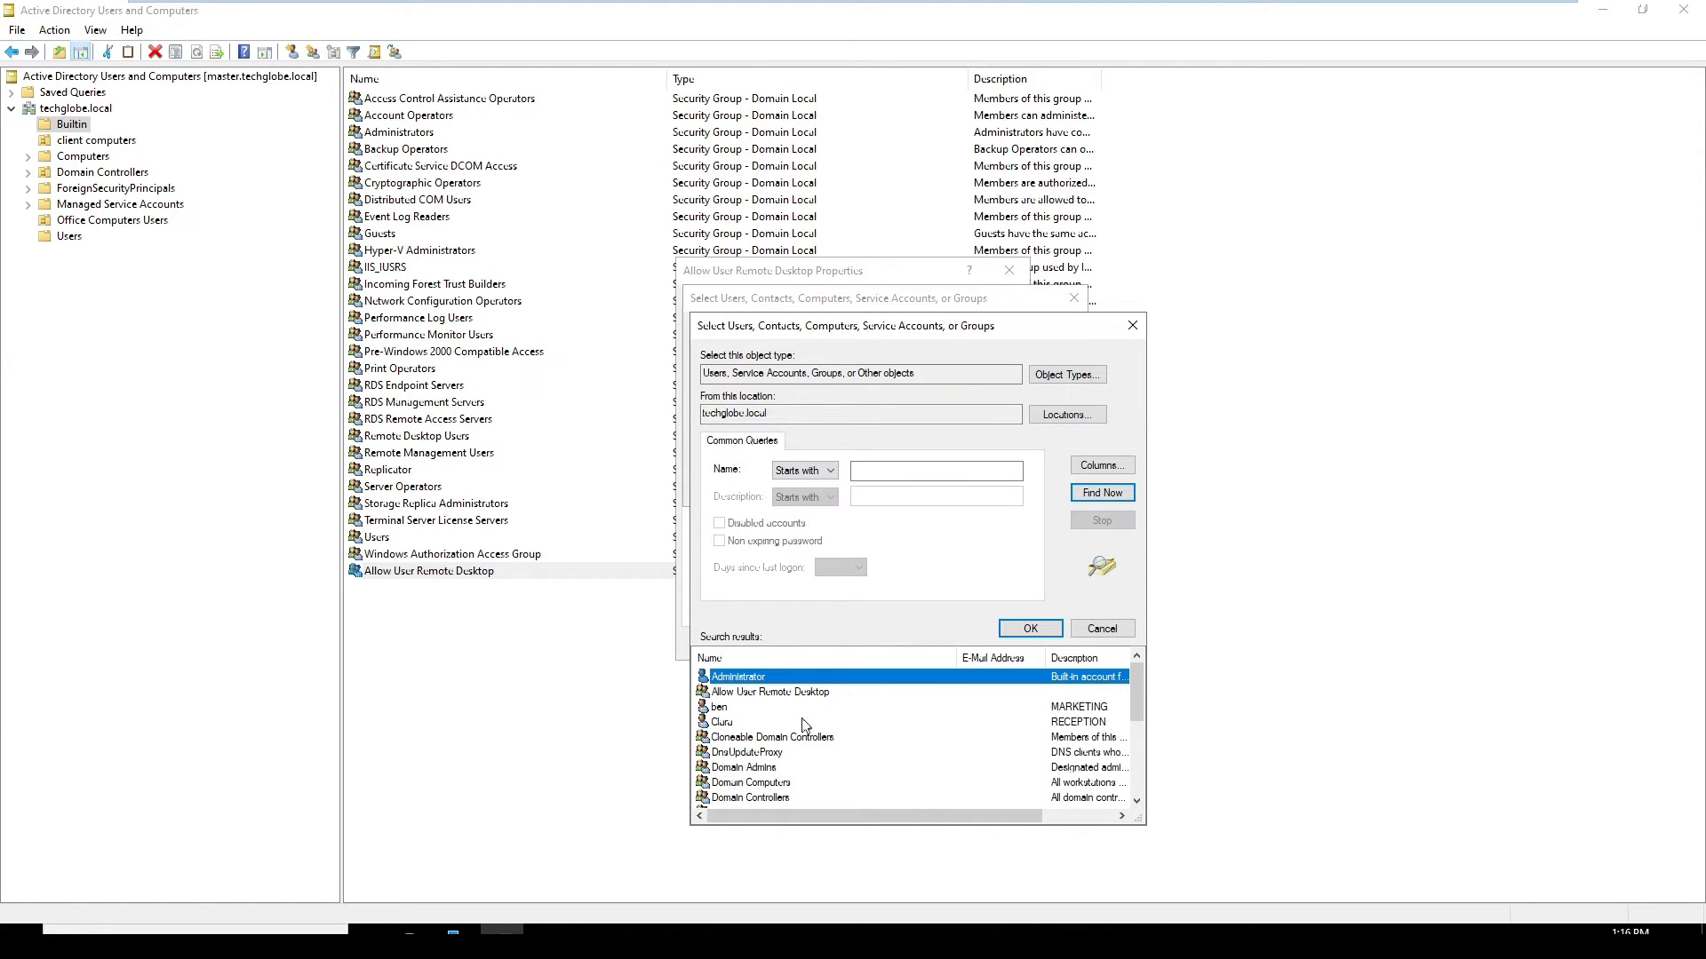
scroll(802, 726, down, 4)
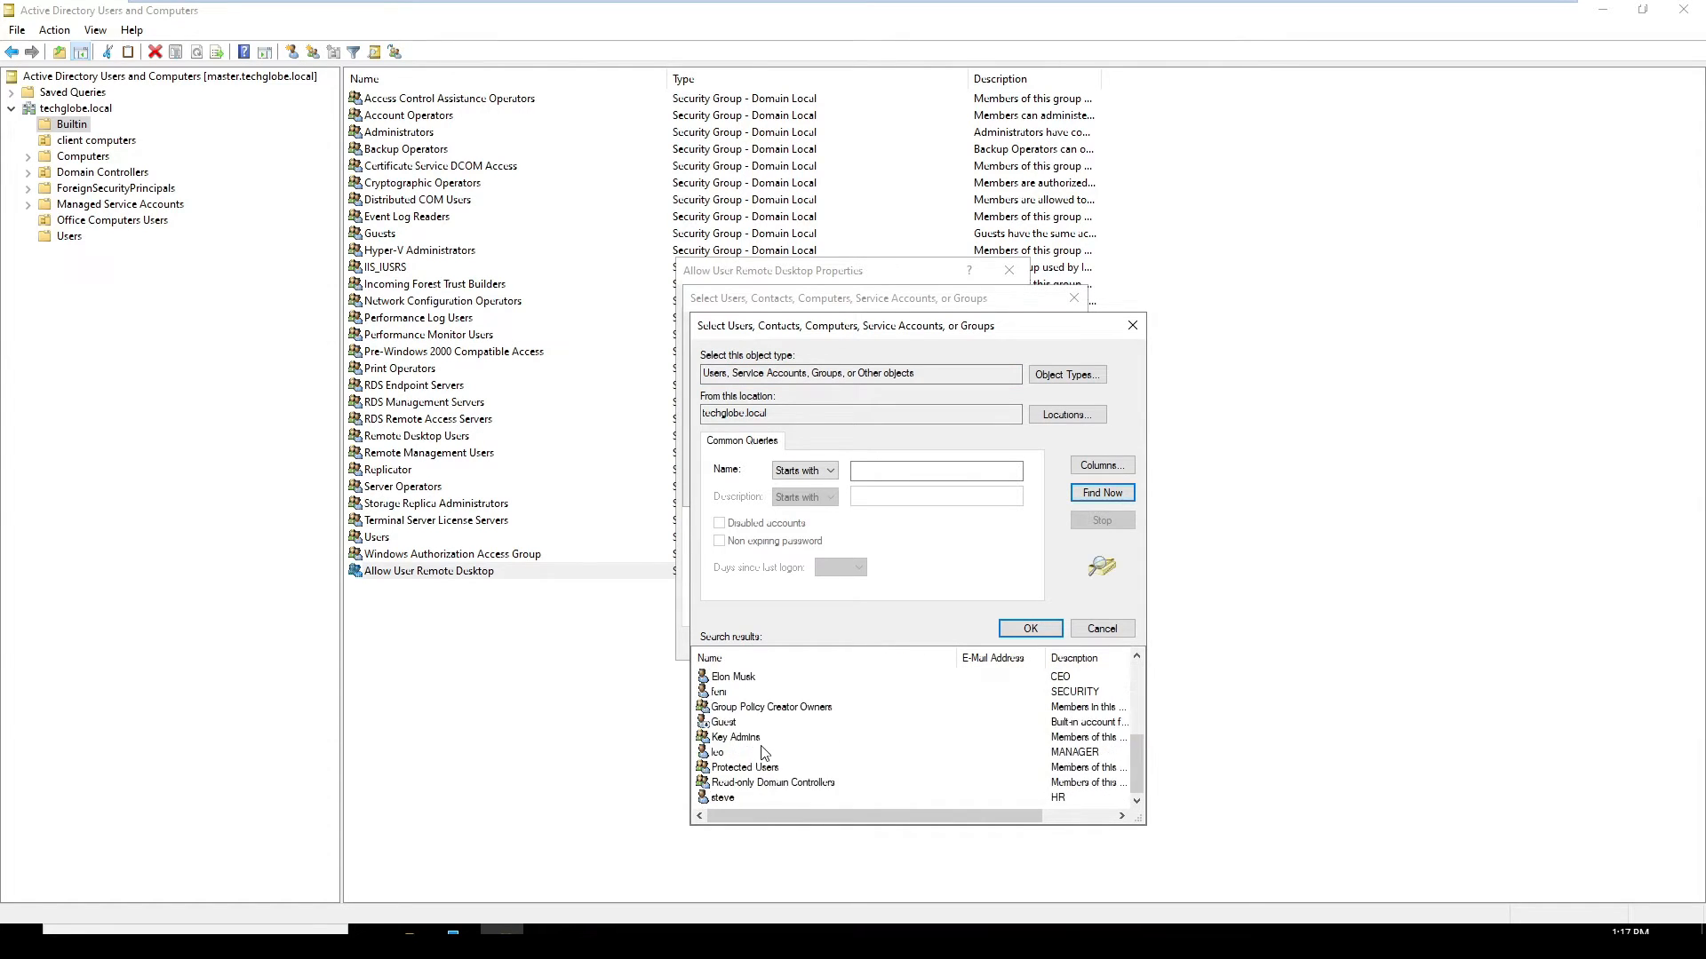
click(730, 798)
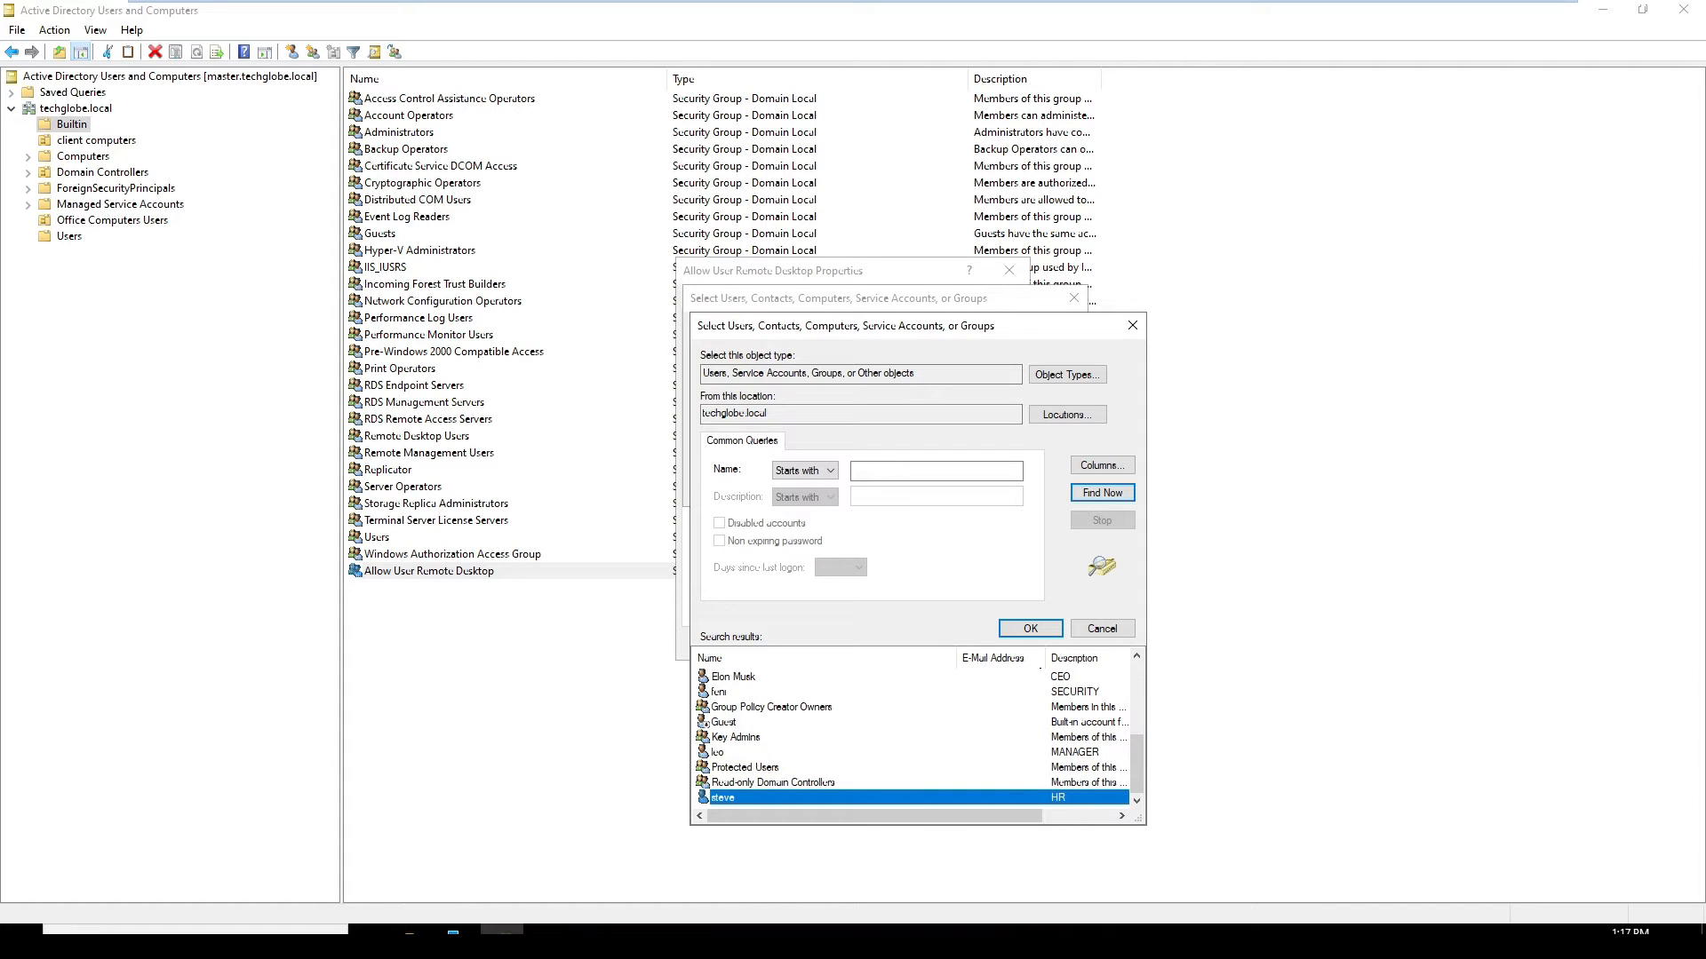
click(1031, 629)
click(971, 489)
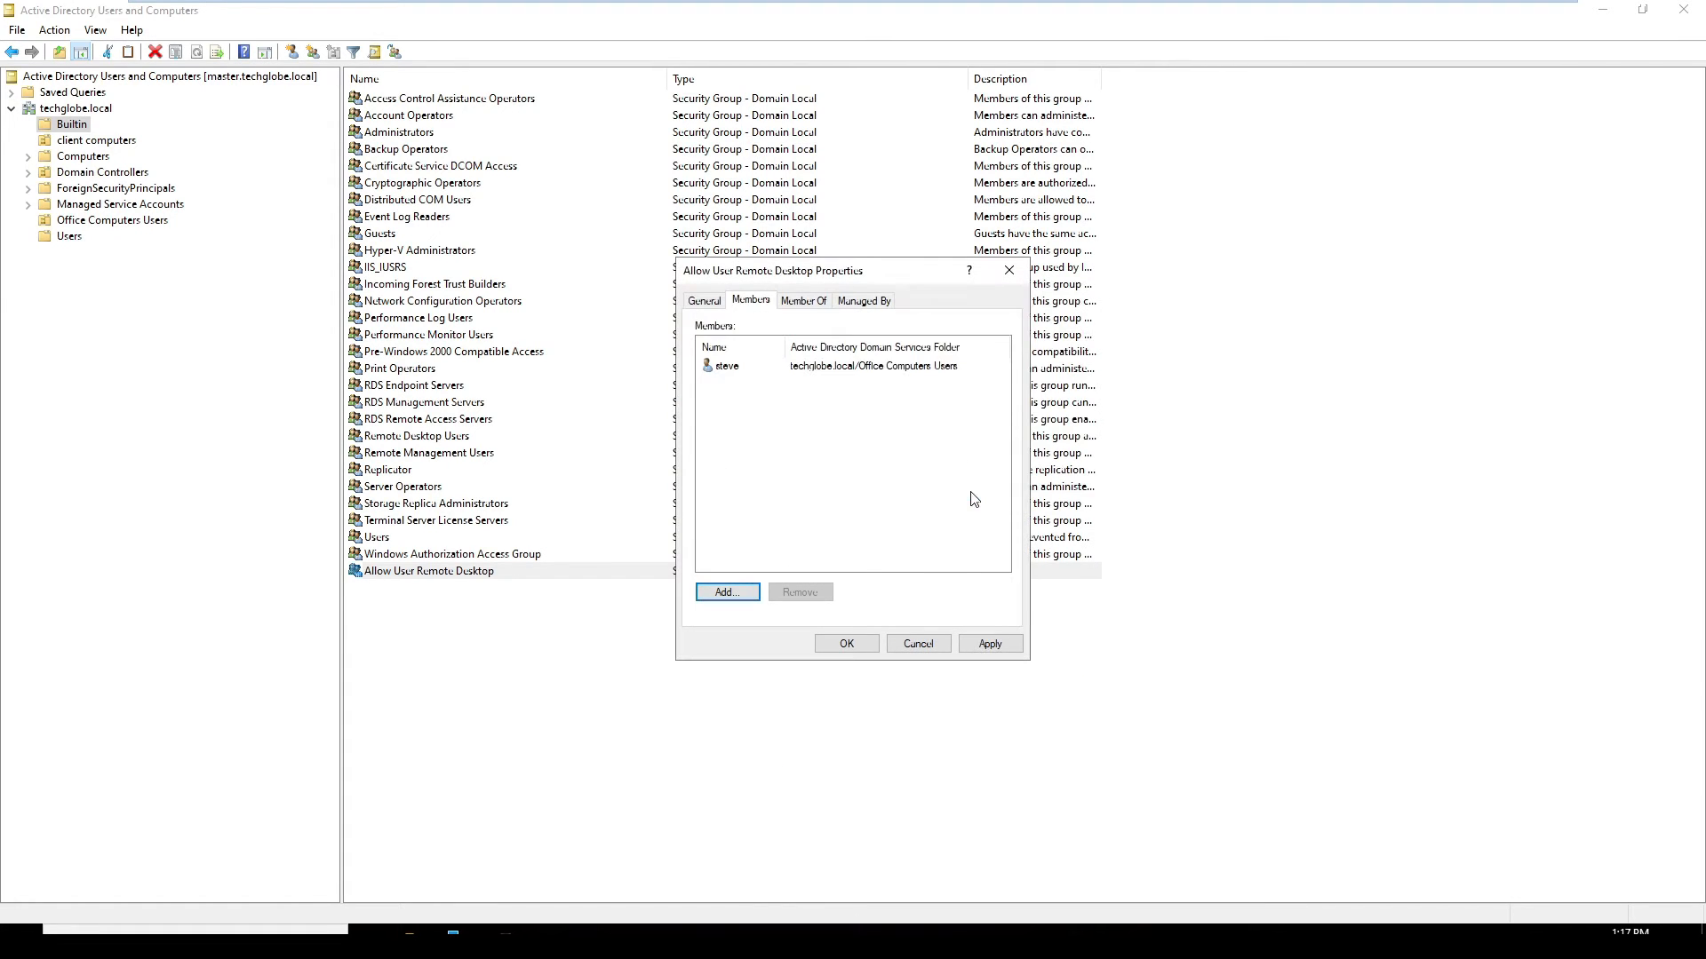
click(989, 644)
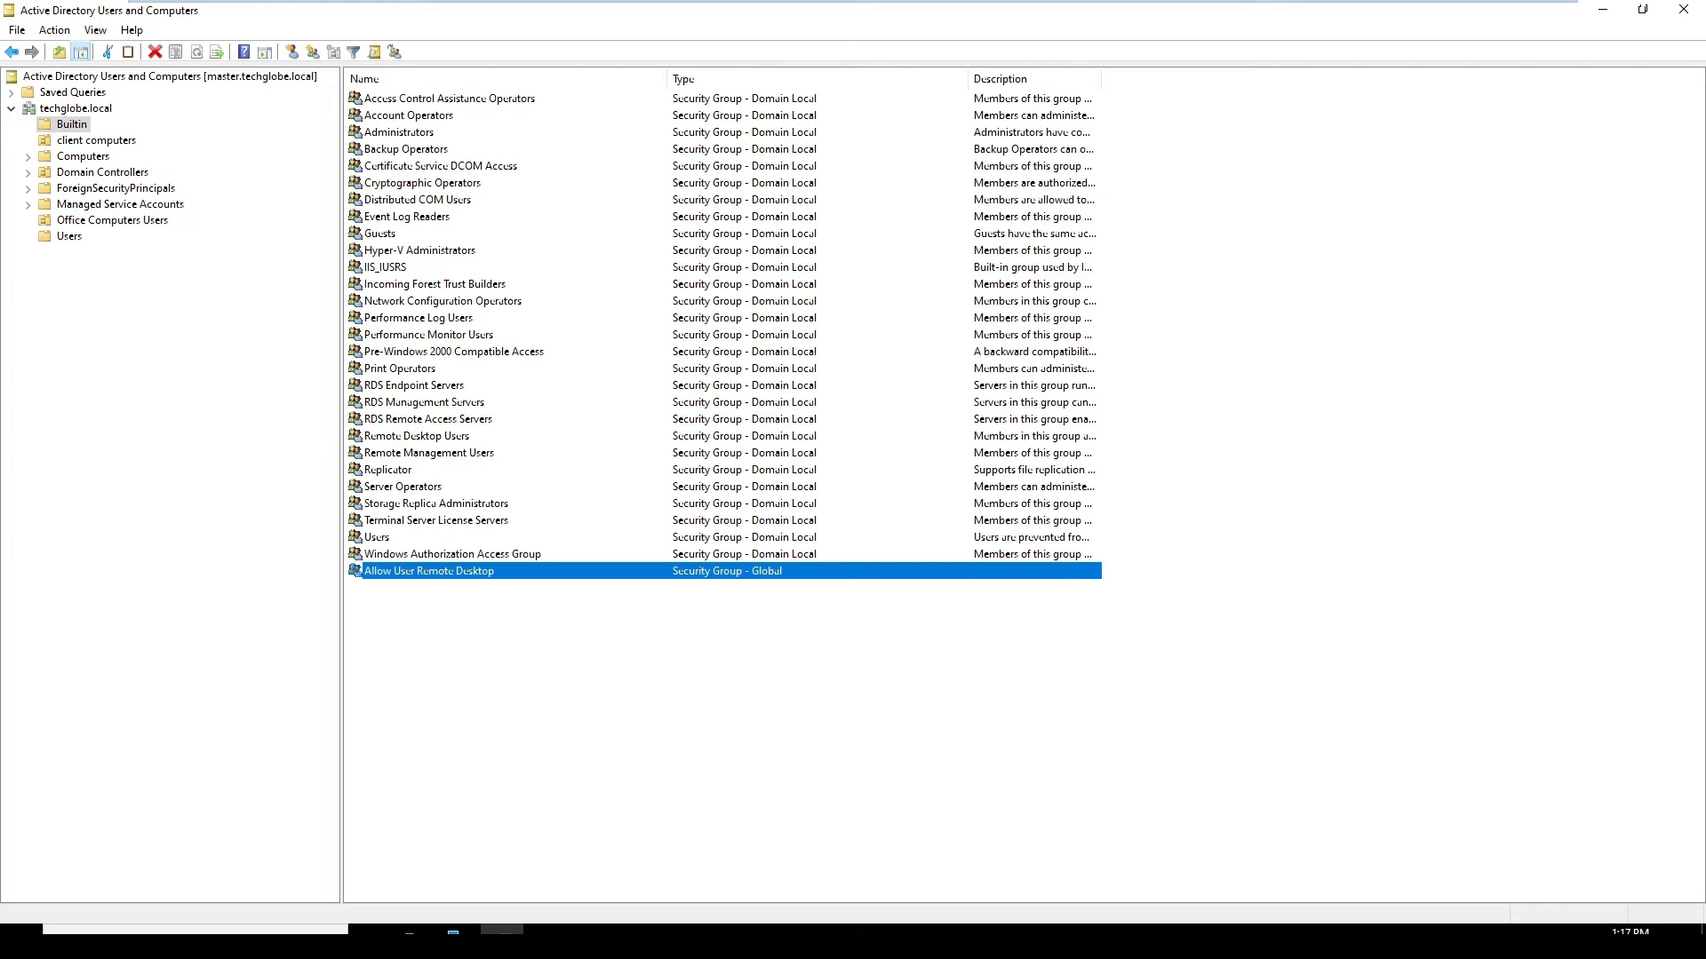
Review the client computers and Office Computers Users organizational units, and open Group Policy Management from Server Manager.
click(78, 142)
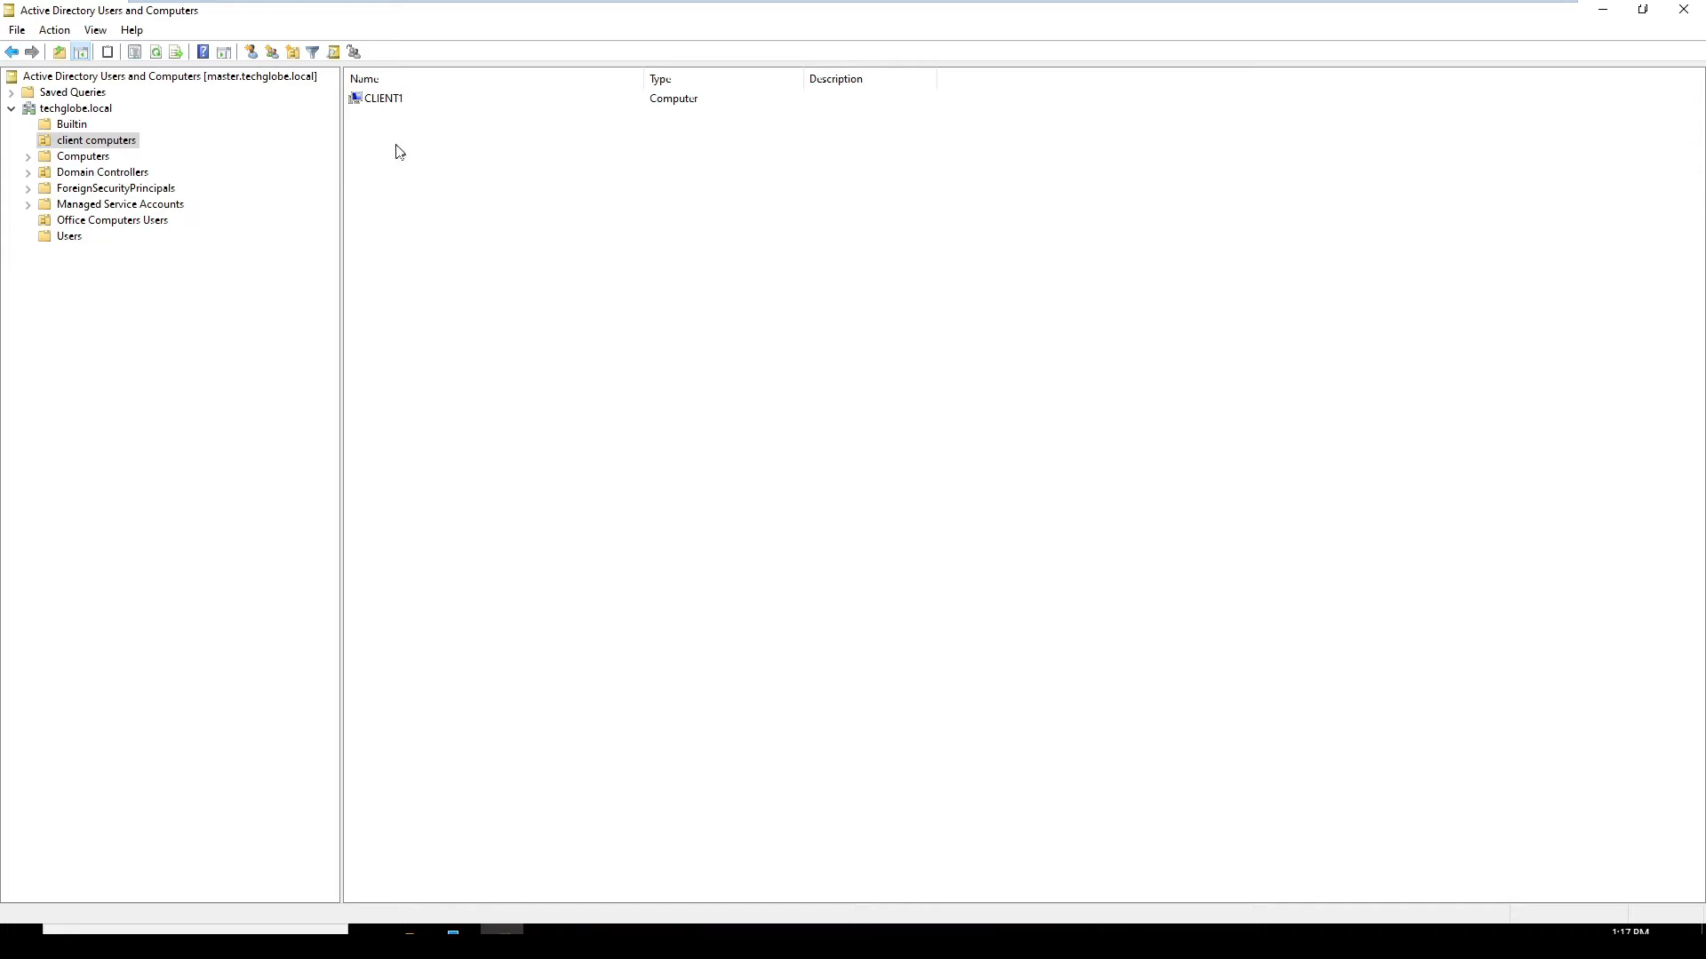
click(133, 221)
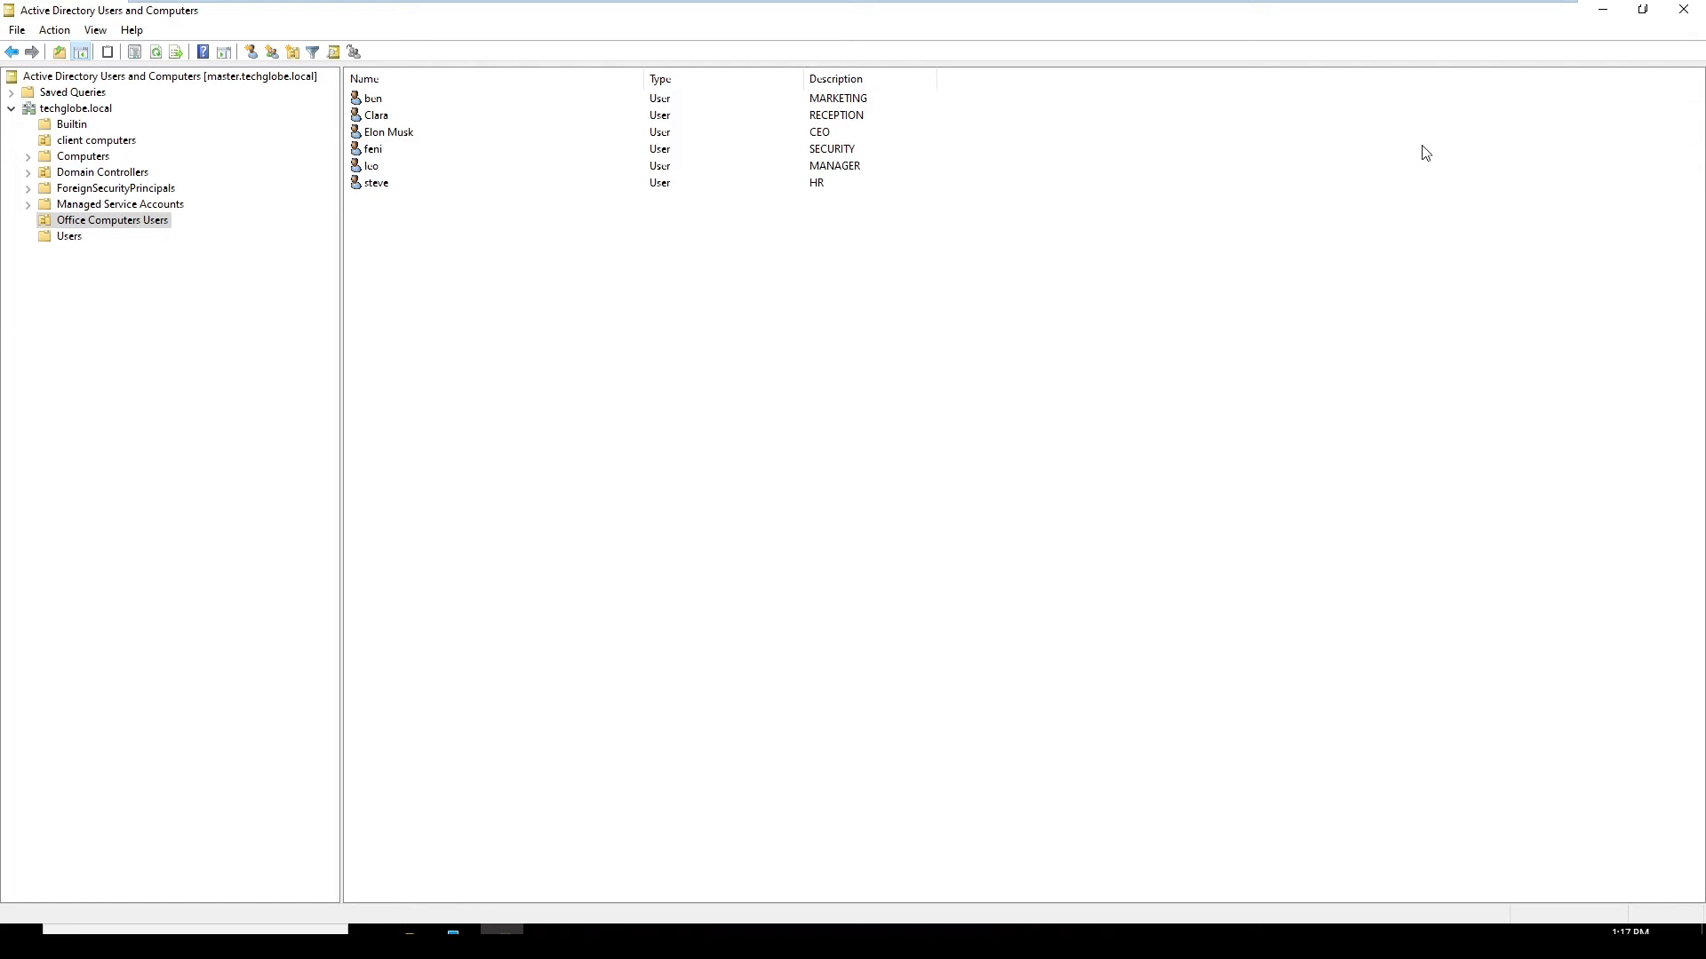
click(1602, 10)
click(1576, 48)
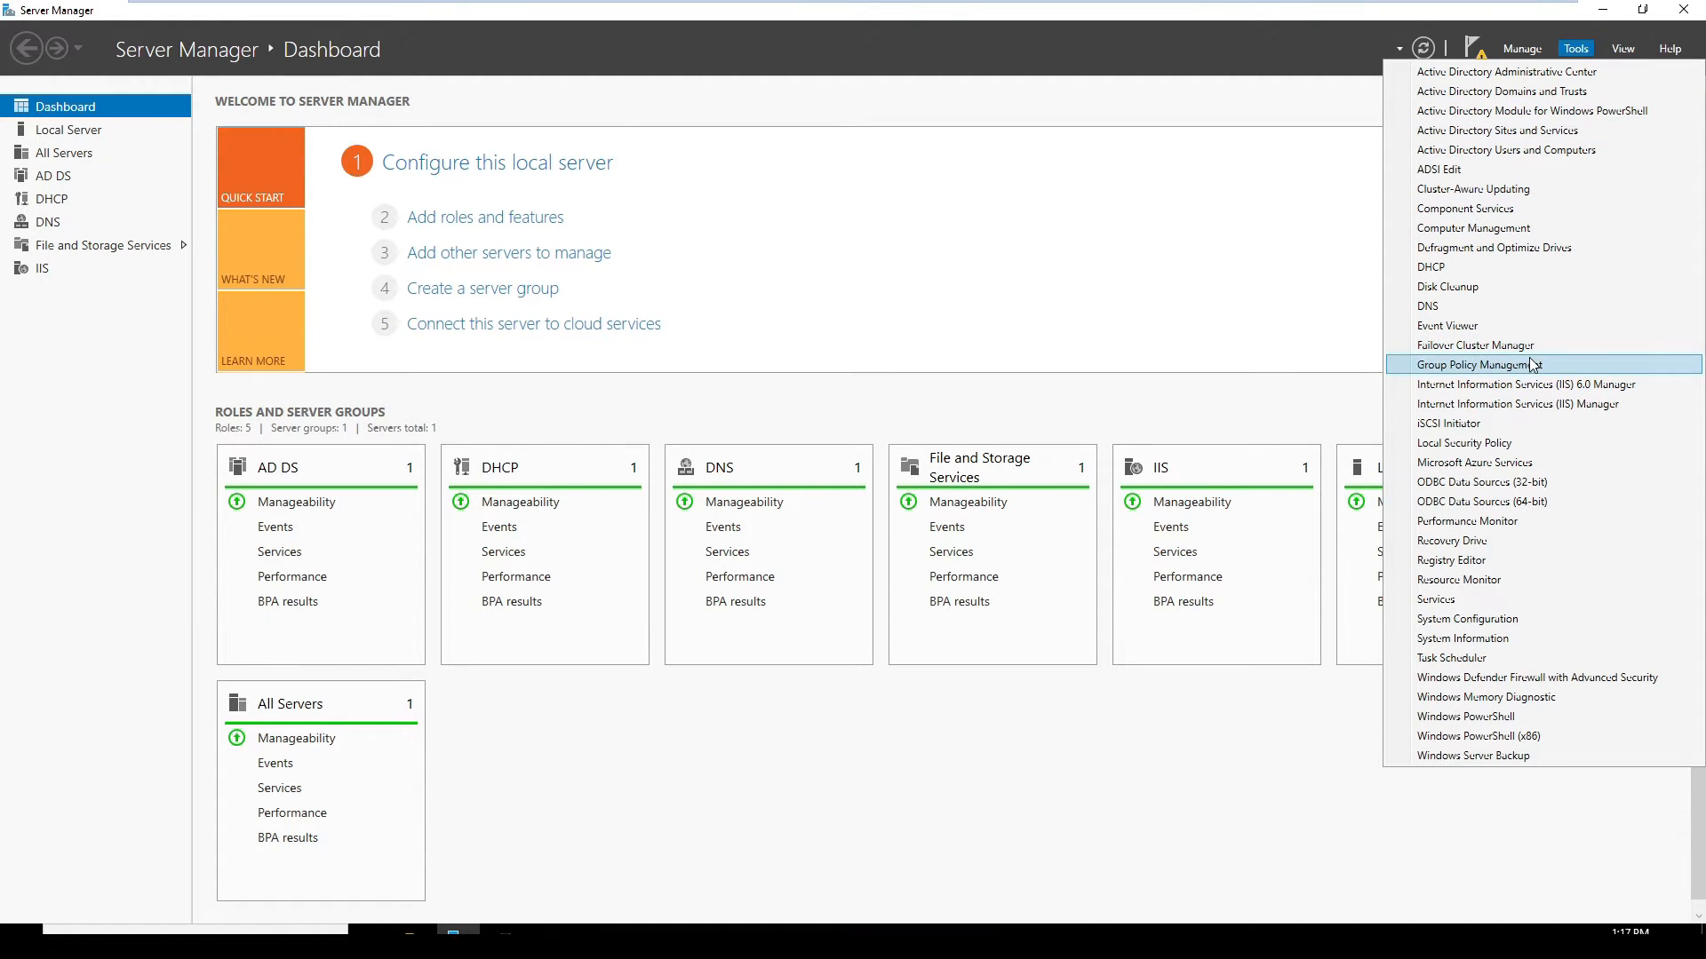
click(1480, 365)
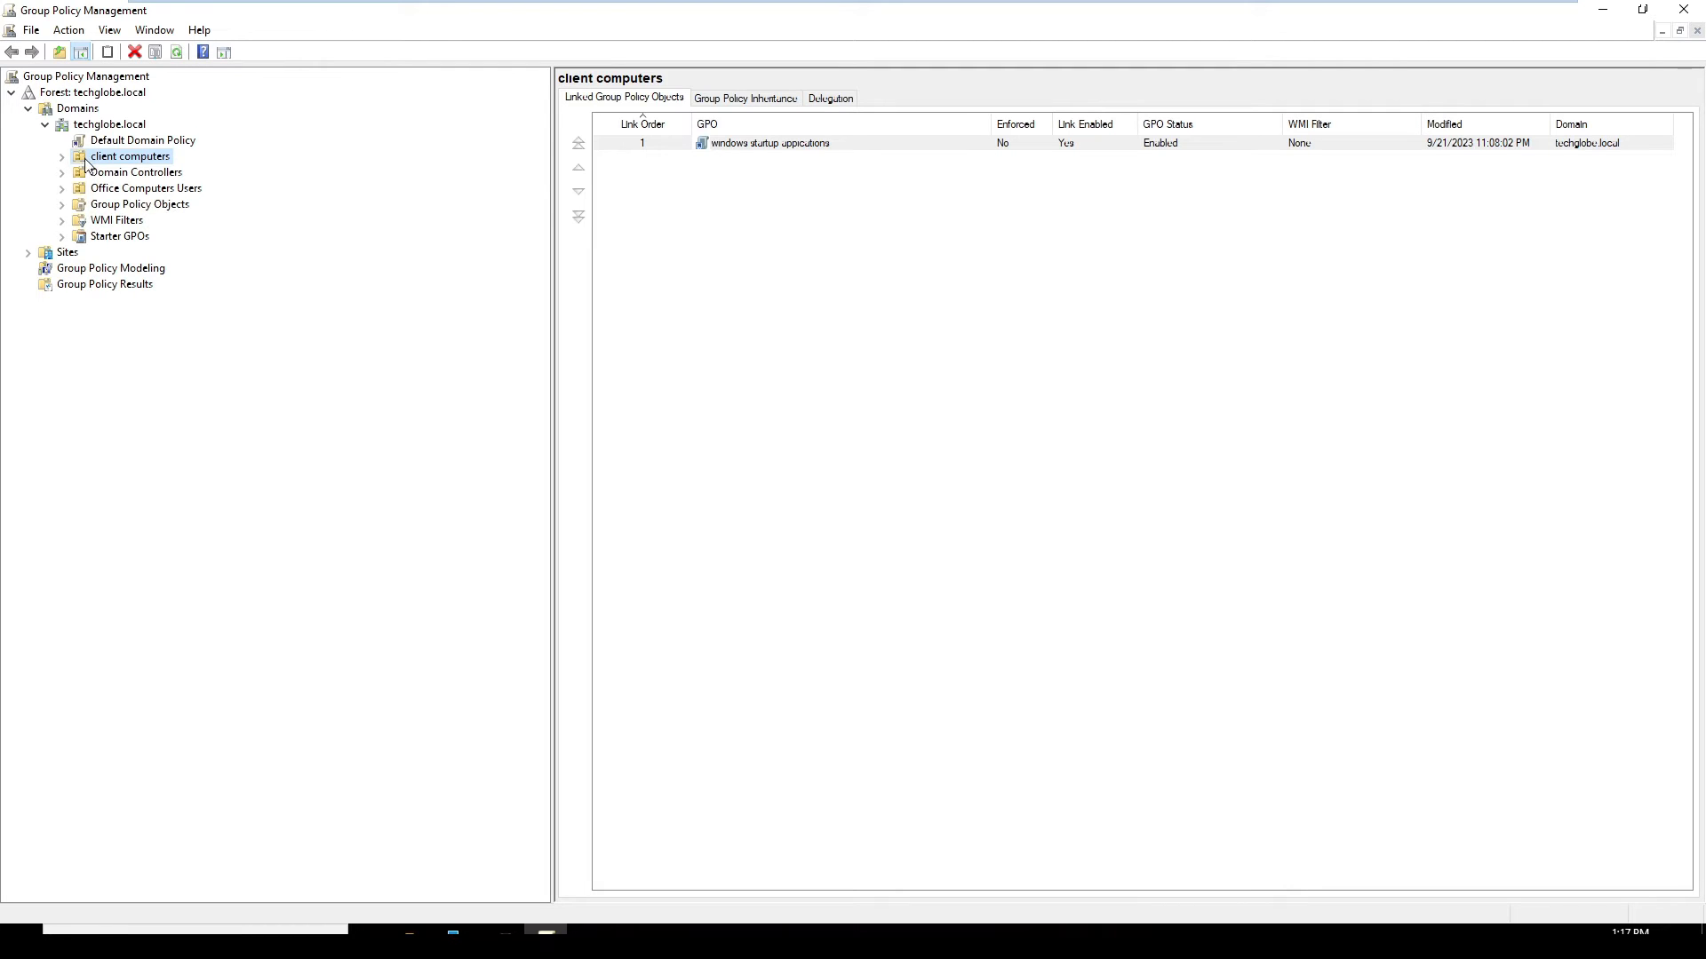
Create a GPO named Allow User Remote Desktop linked to the client computers organizational unit.
click(134, 160)
right_click(103, 154)
right_click(86, 160)
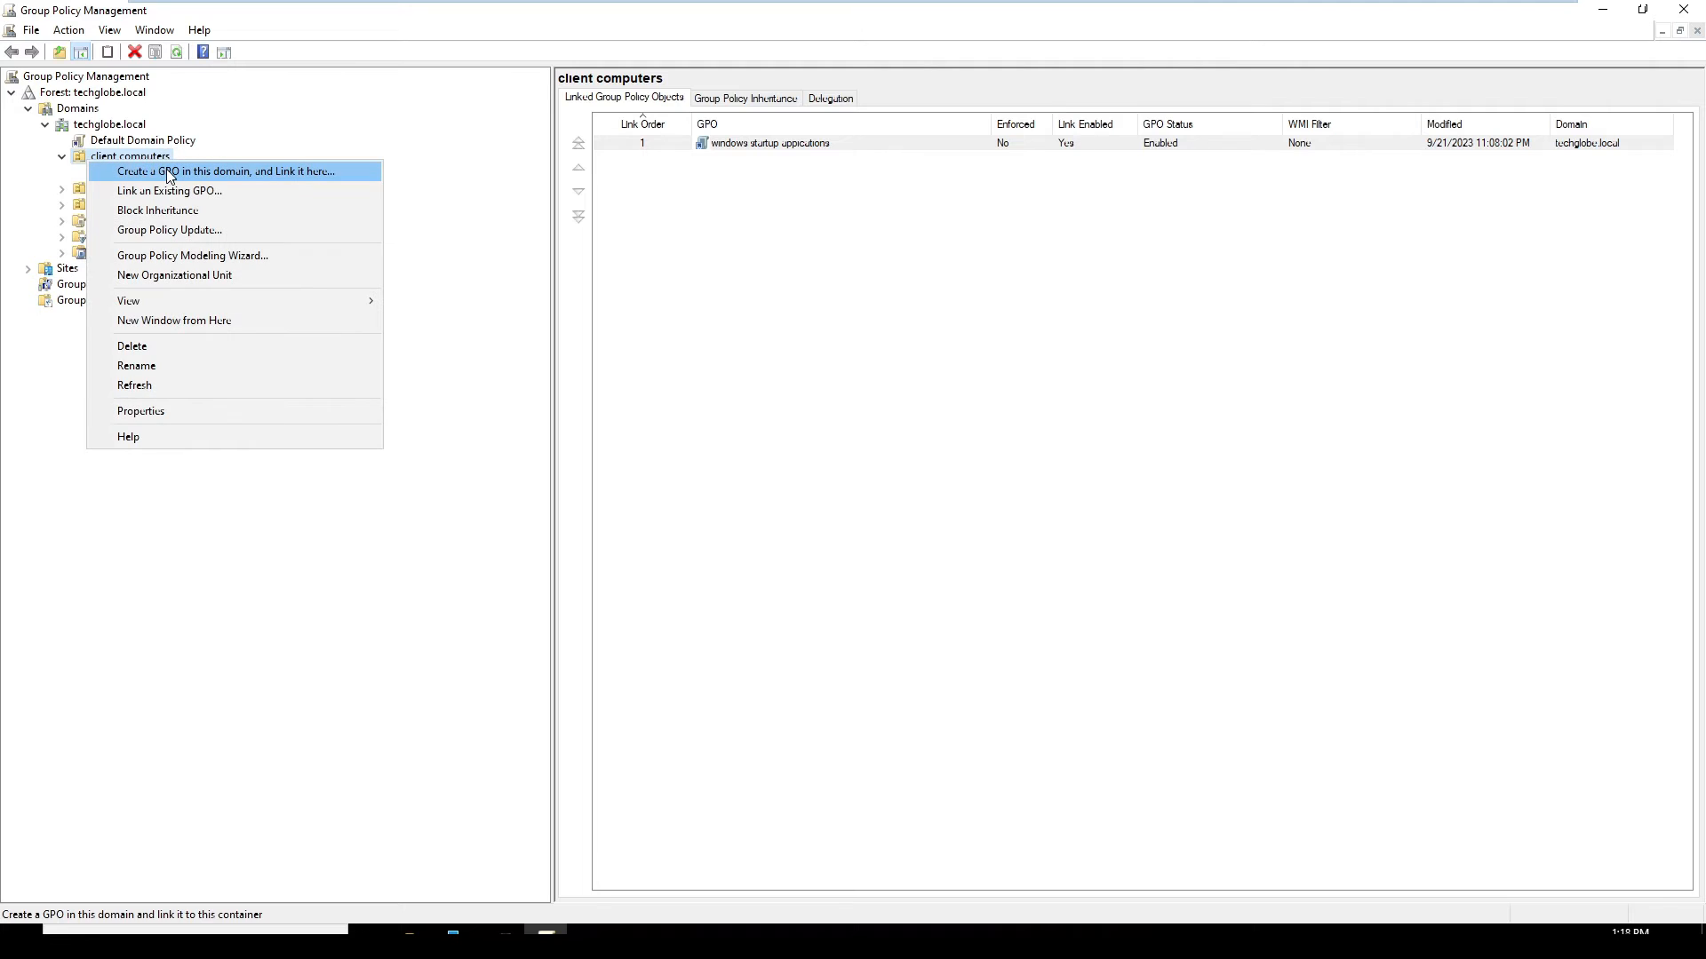
click(169, 172)
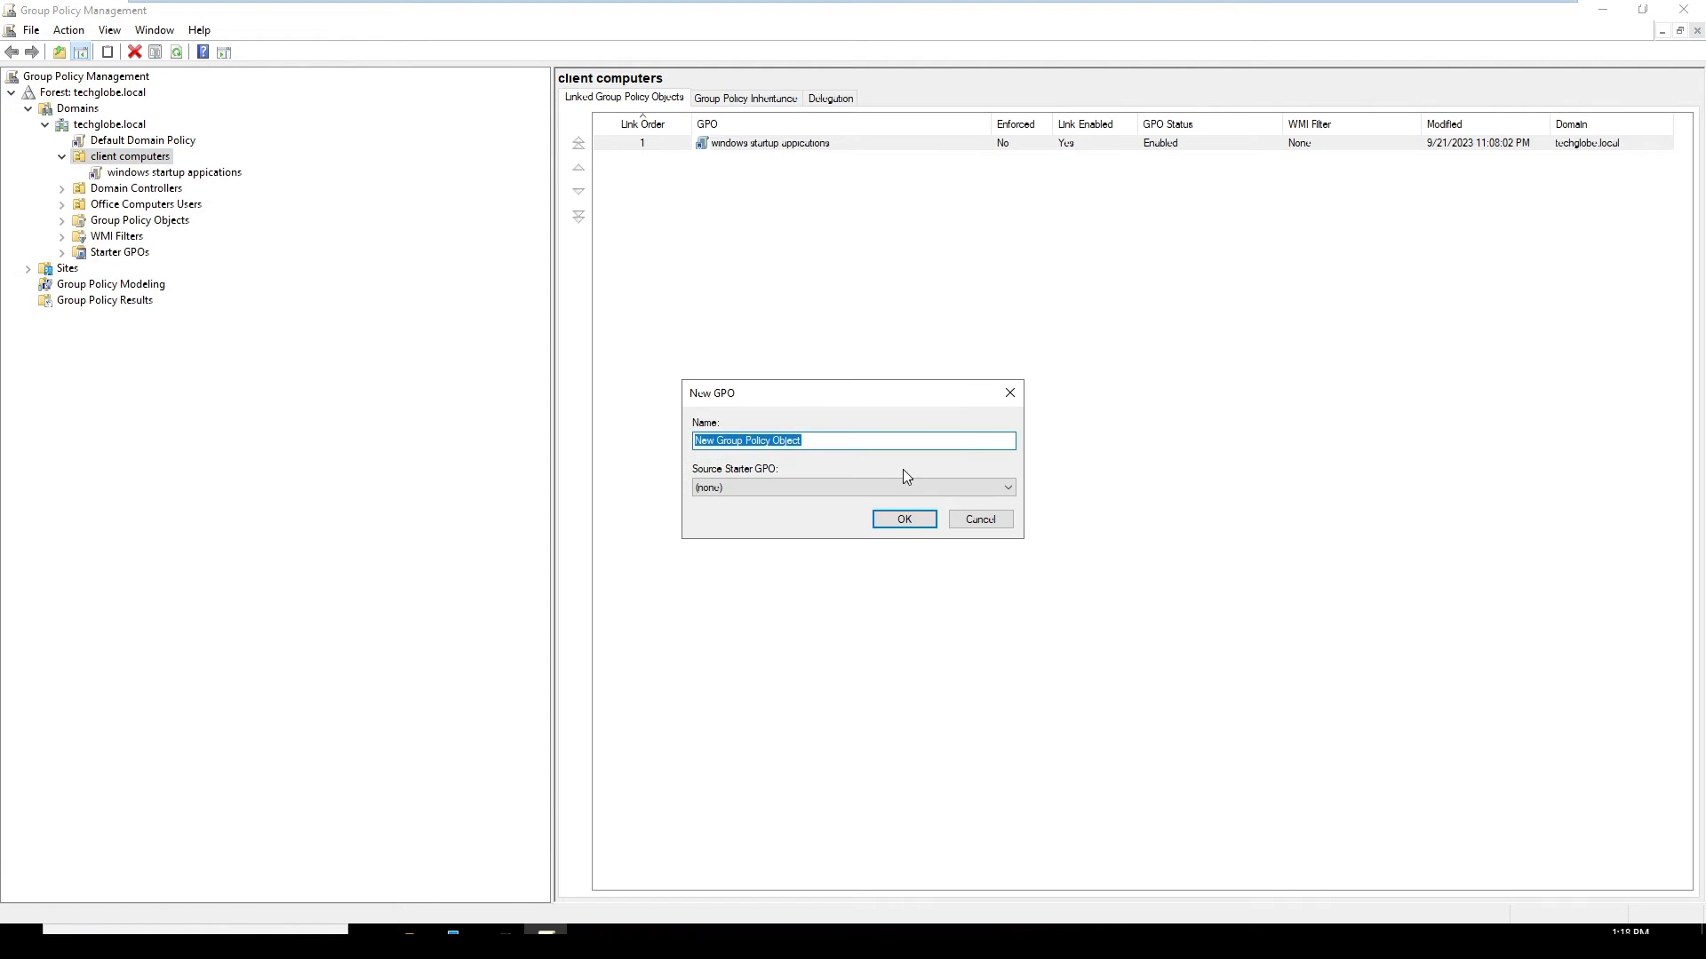
text(Allow User Remote Desktop)
click(880, 521)
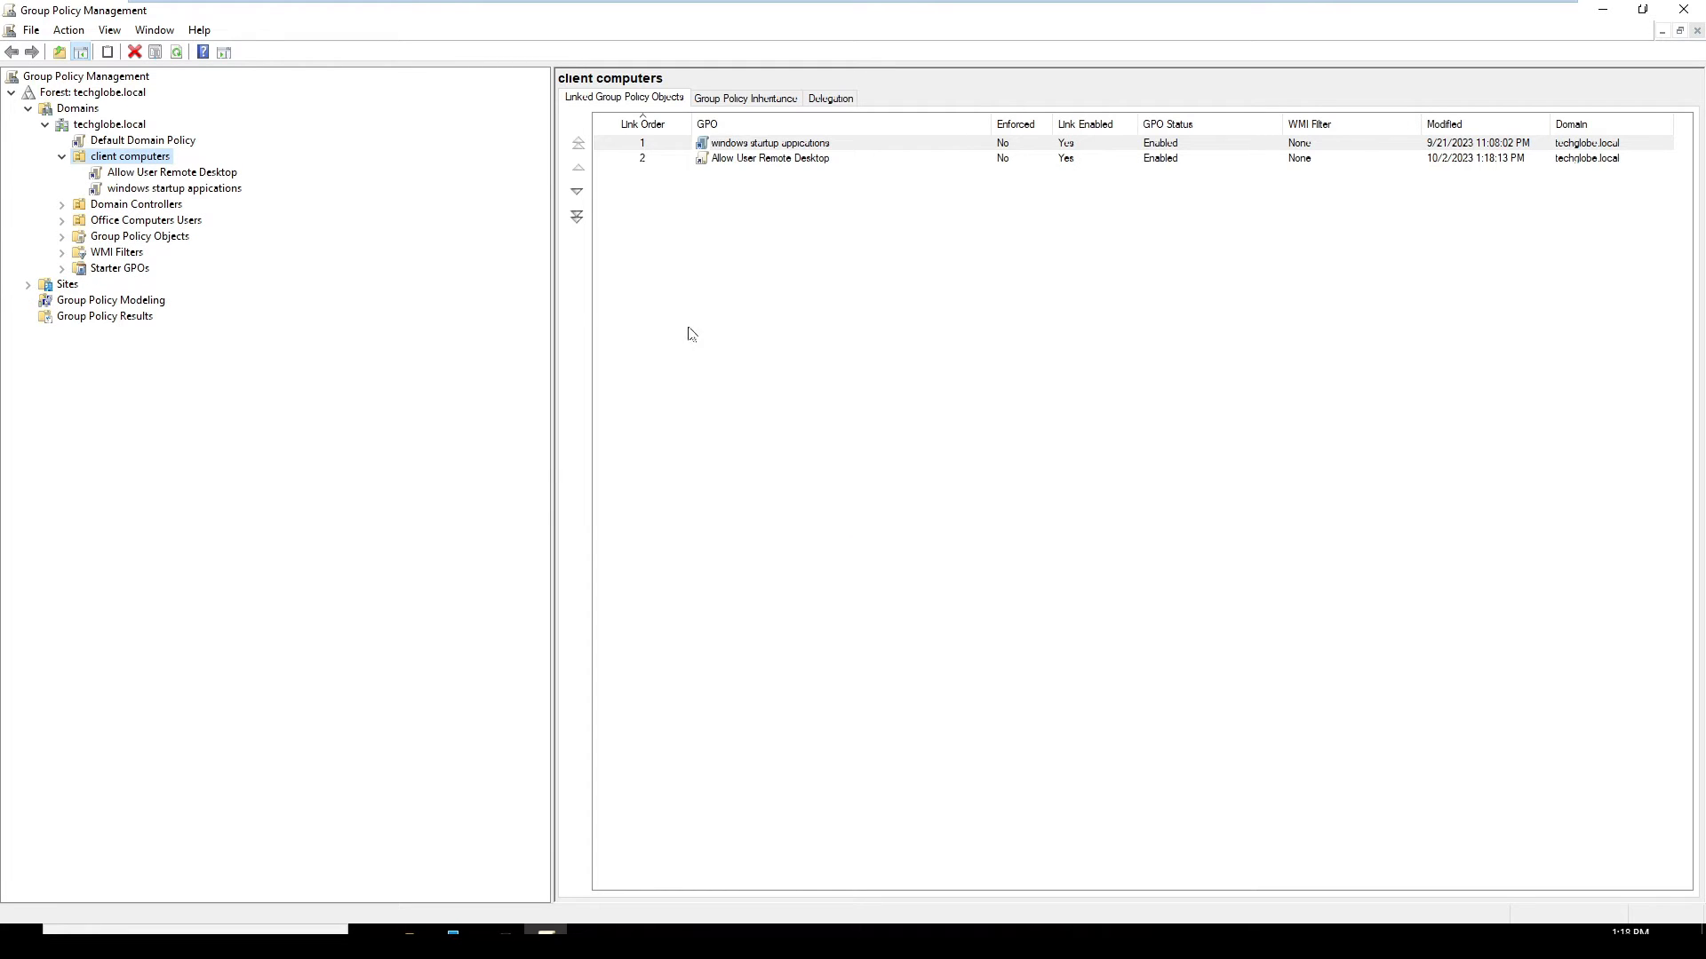
Edit the Allow User Remote Desktop GPO and open Restricted Groups in the Security Settings of its computer policies.
right_click(139, 175)
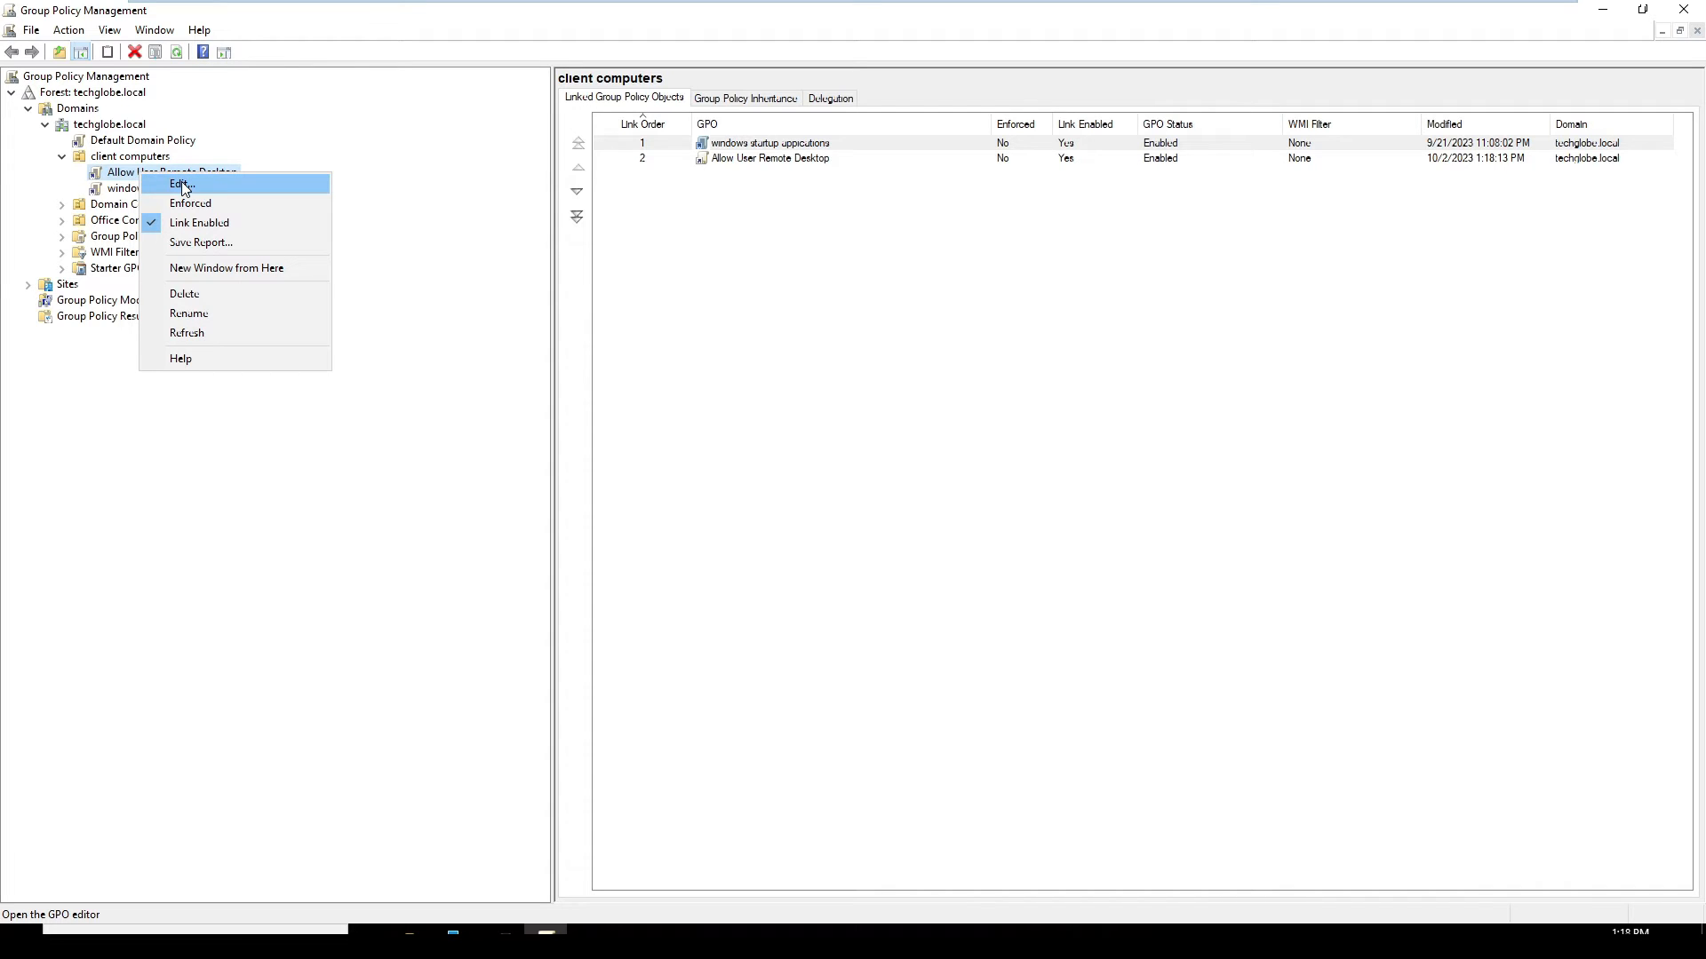
click(182, 184)
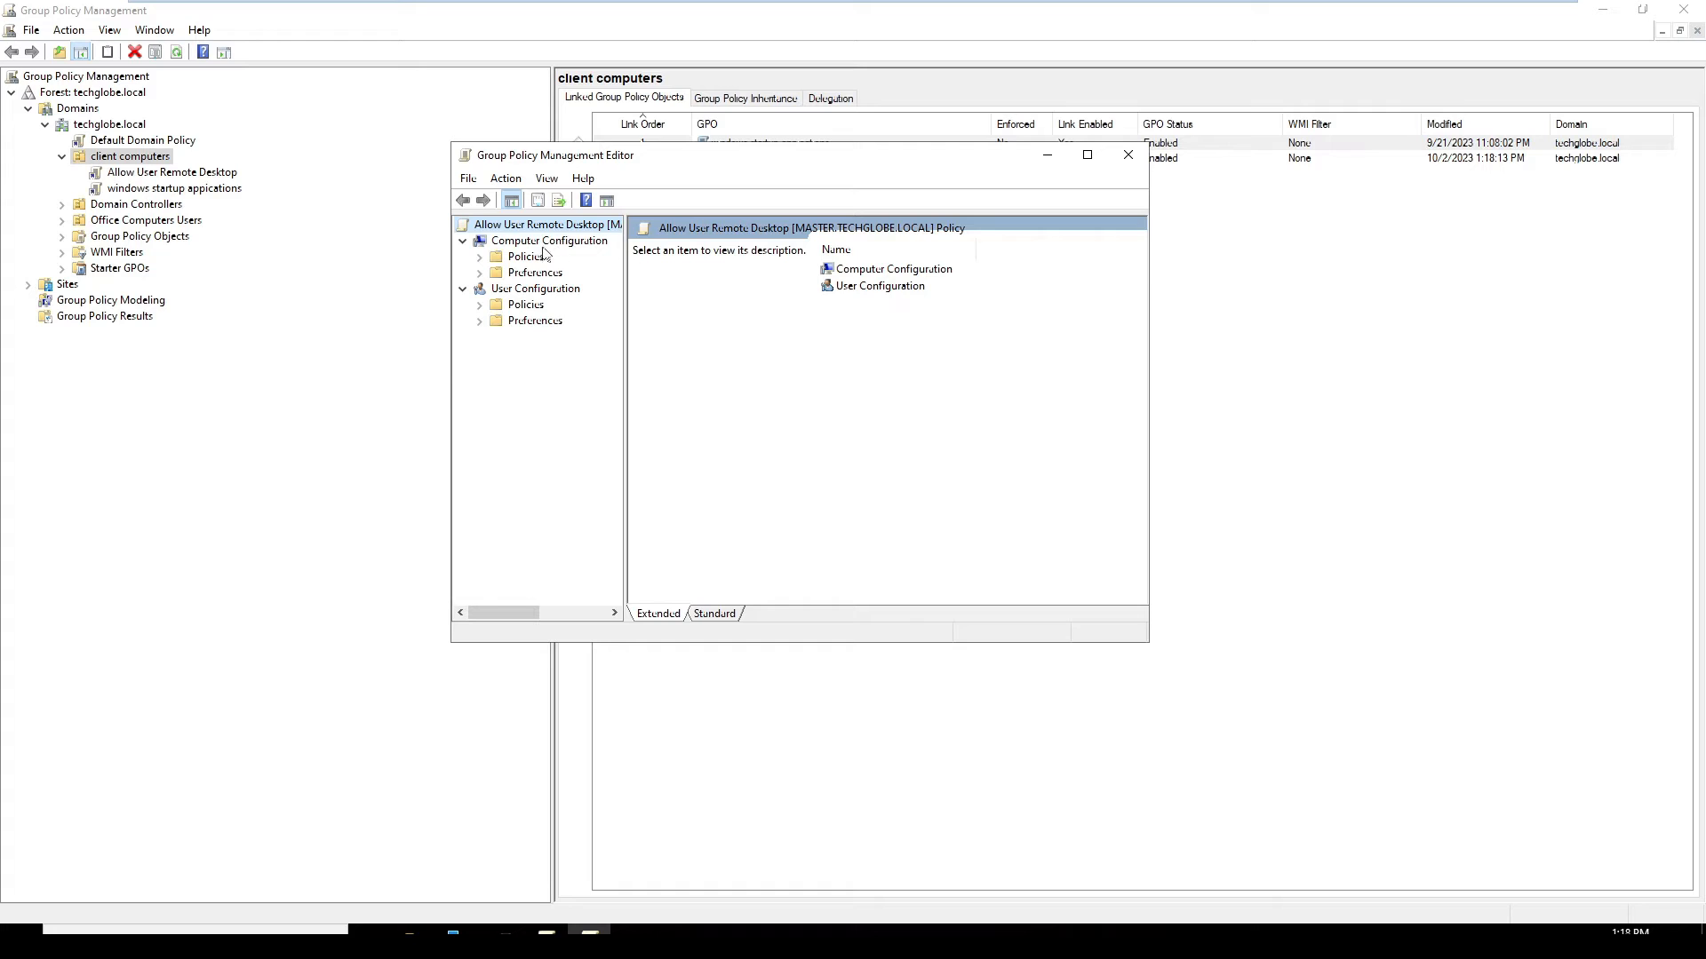
click(480, 258)
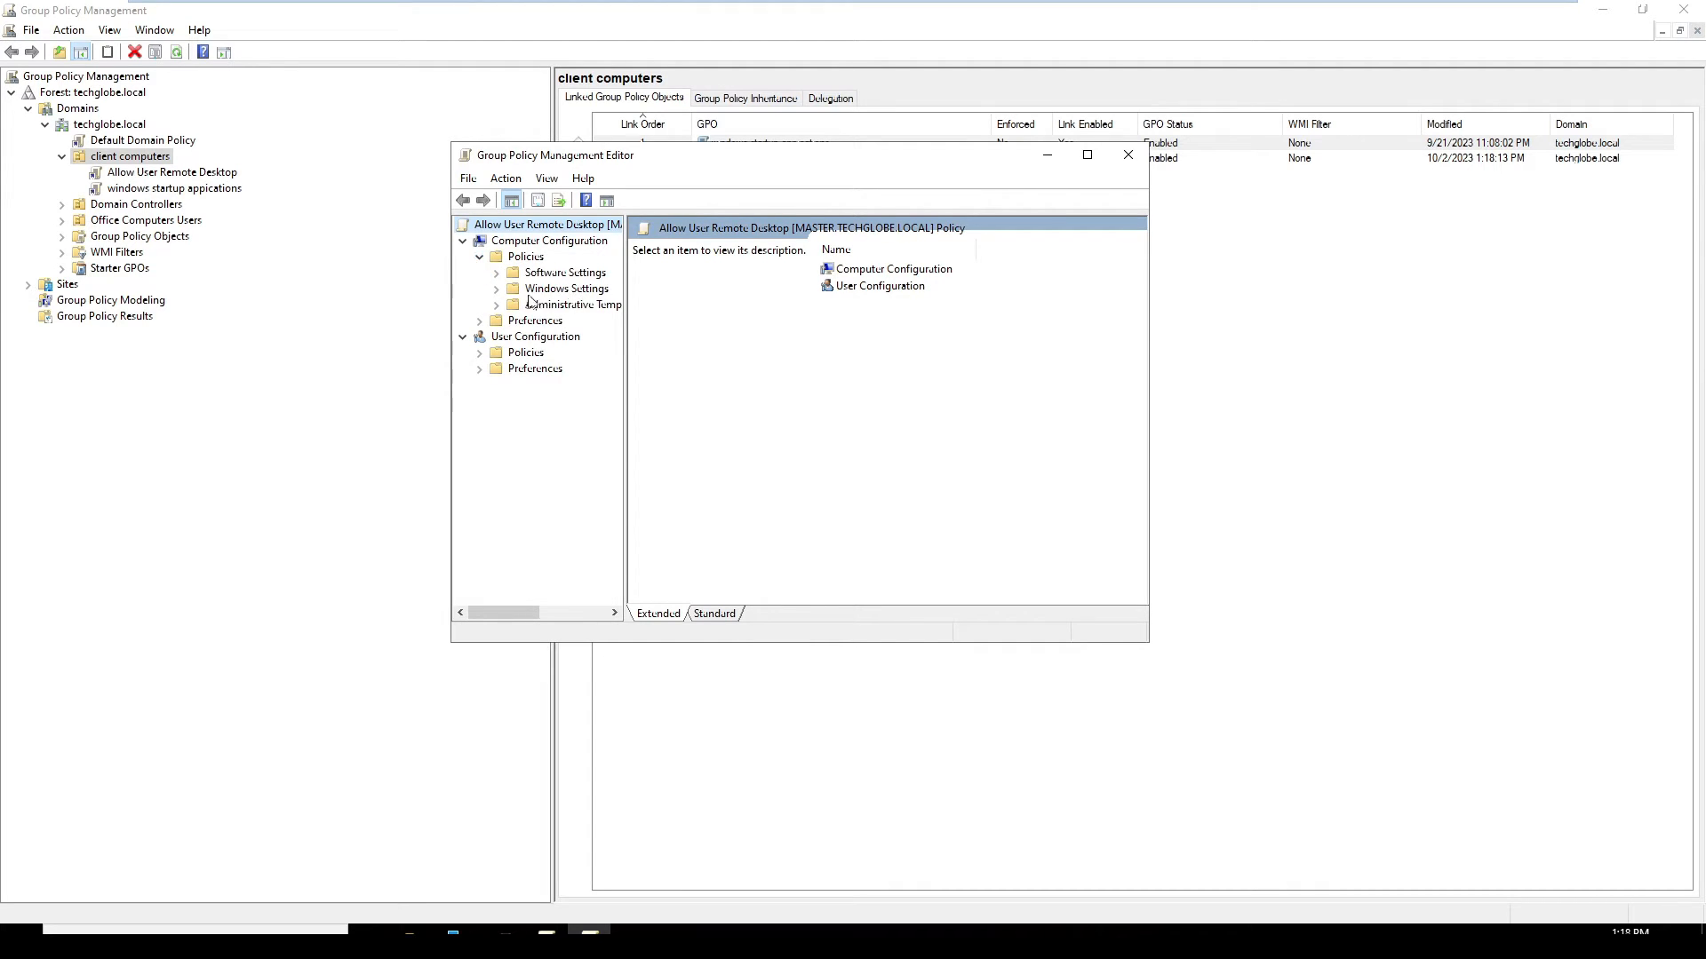
click(496, 289)
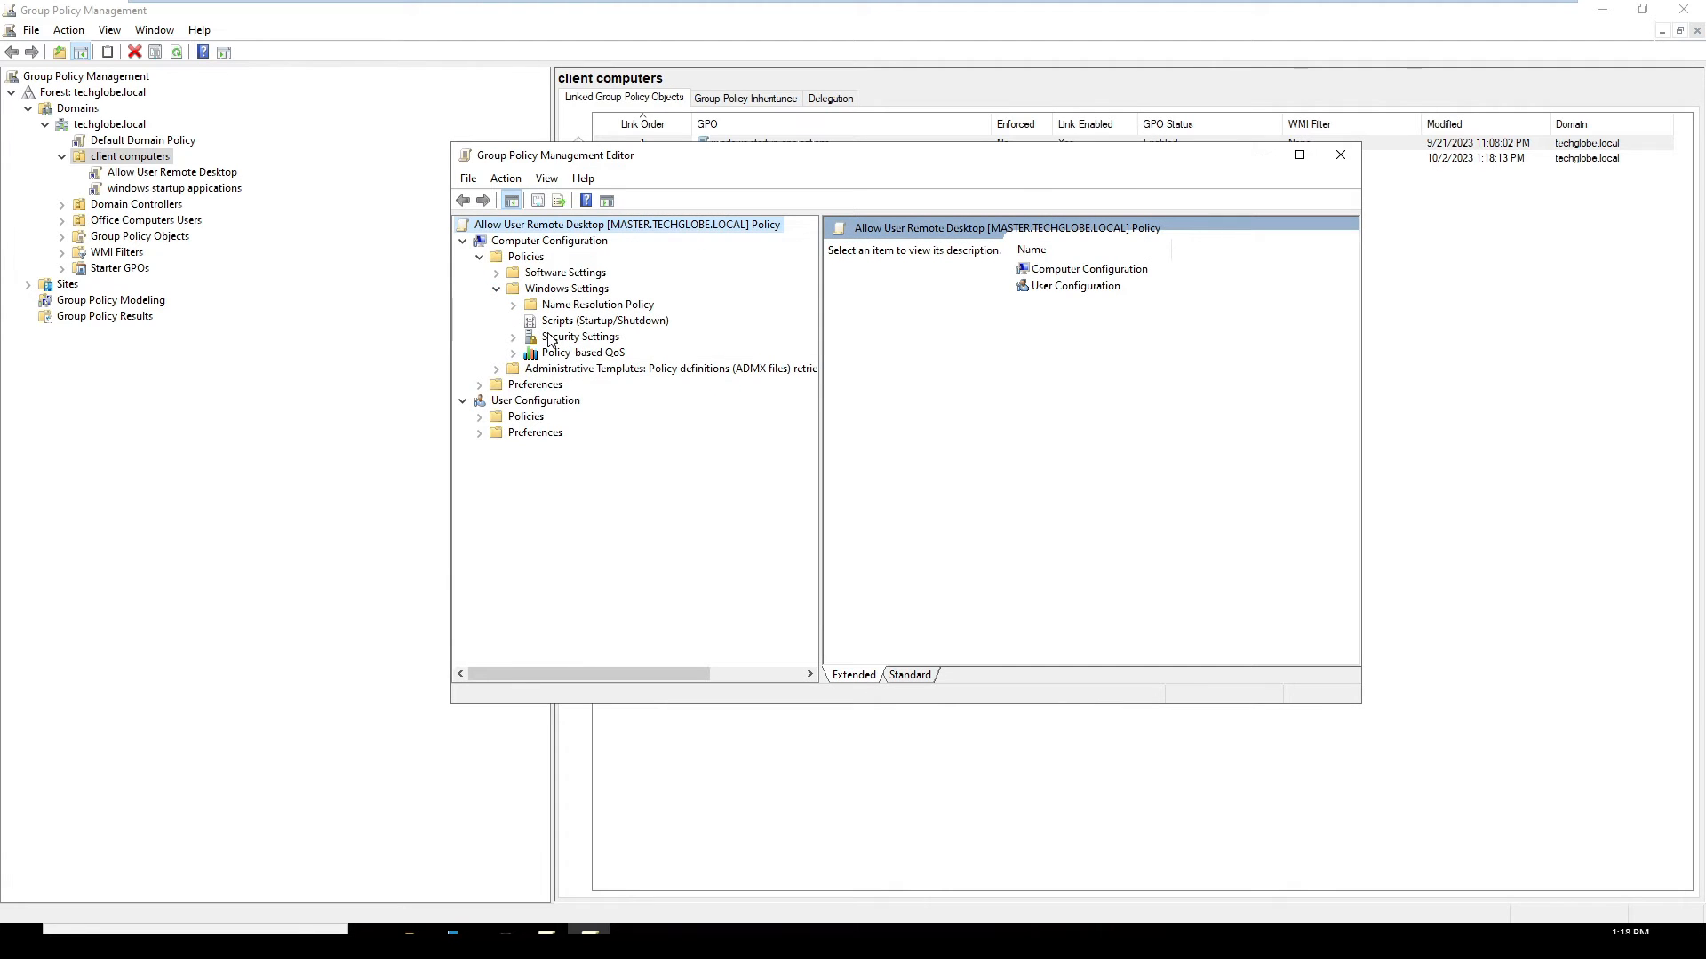
click(548, 339)
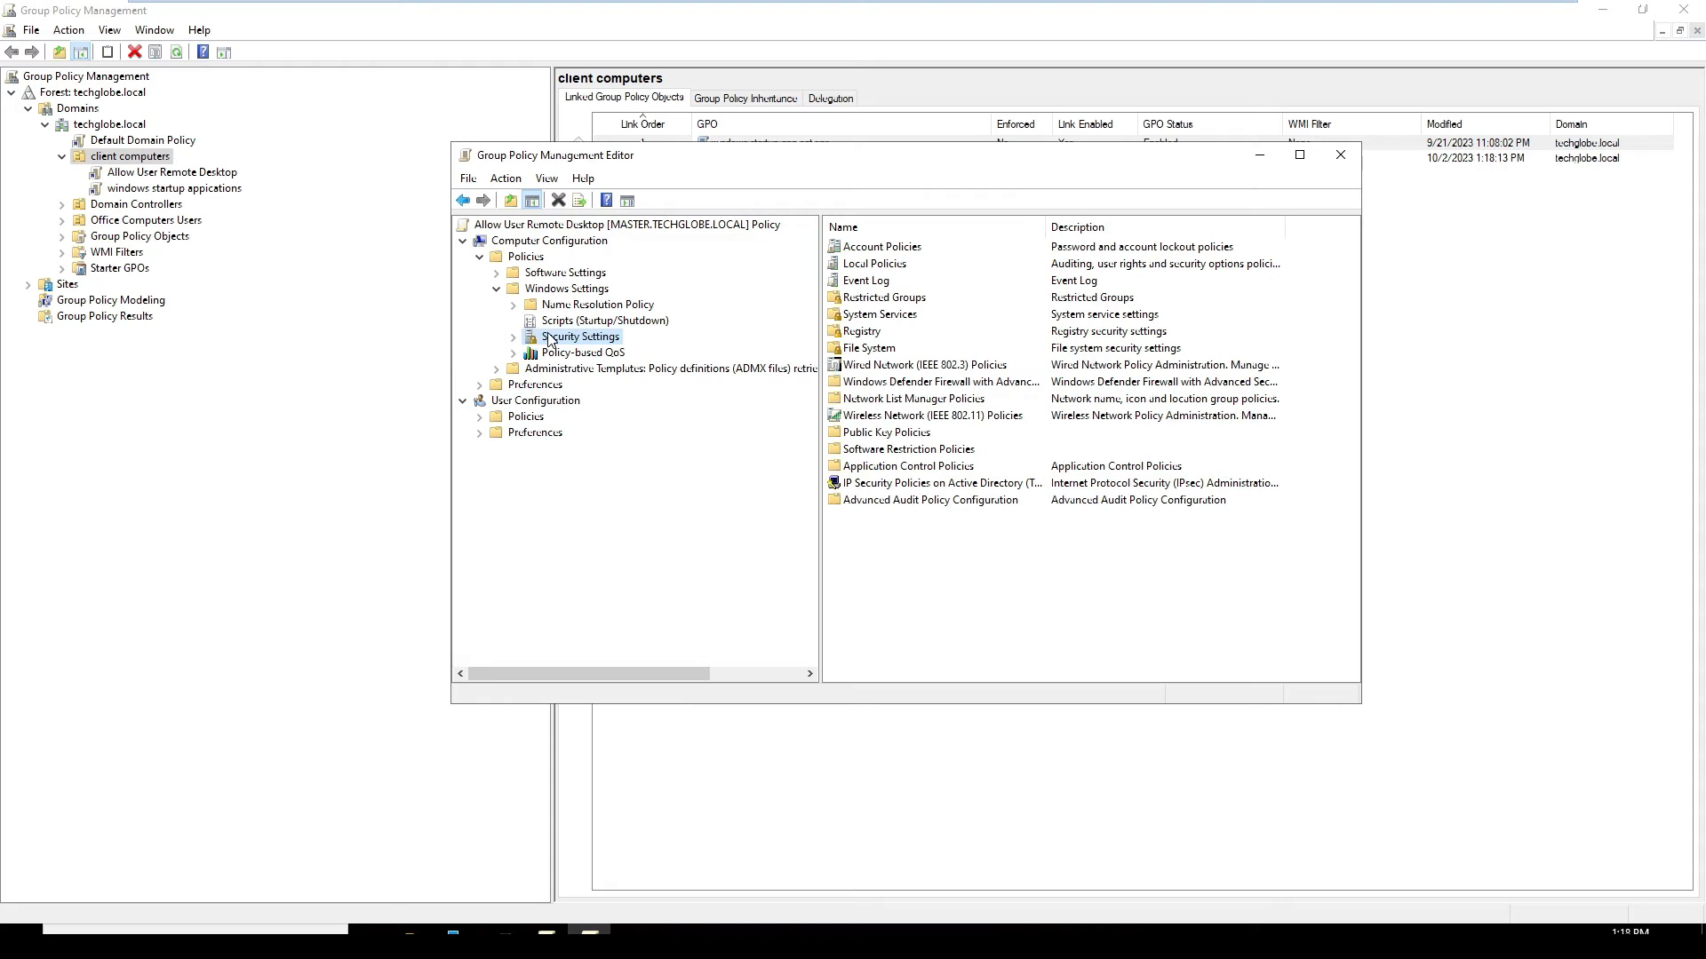
click(886, 302)
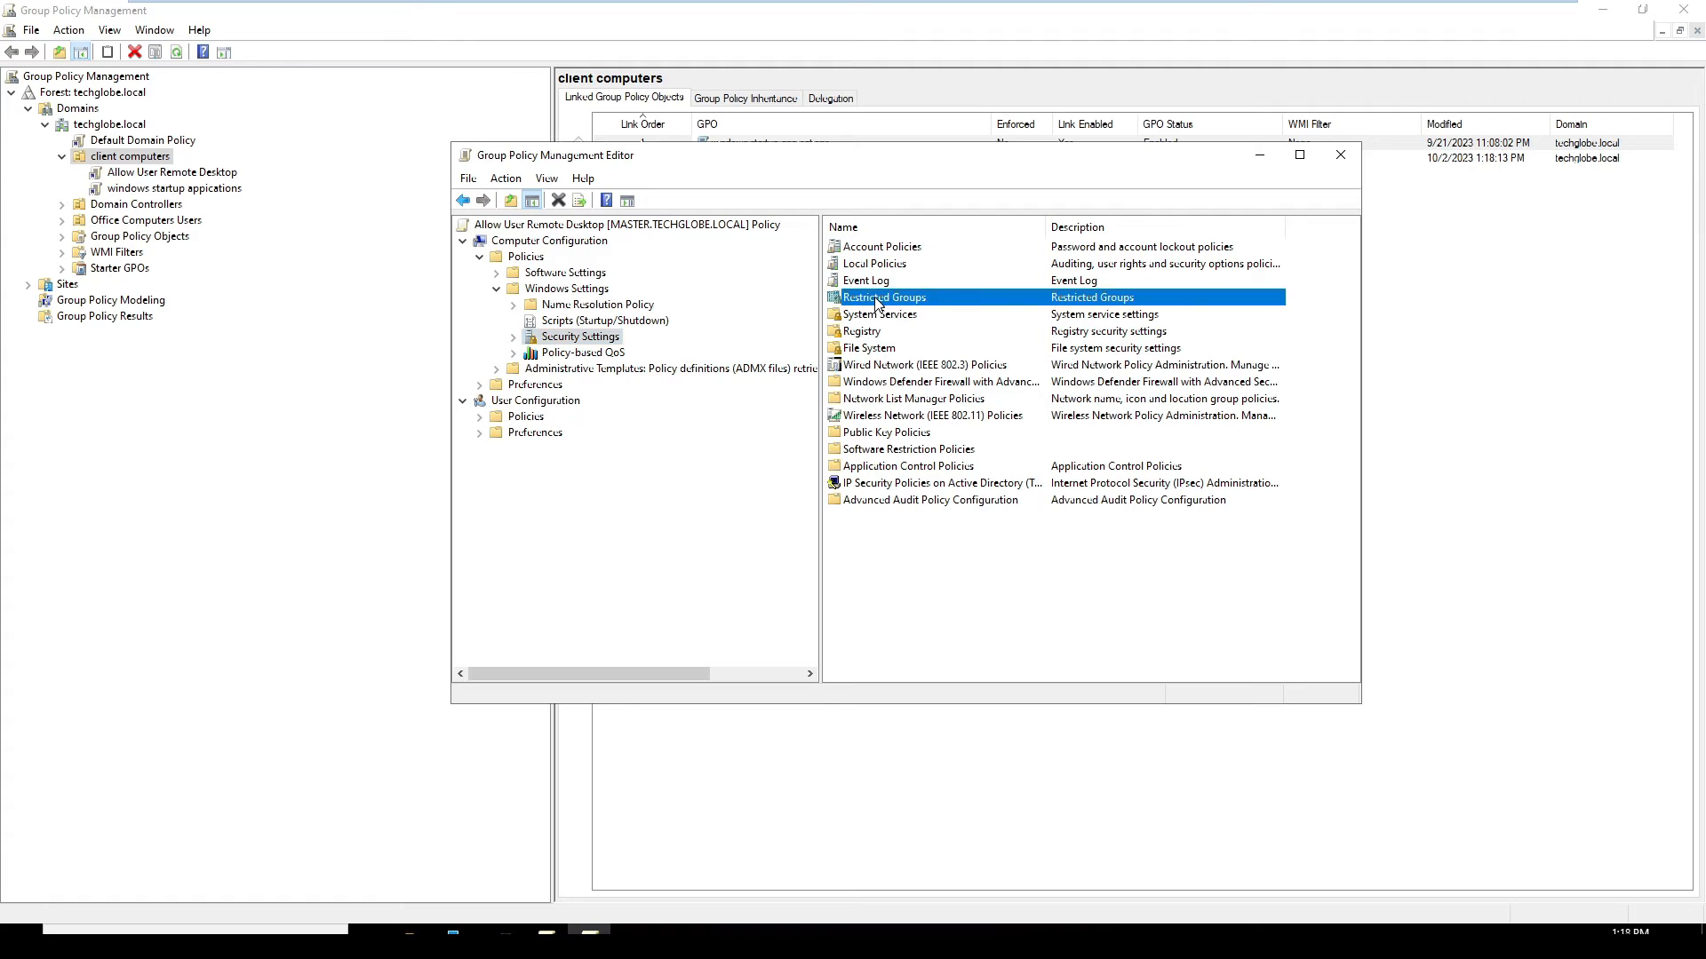
double_click(877, 303)
Add the domain group techglobe\Allow User Remote Desktop to Restricted Groups by finding it among the domain's groups.
right_click(898, 315)
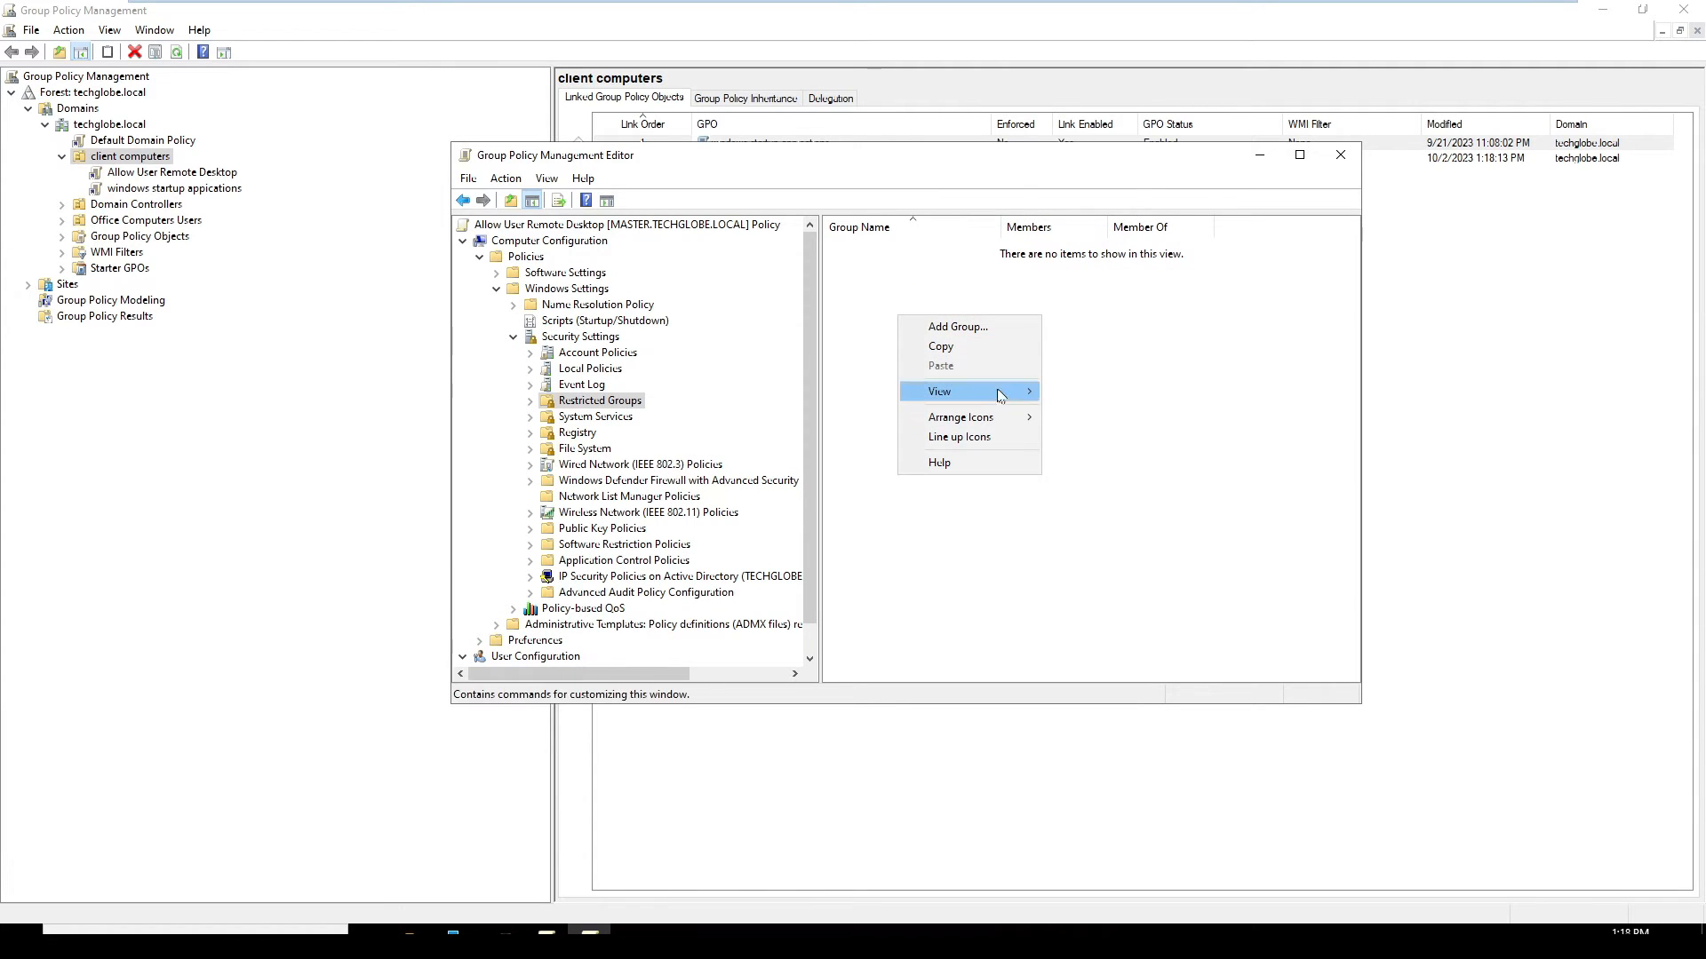
click(963, 327)
drag(899, 377, 1077, 327)
click(1204, 368)
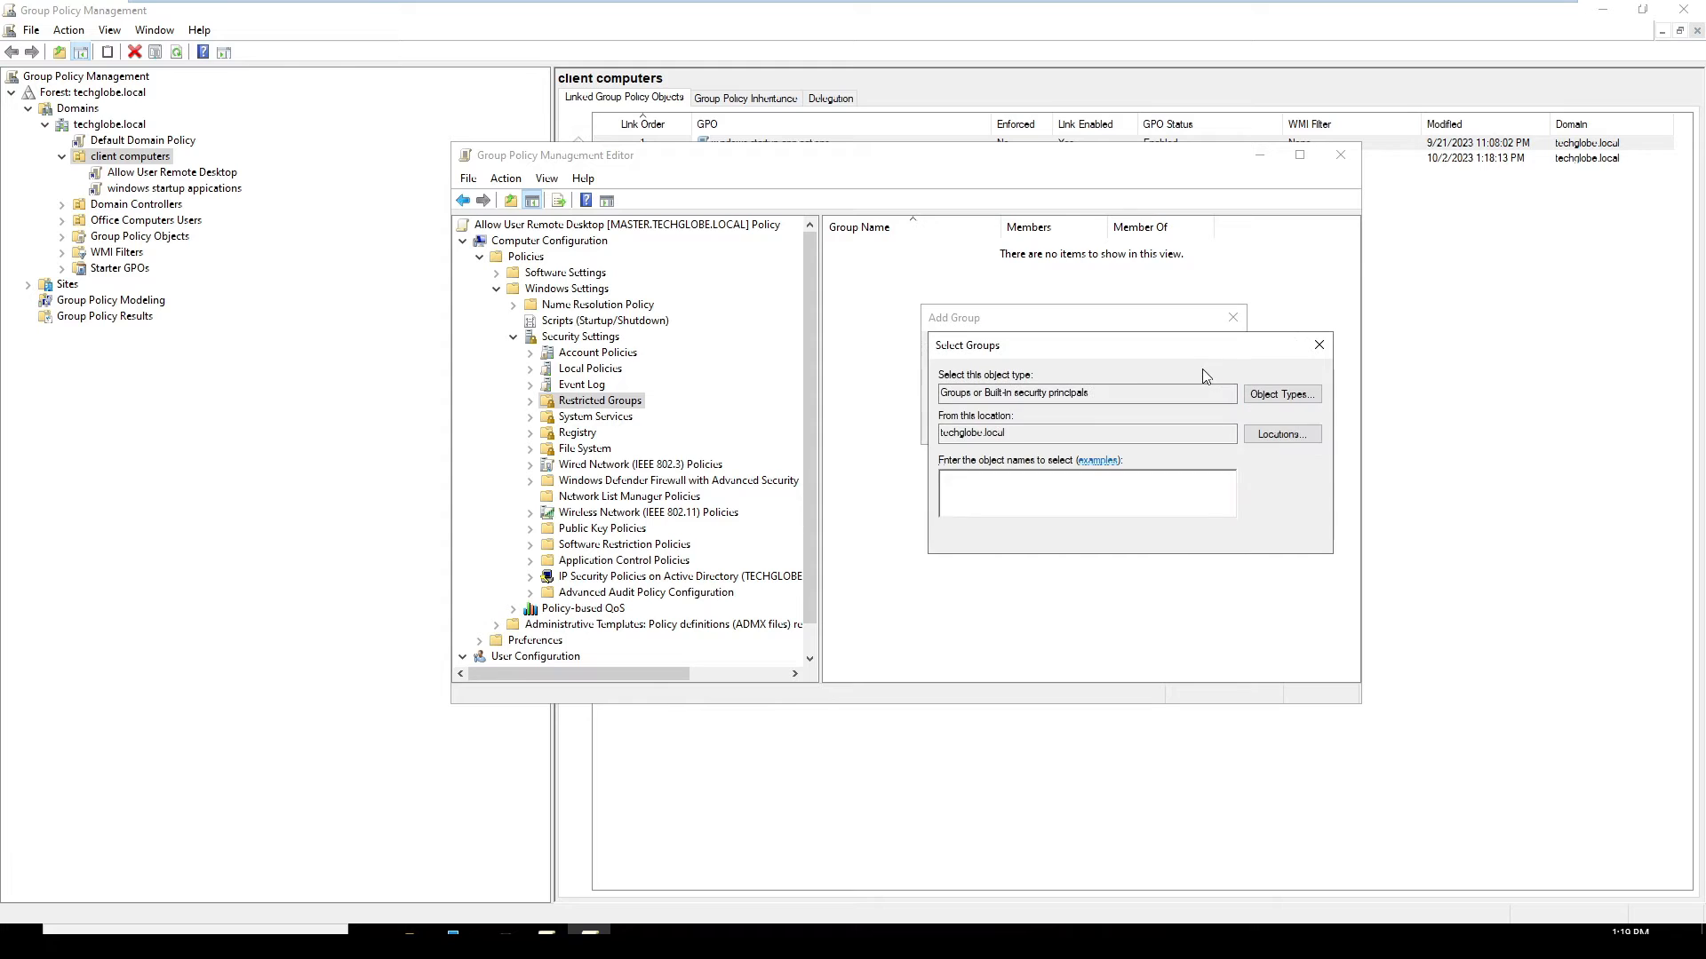
click(977, 537)
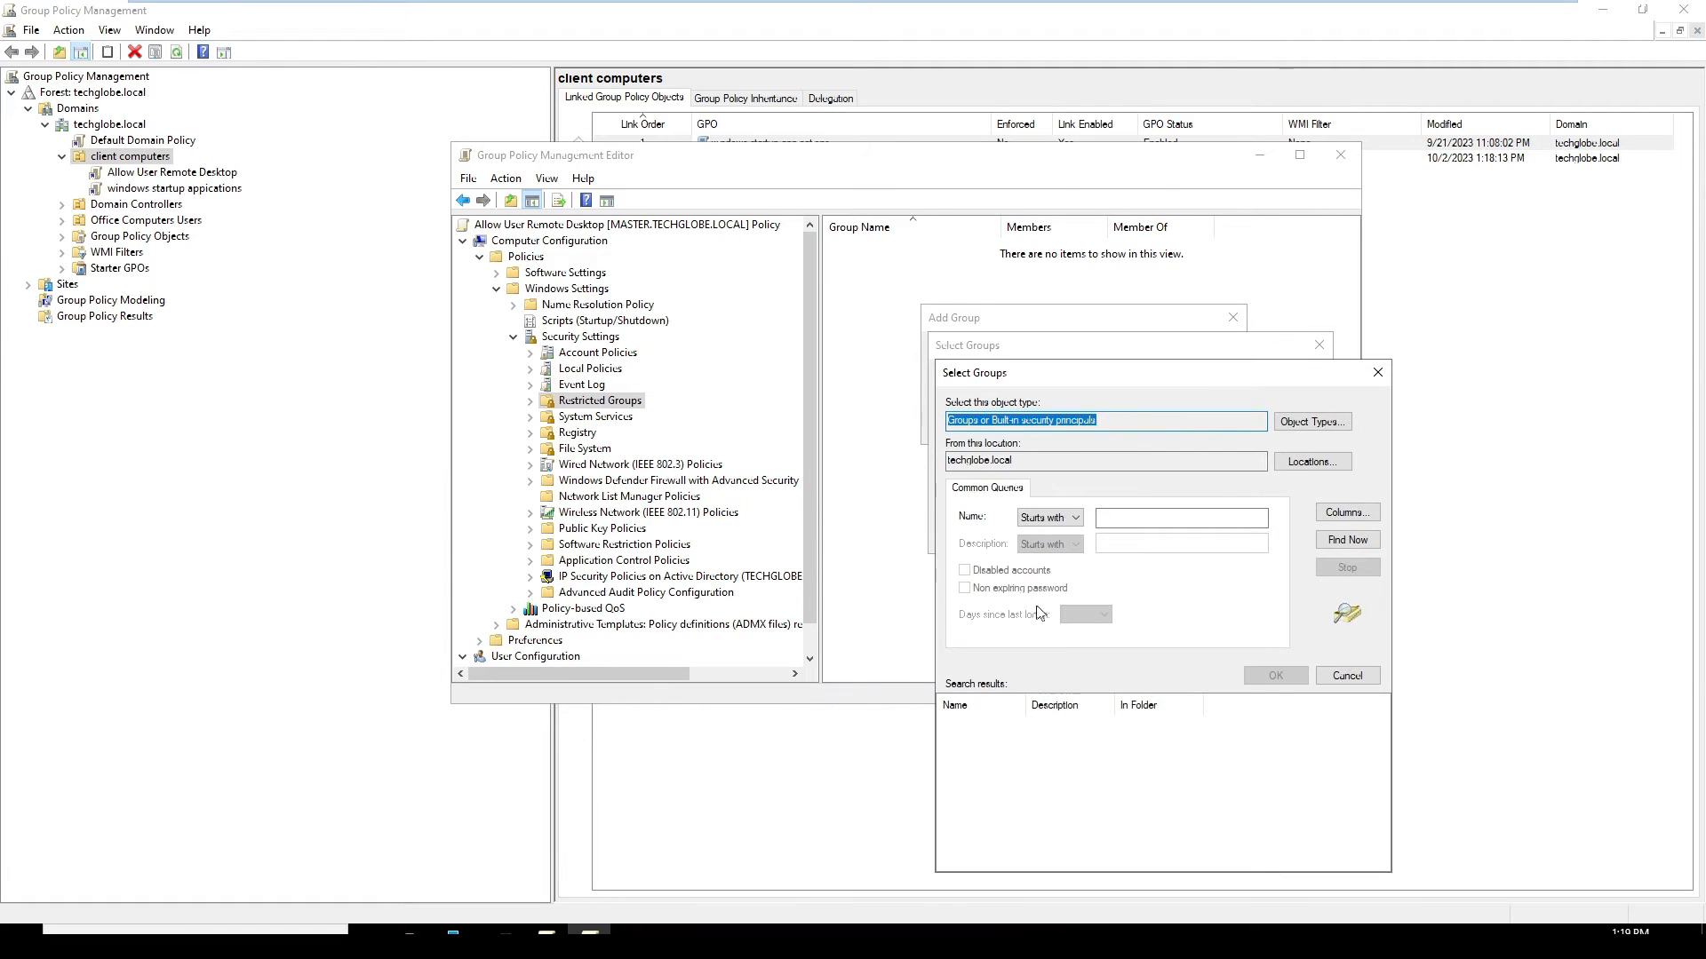
click(1343, 541)
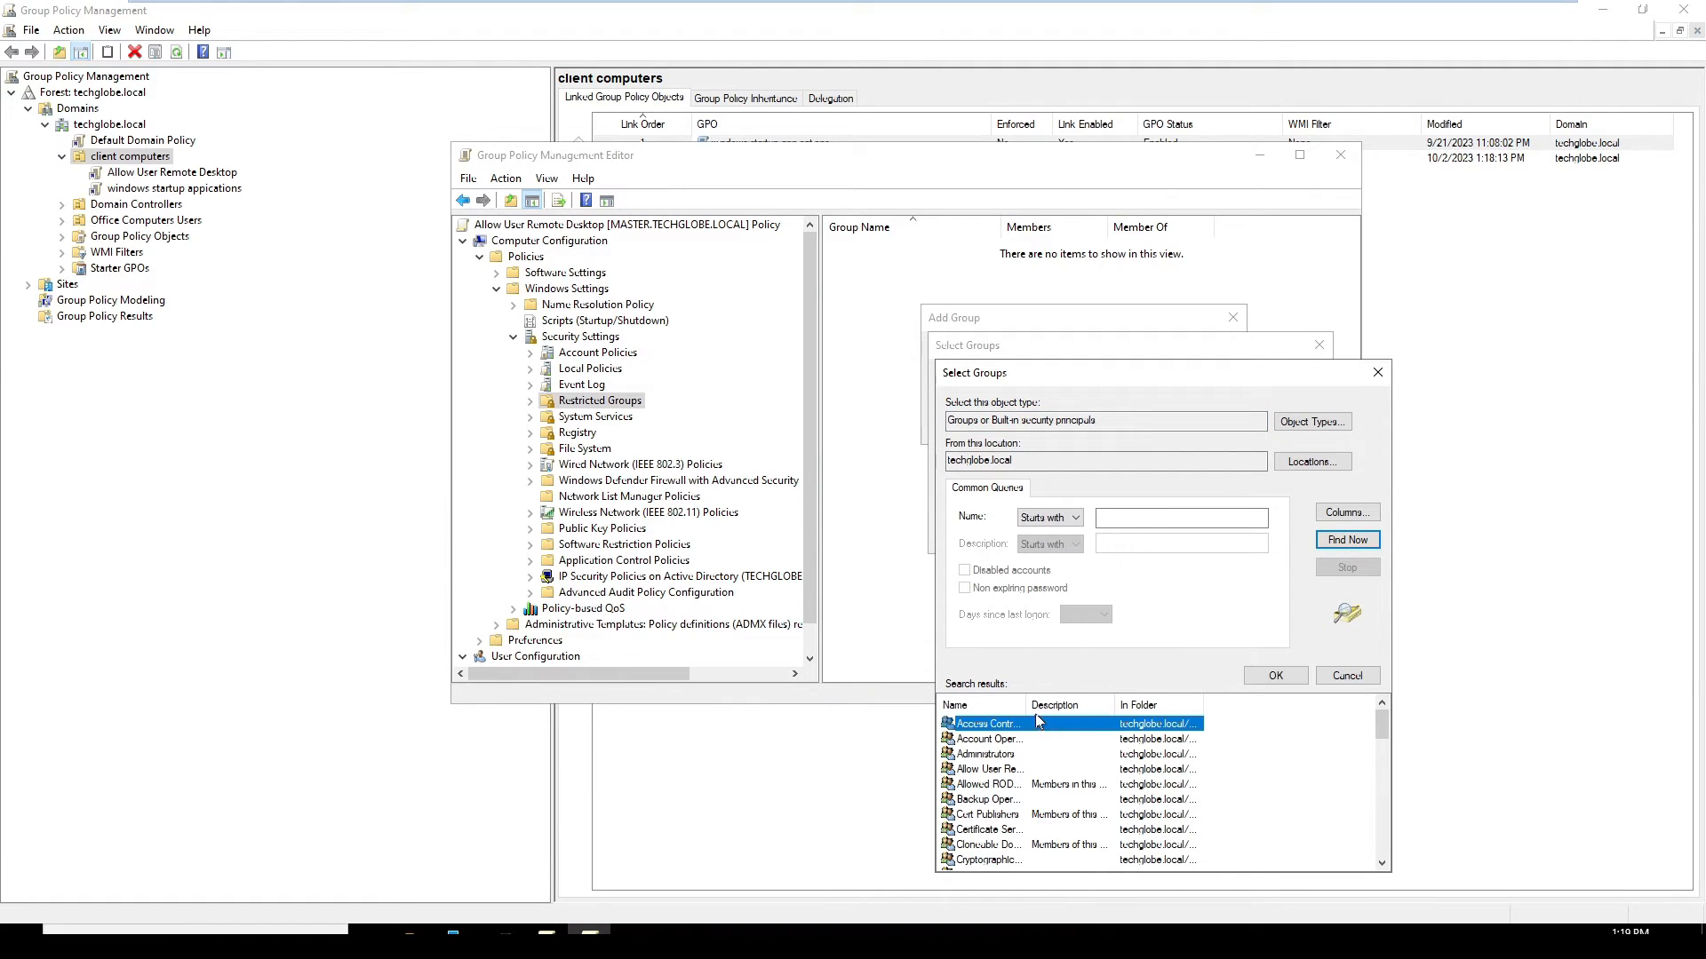
drag(1024, 706, 1162, 707)
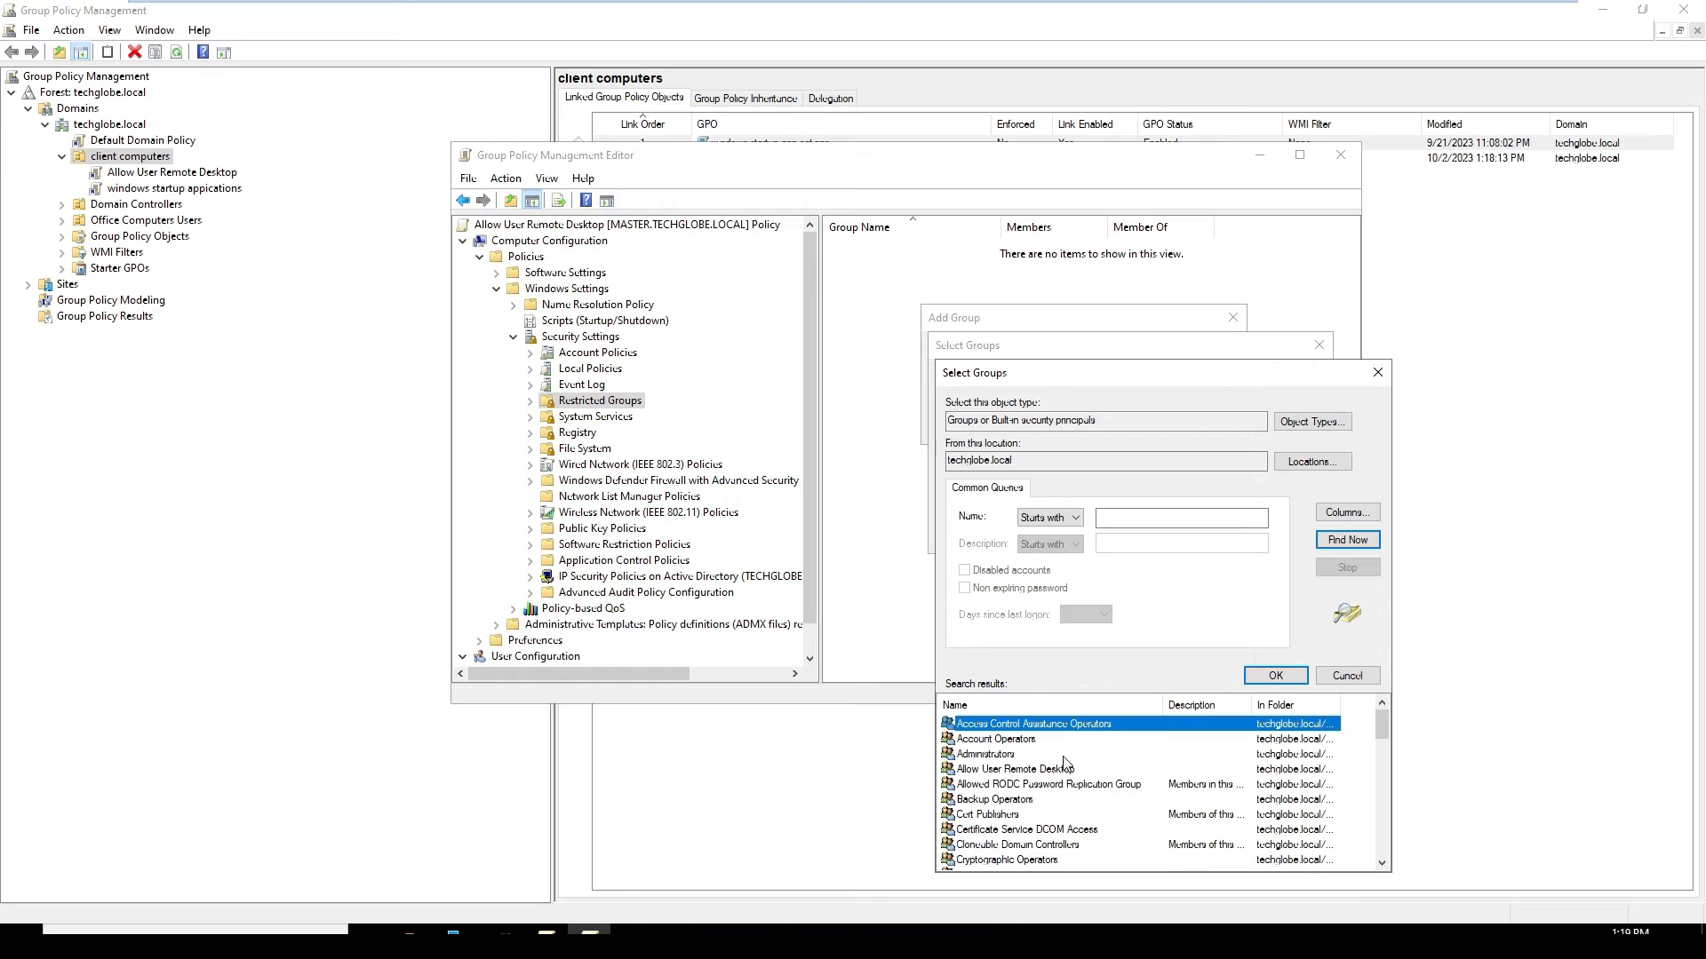
scroll(1067, 764, down, 8)
scroll(1067, 764, up, 8)
click(1035, 769)
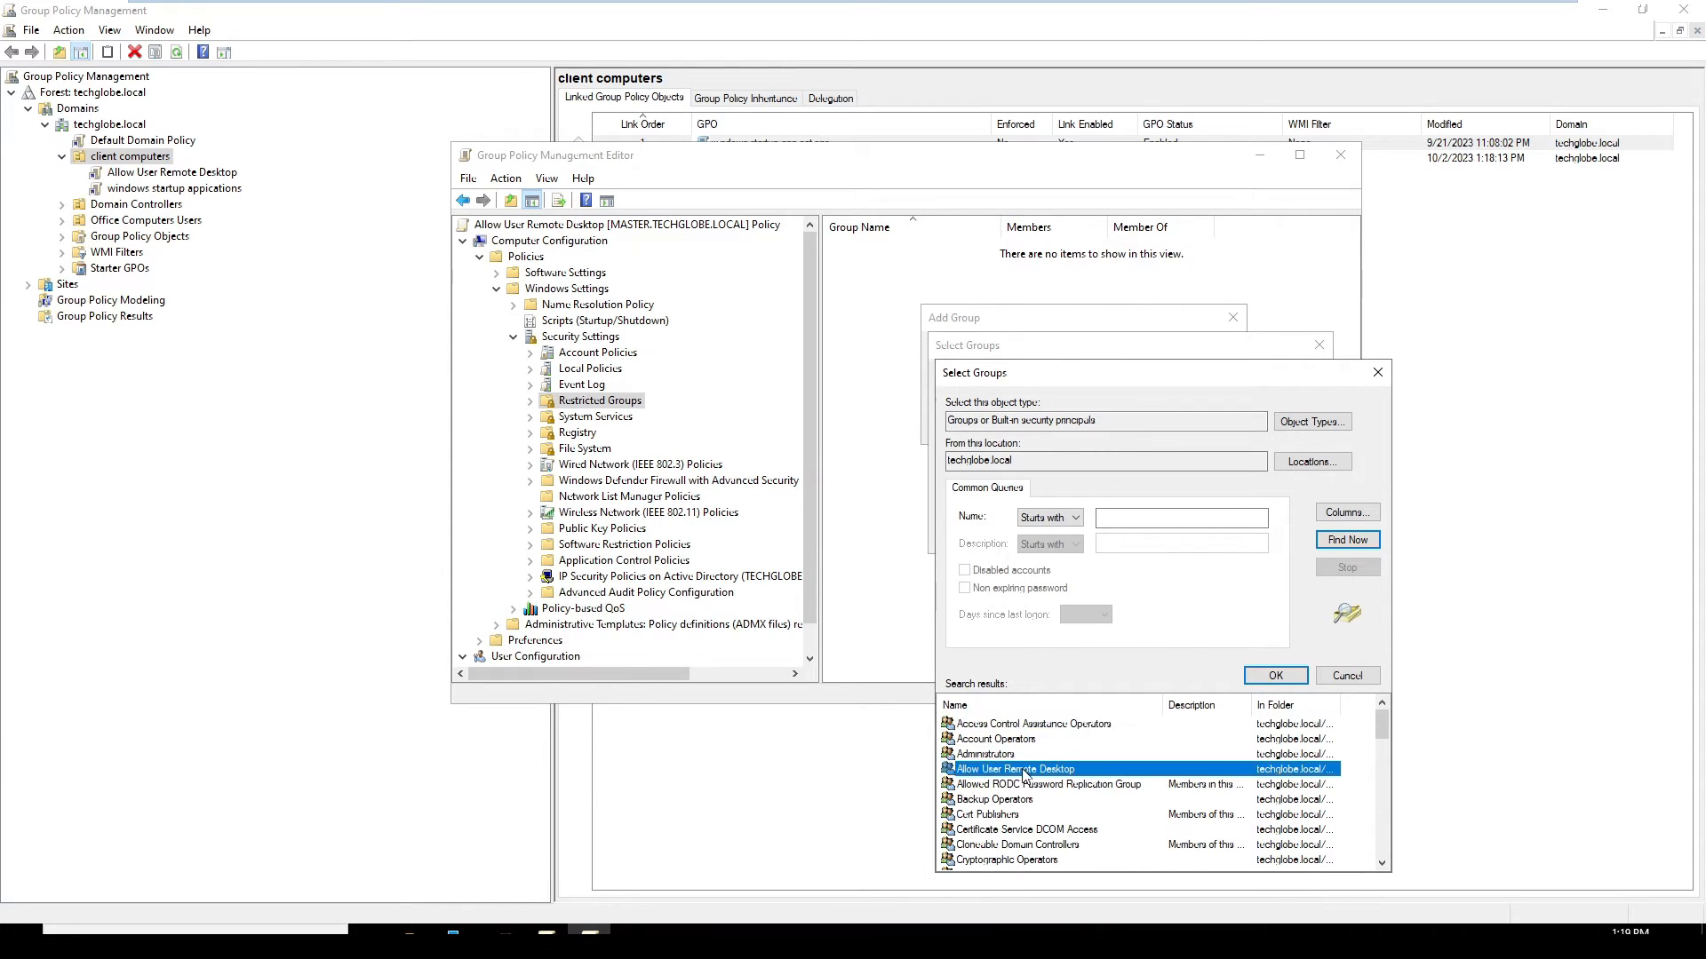
click(1274, 678)
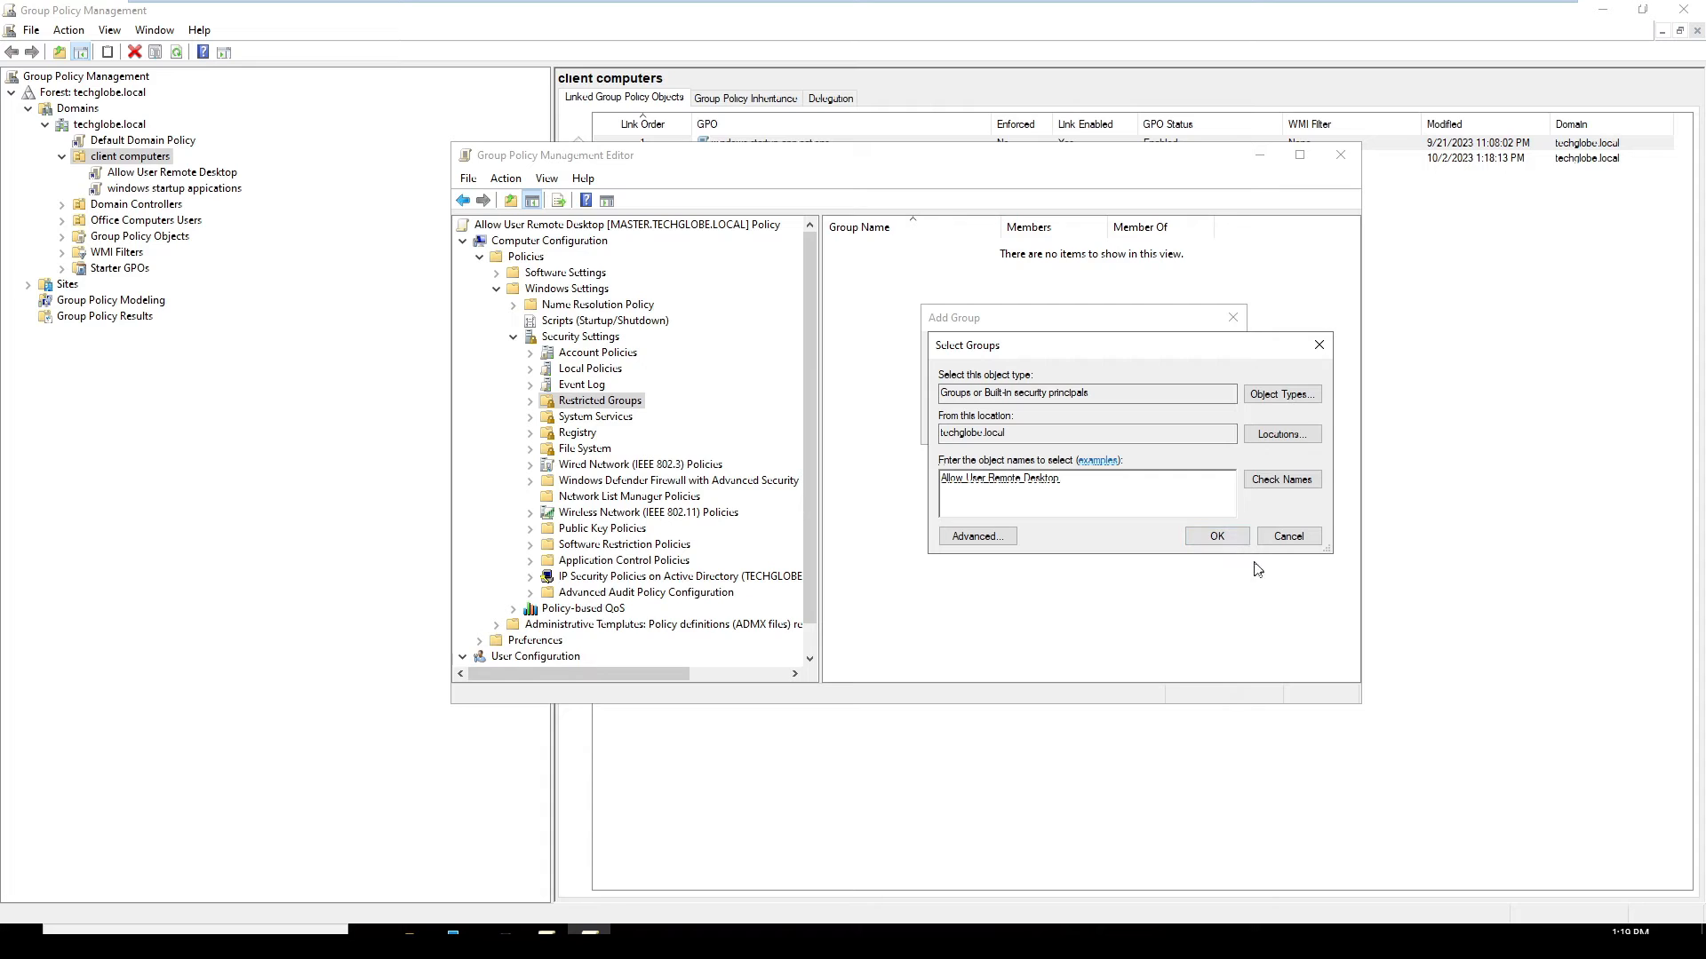
click(1217, 536)
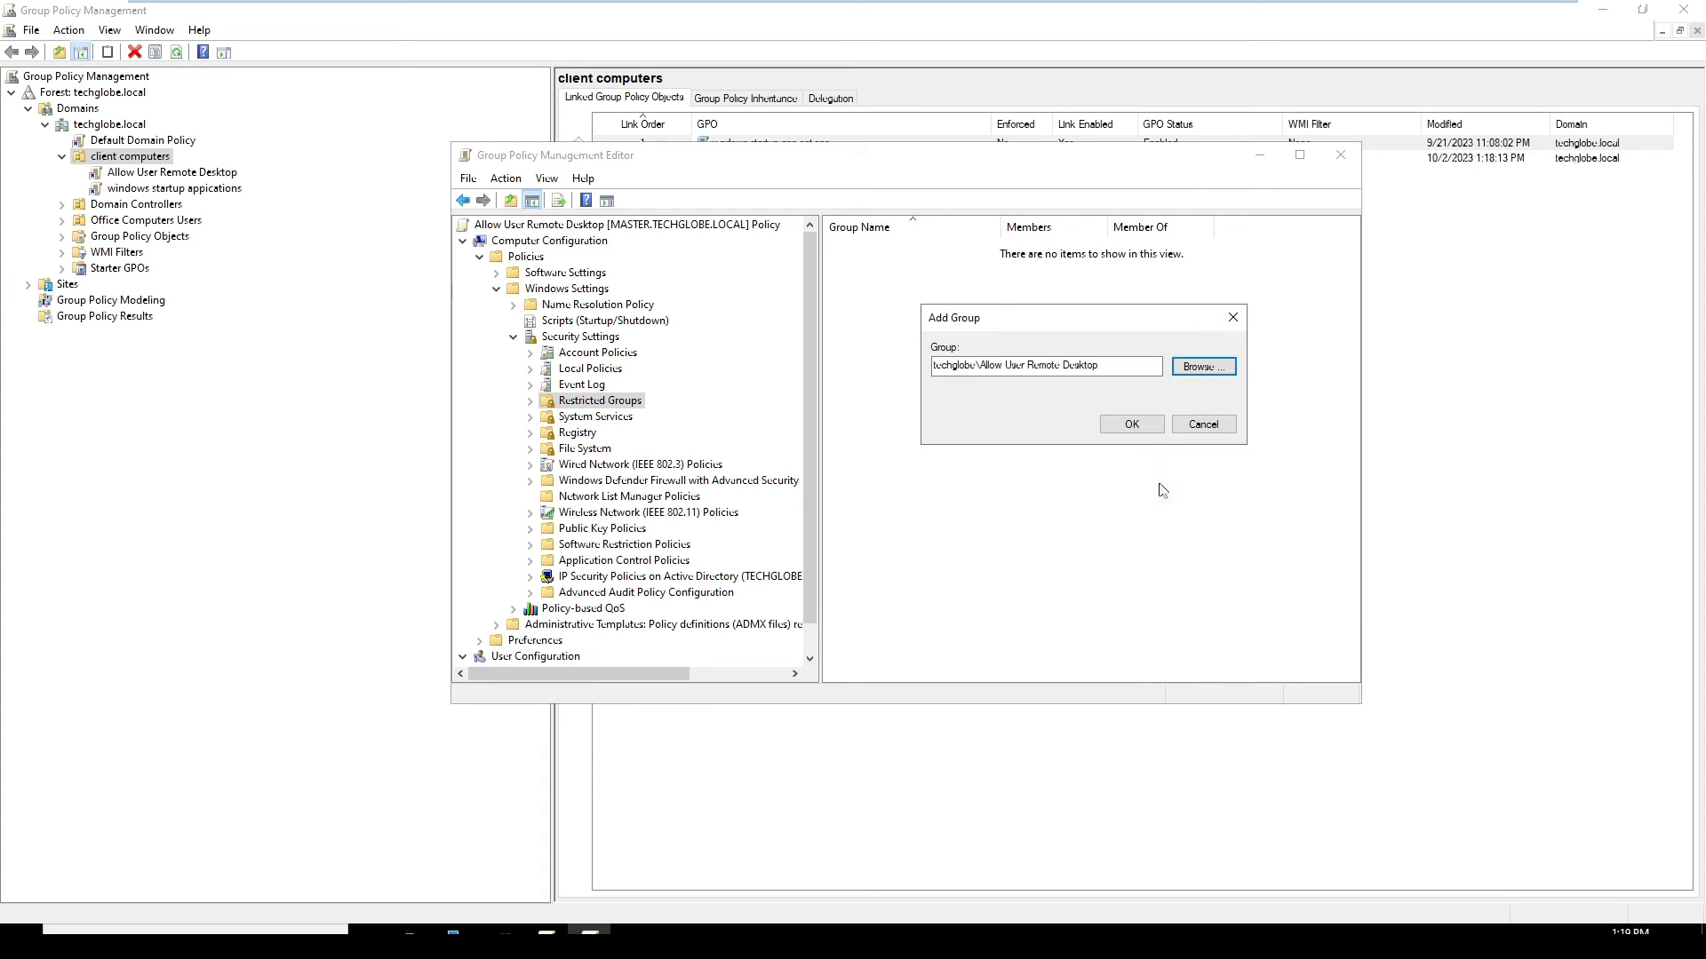
click(1132, 425)
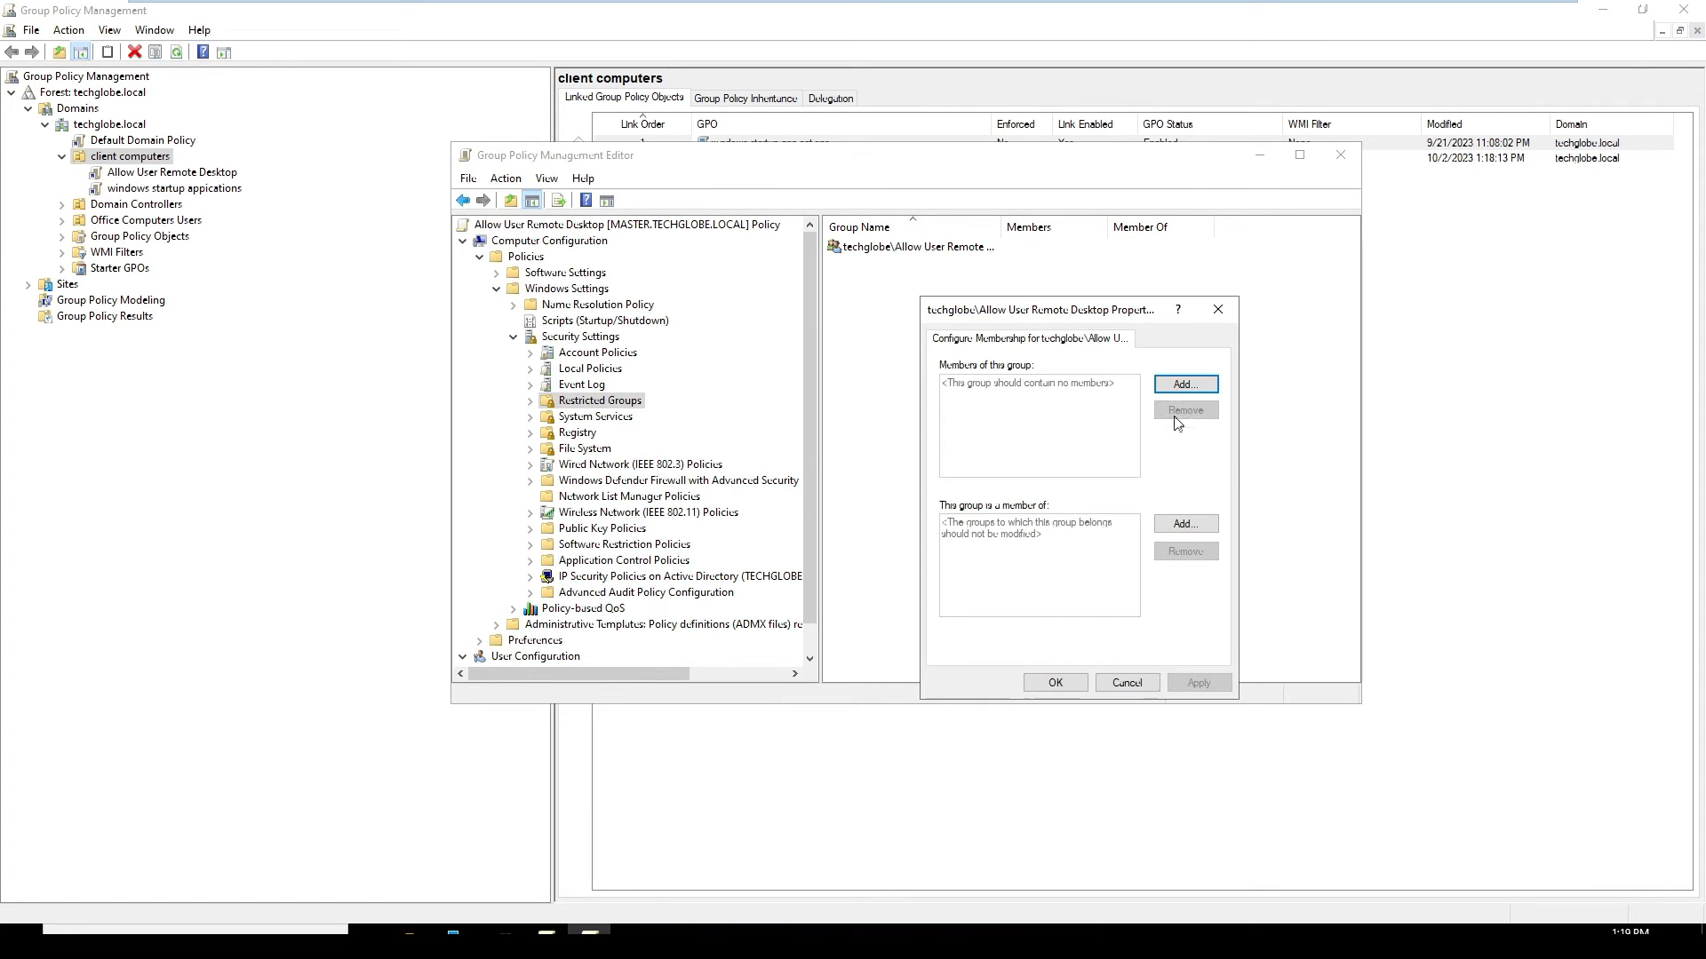
Make the restricted Allow User Remote Desktop group a member of Remote Desktop Users, found among the domain's groups, and apply the membership.
drag(1057, 311, 1012, 308)
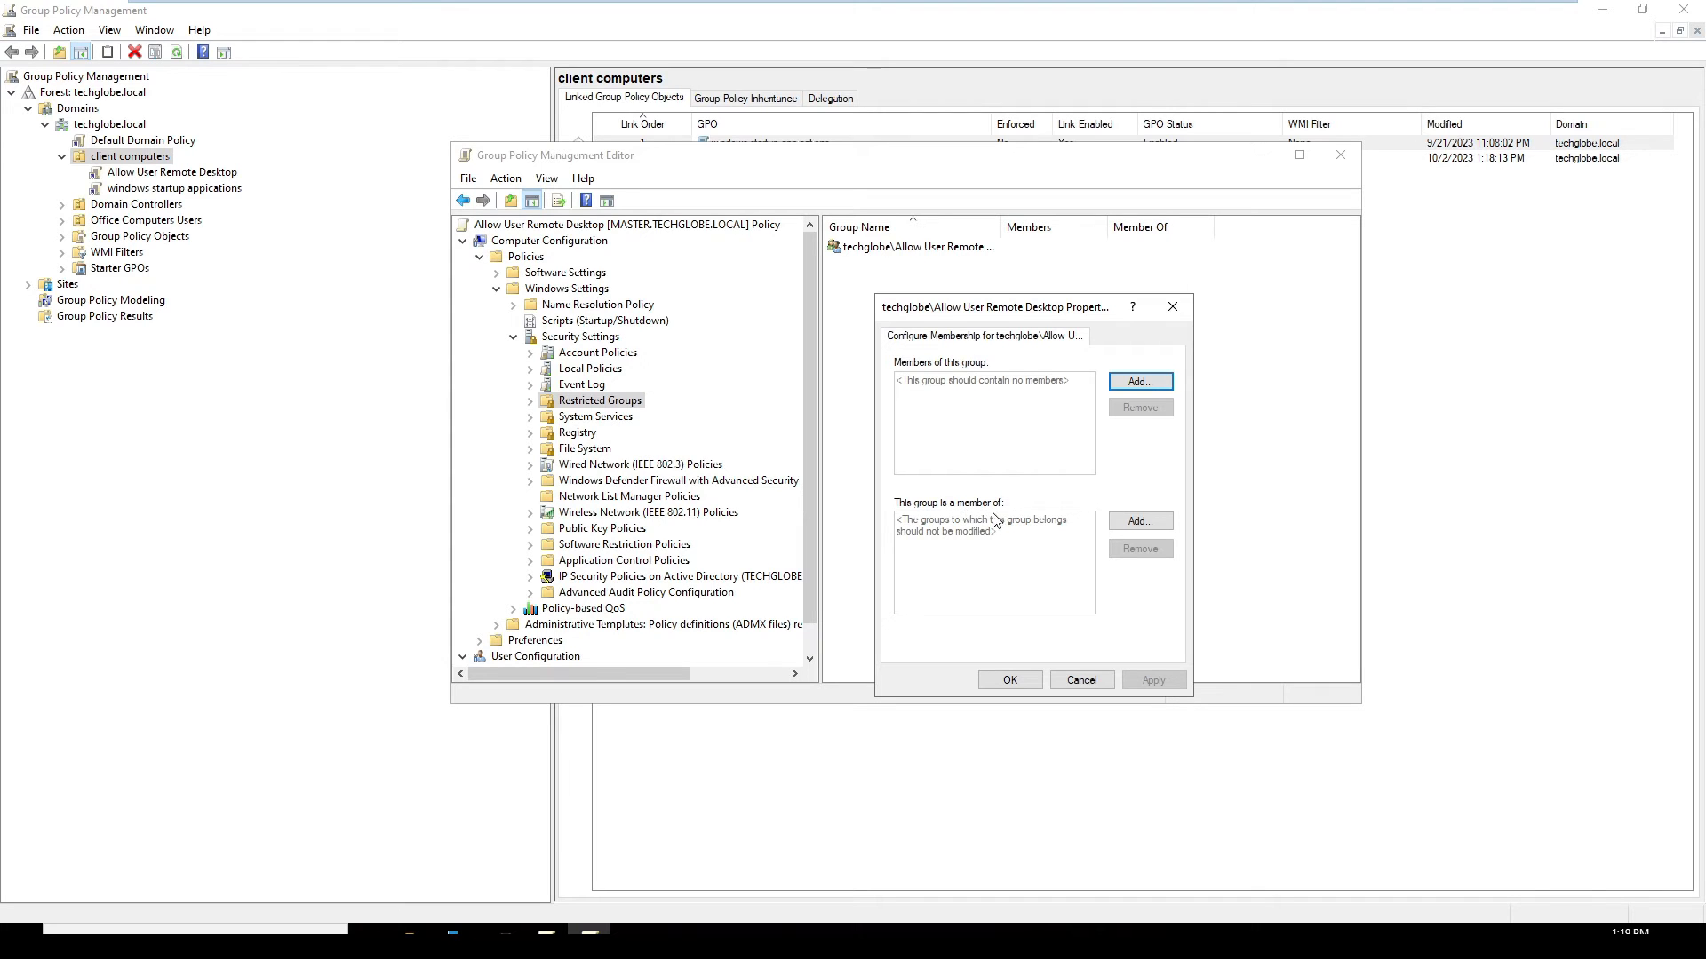
click(1140, 524)
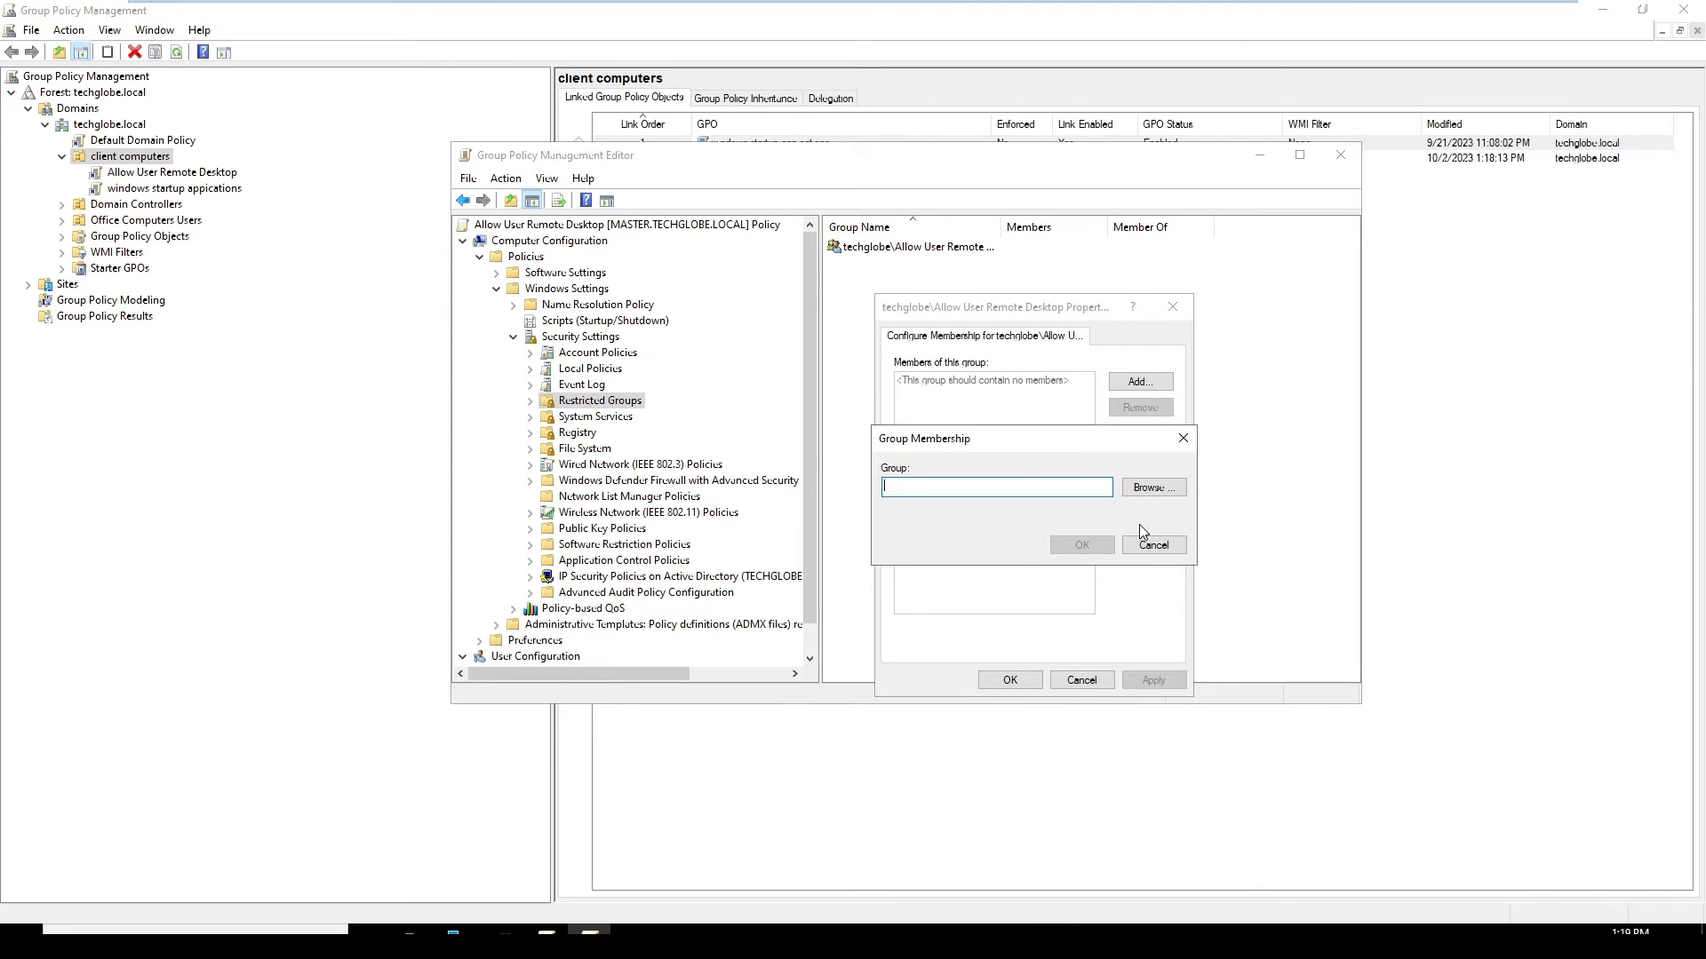
click(1143, 490)
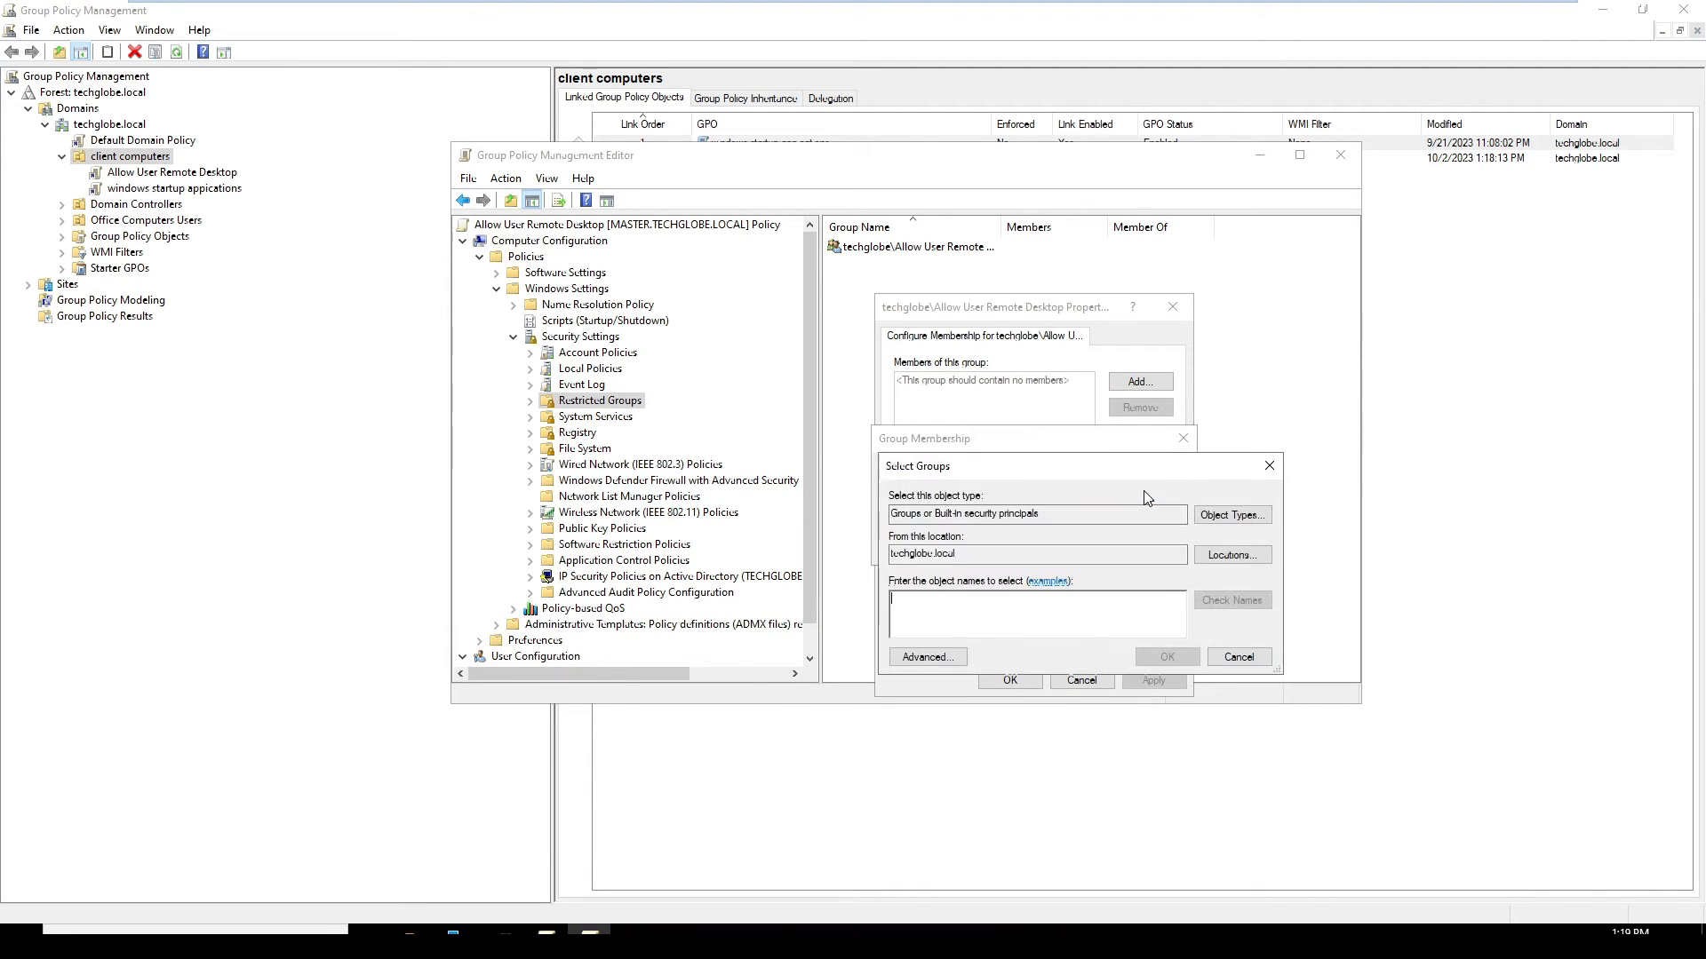
click(928, 657)
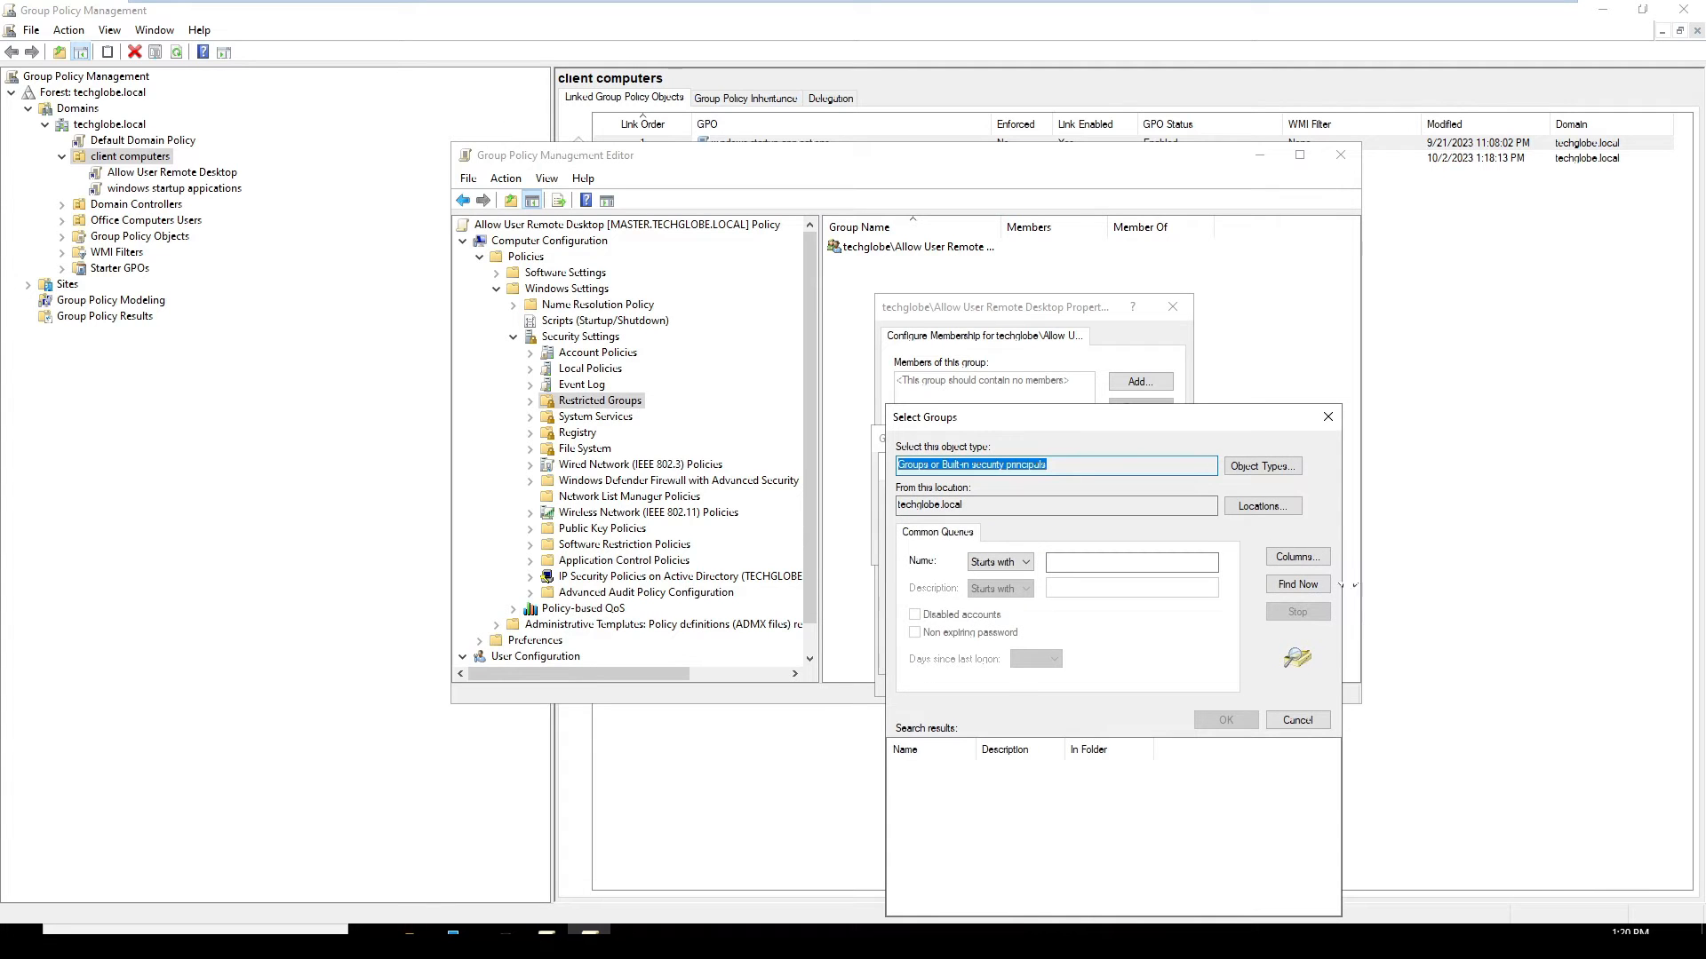
click(1297, 584)
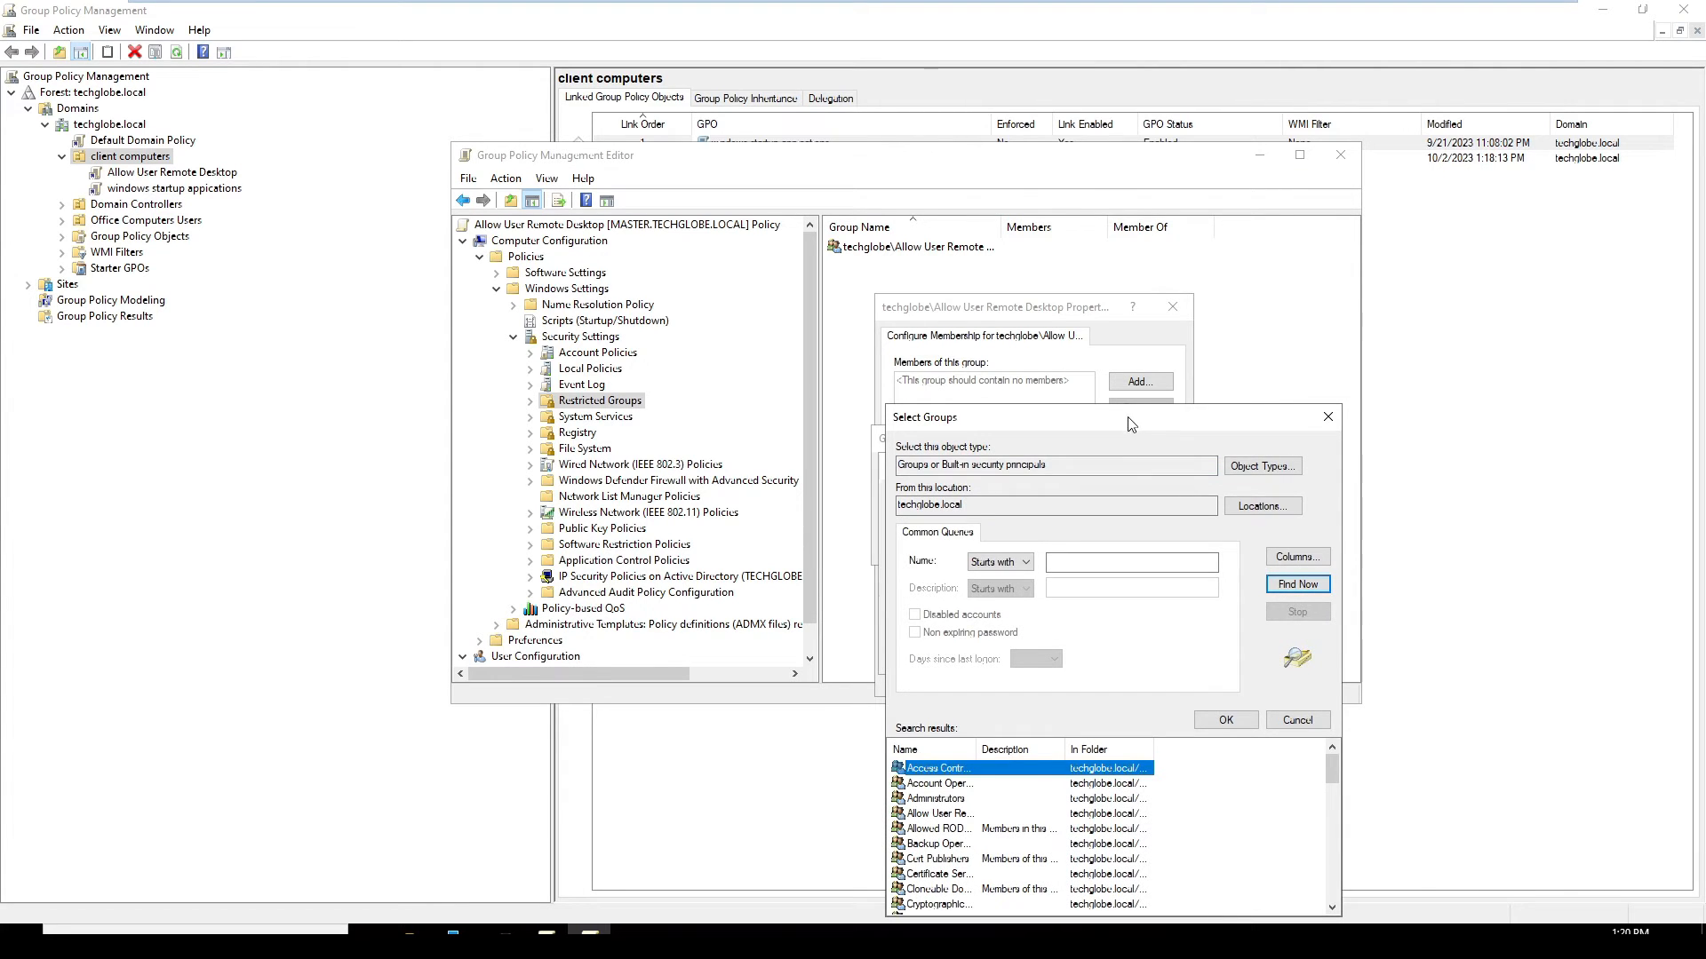
drag(1127, 418, 1105, 166)
scroll(945, 579, down, 8)
scroll(945, 579, down, 5)
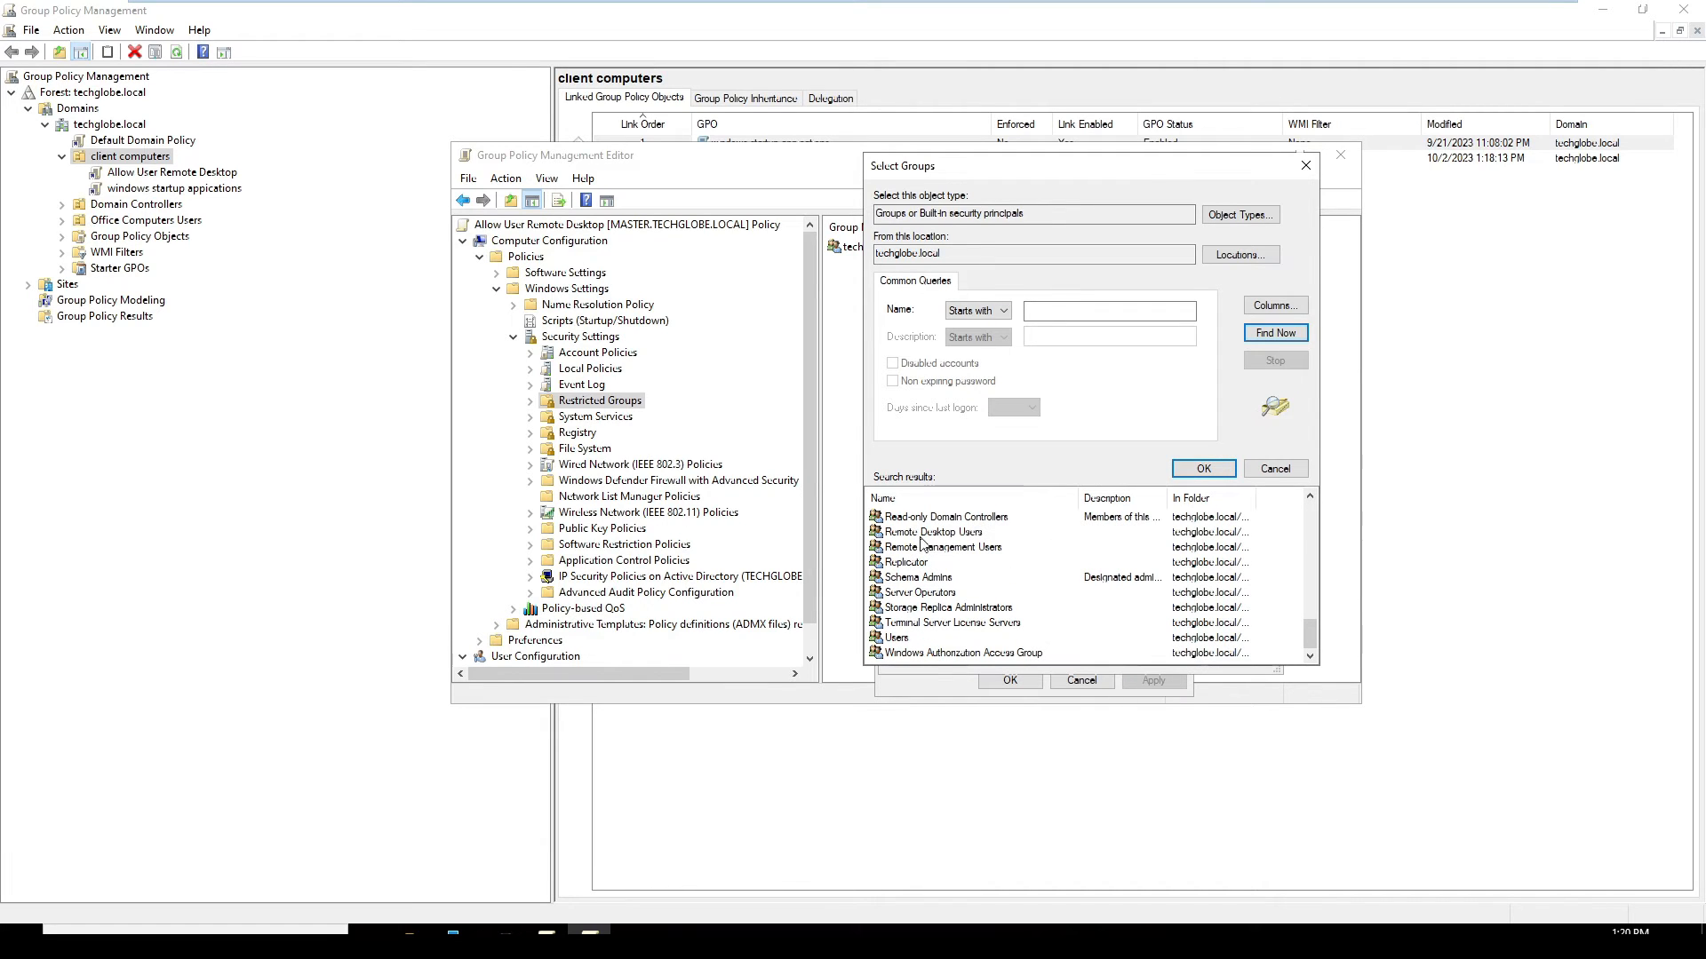
click(942, 533)
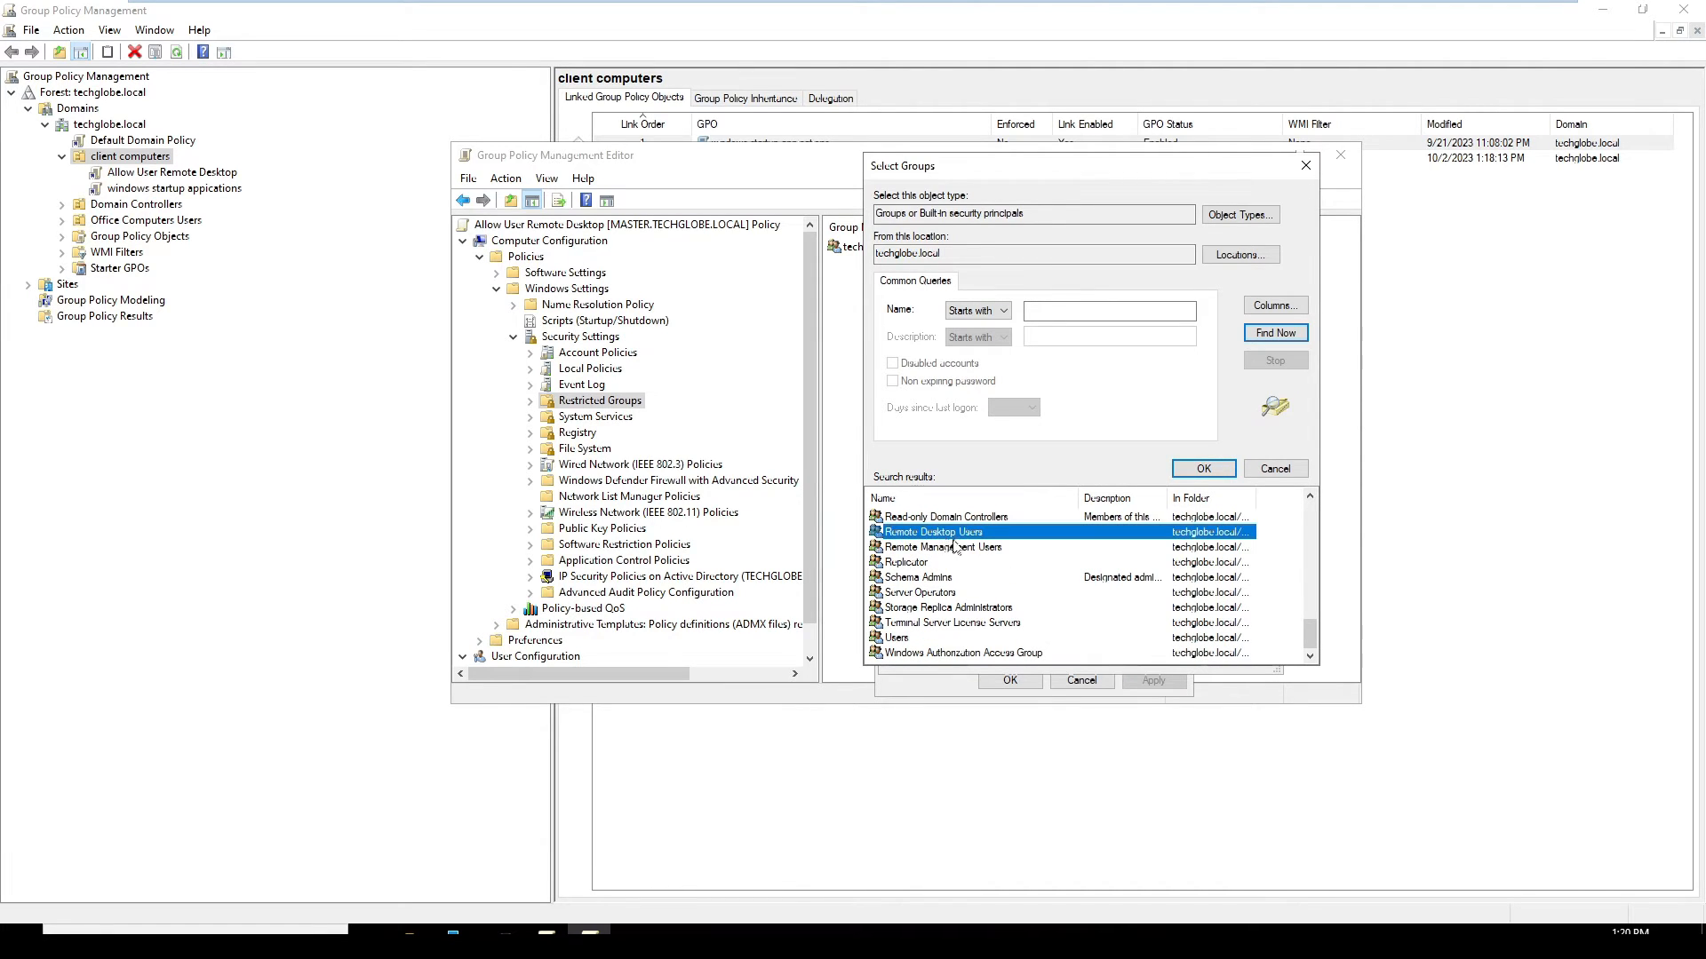
click(1210, 469)
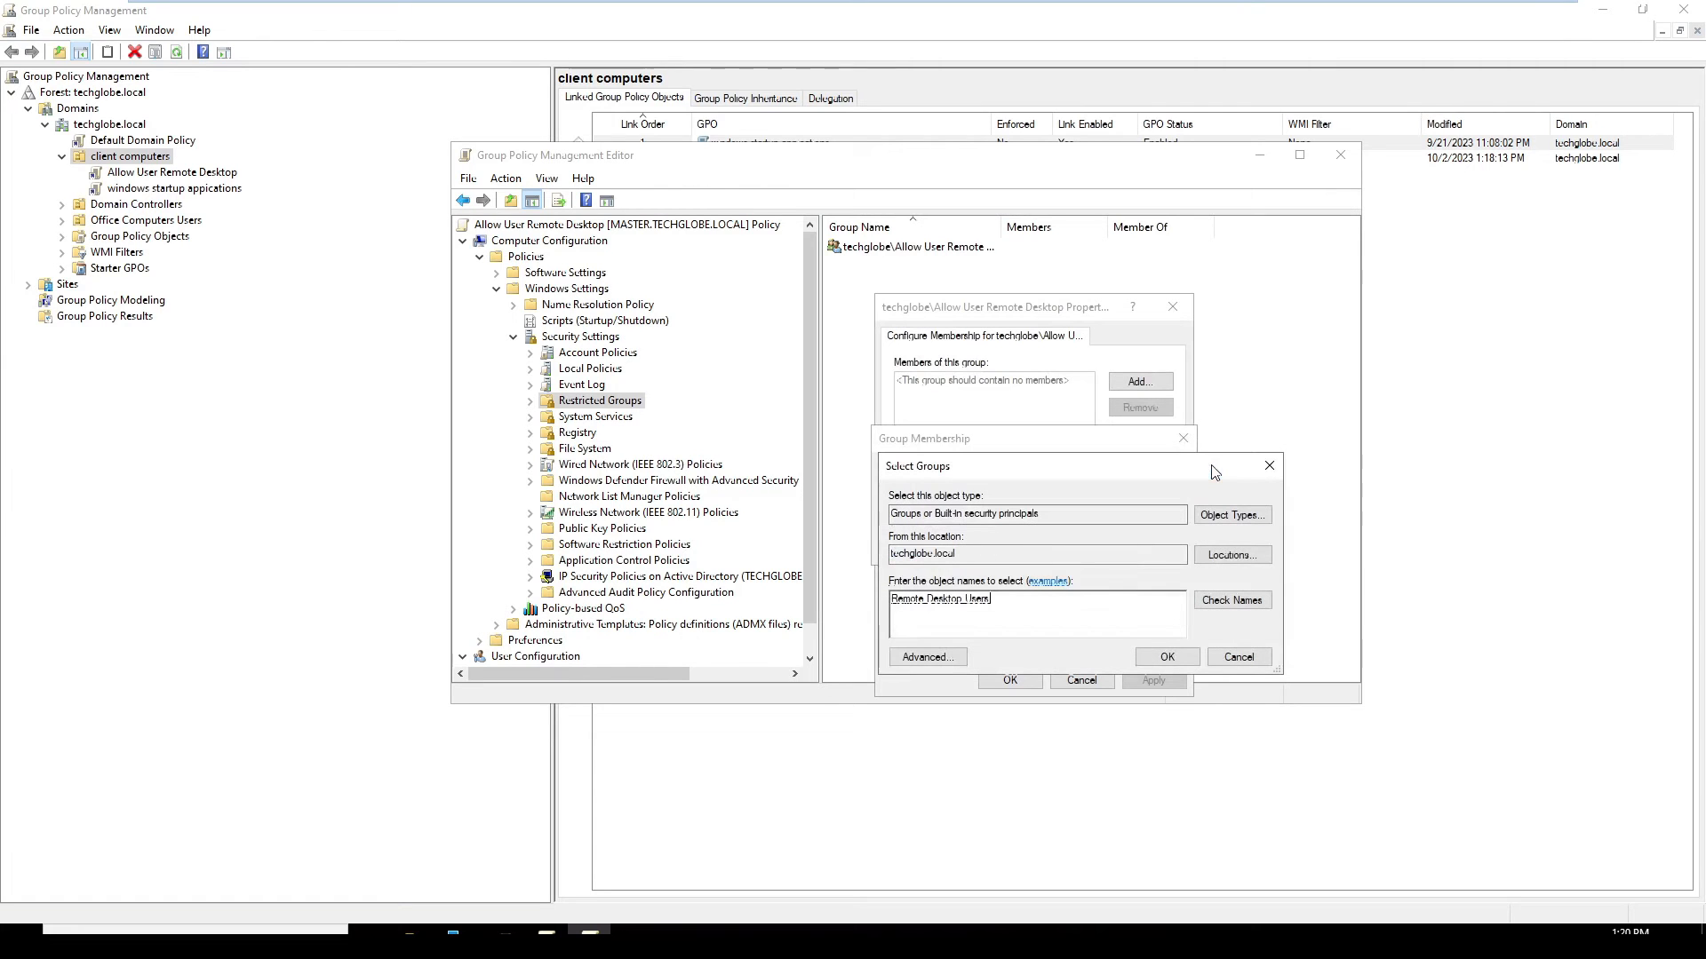
click(1168, 658)
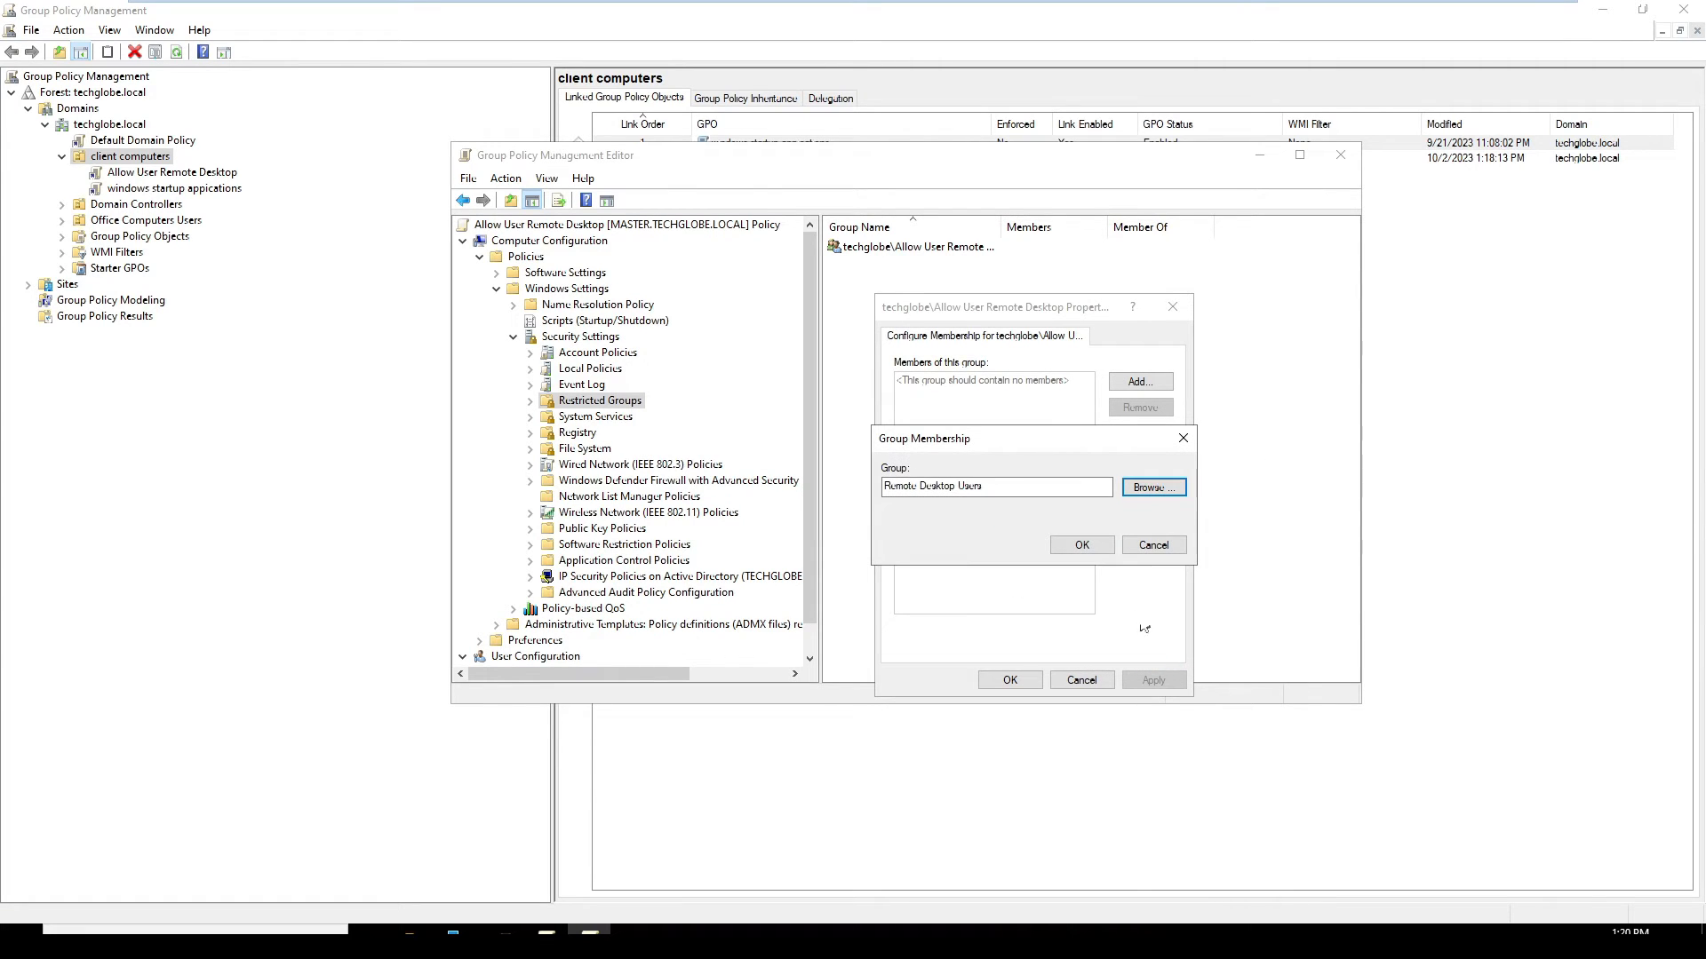
click(1080, 544)
click(1152, 680)
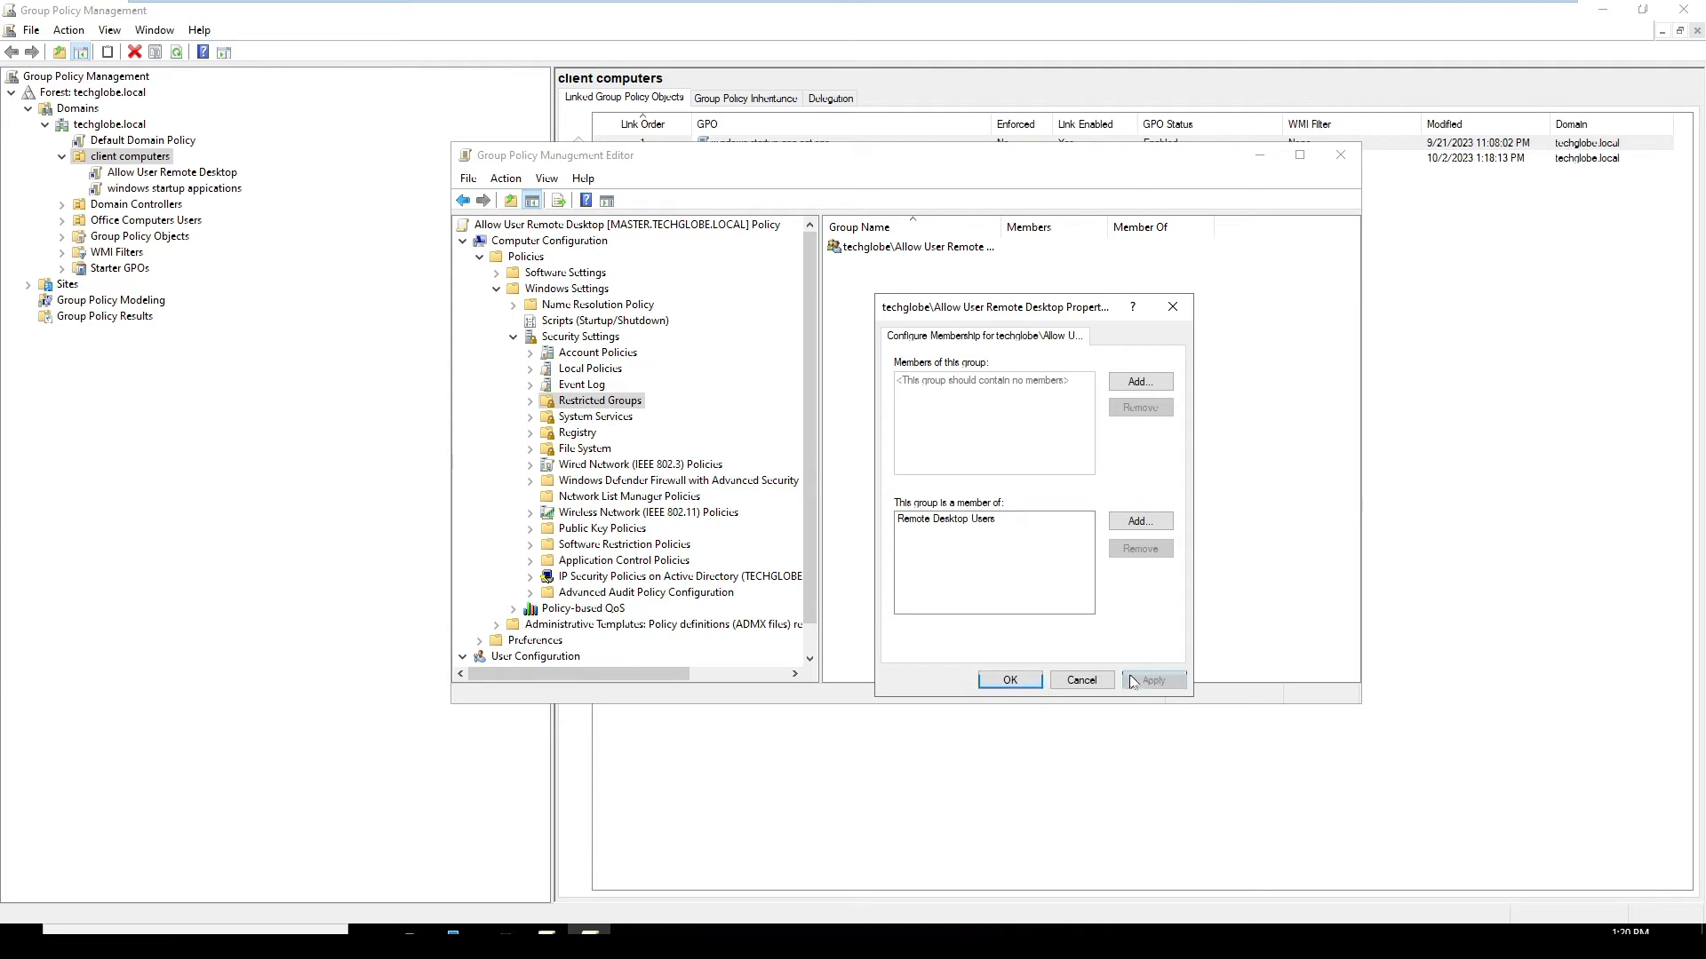
click(1010, 681)
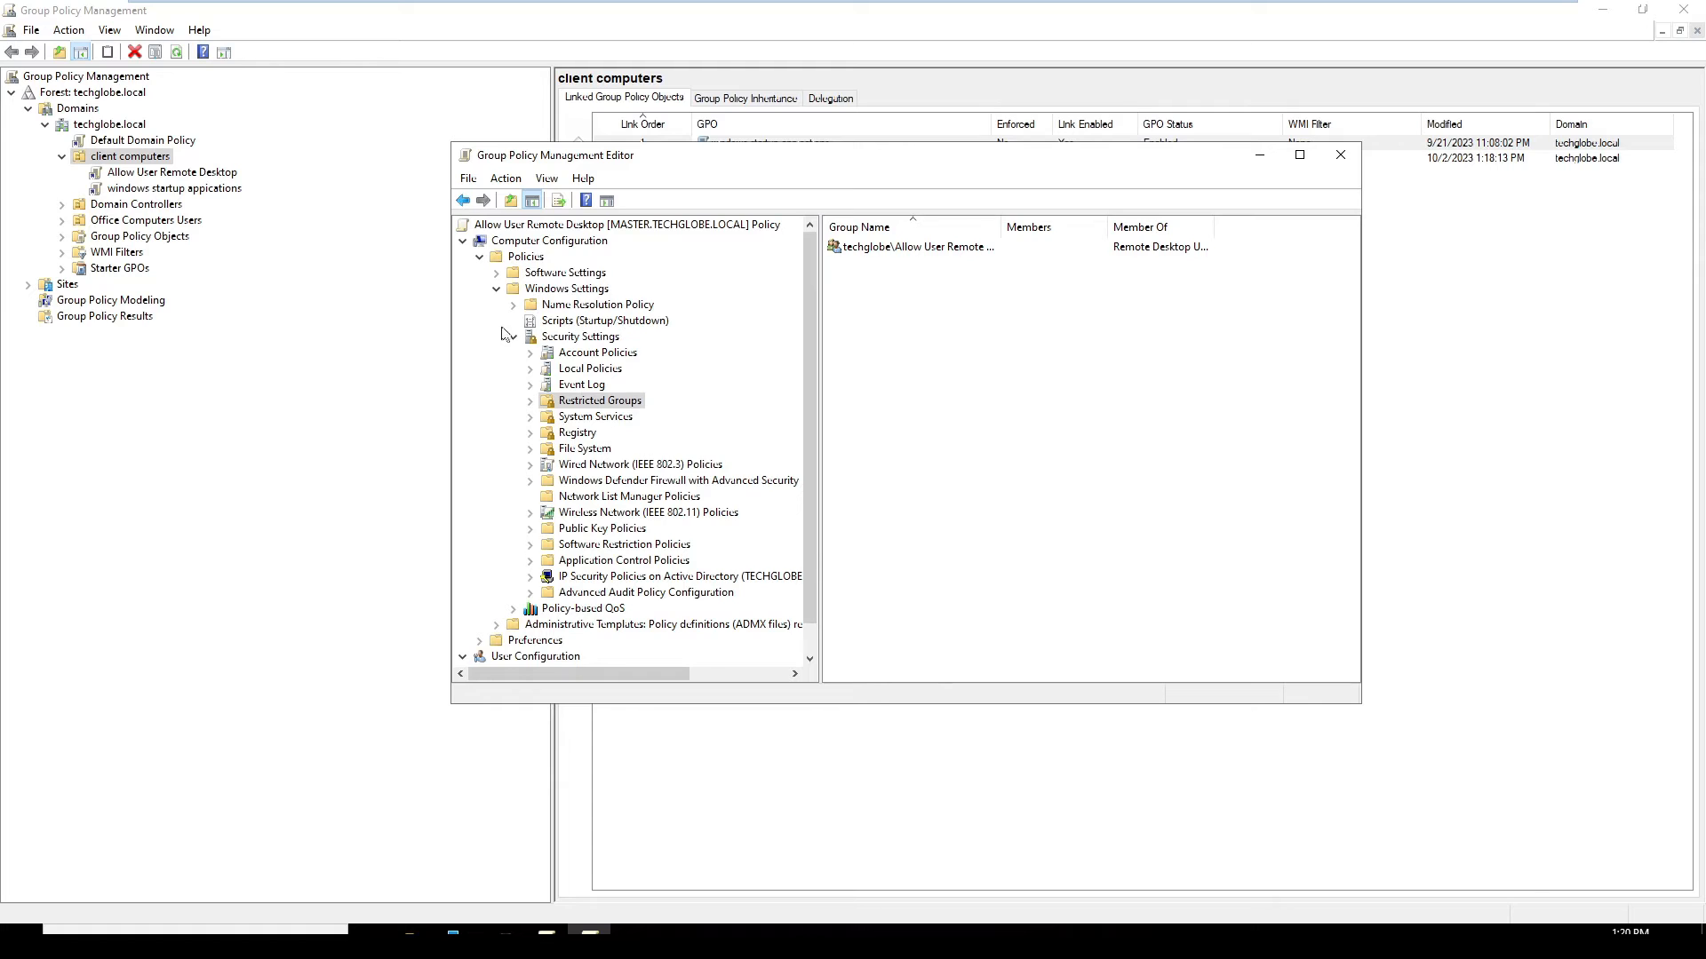
Enable "Allow users to connect remotely by using Remote Desktop Services" in the computer Administrative Templates, under Remote Desktop Session Host > Connections.
click(497, 289)
click(514, 304)
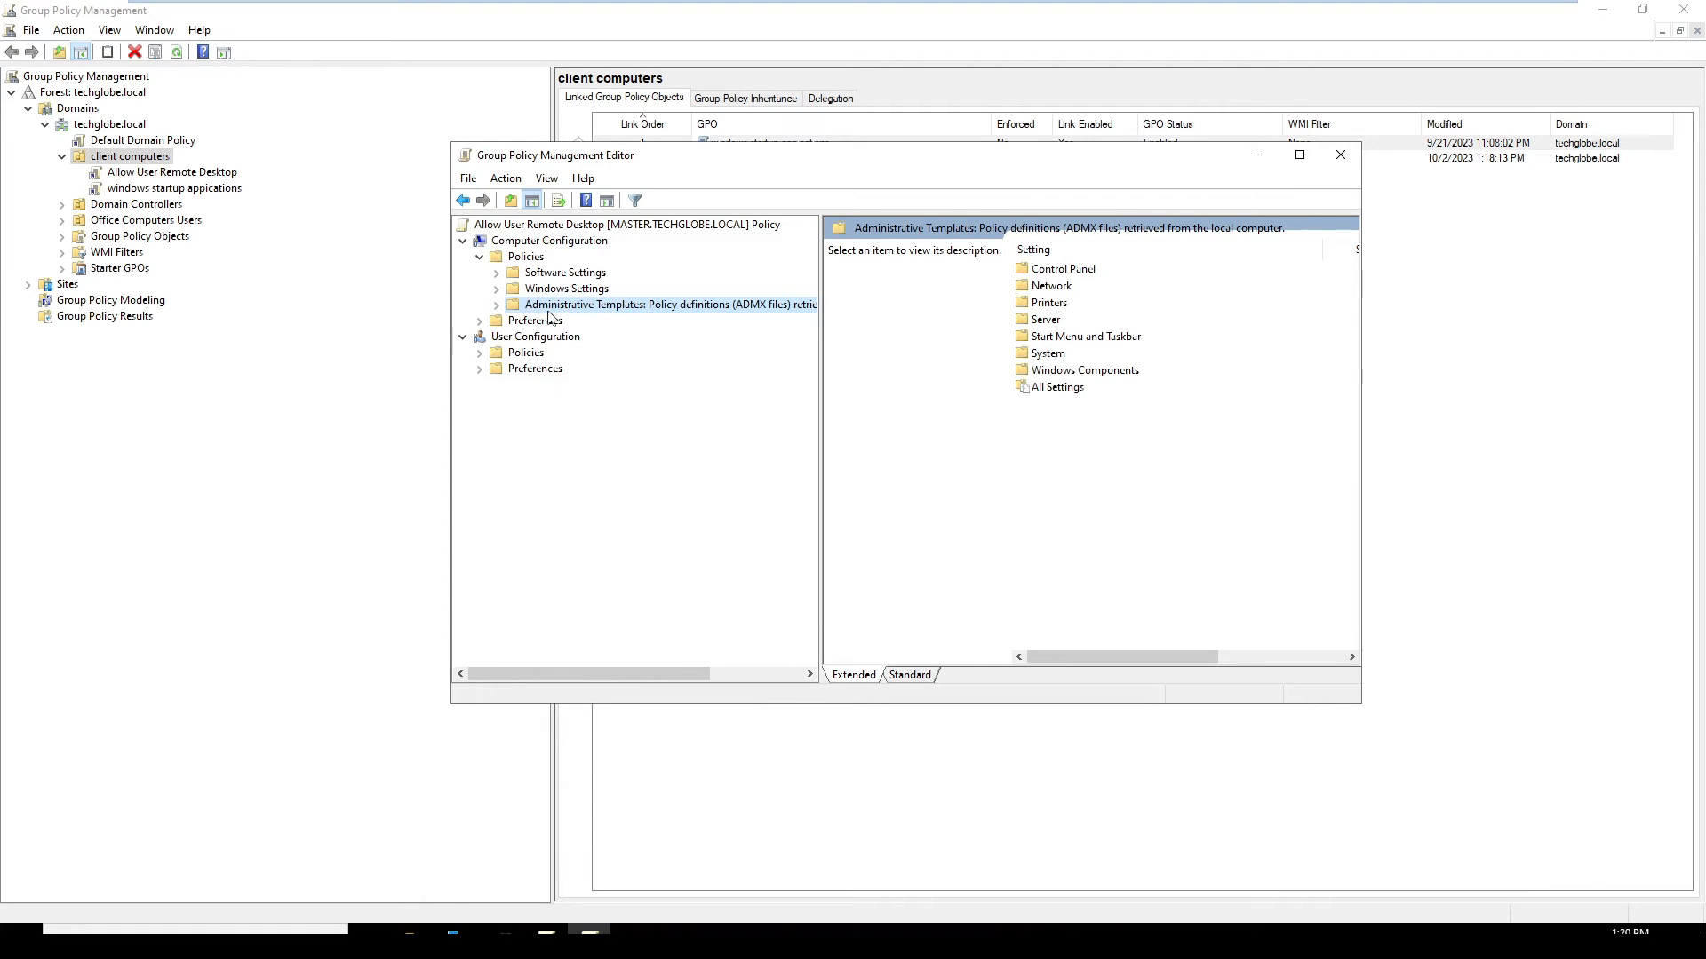
click(498, 307)
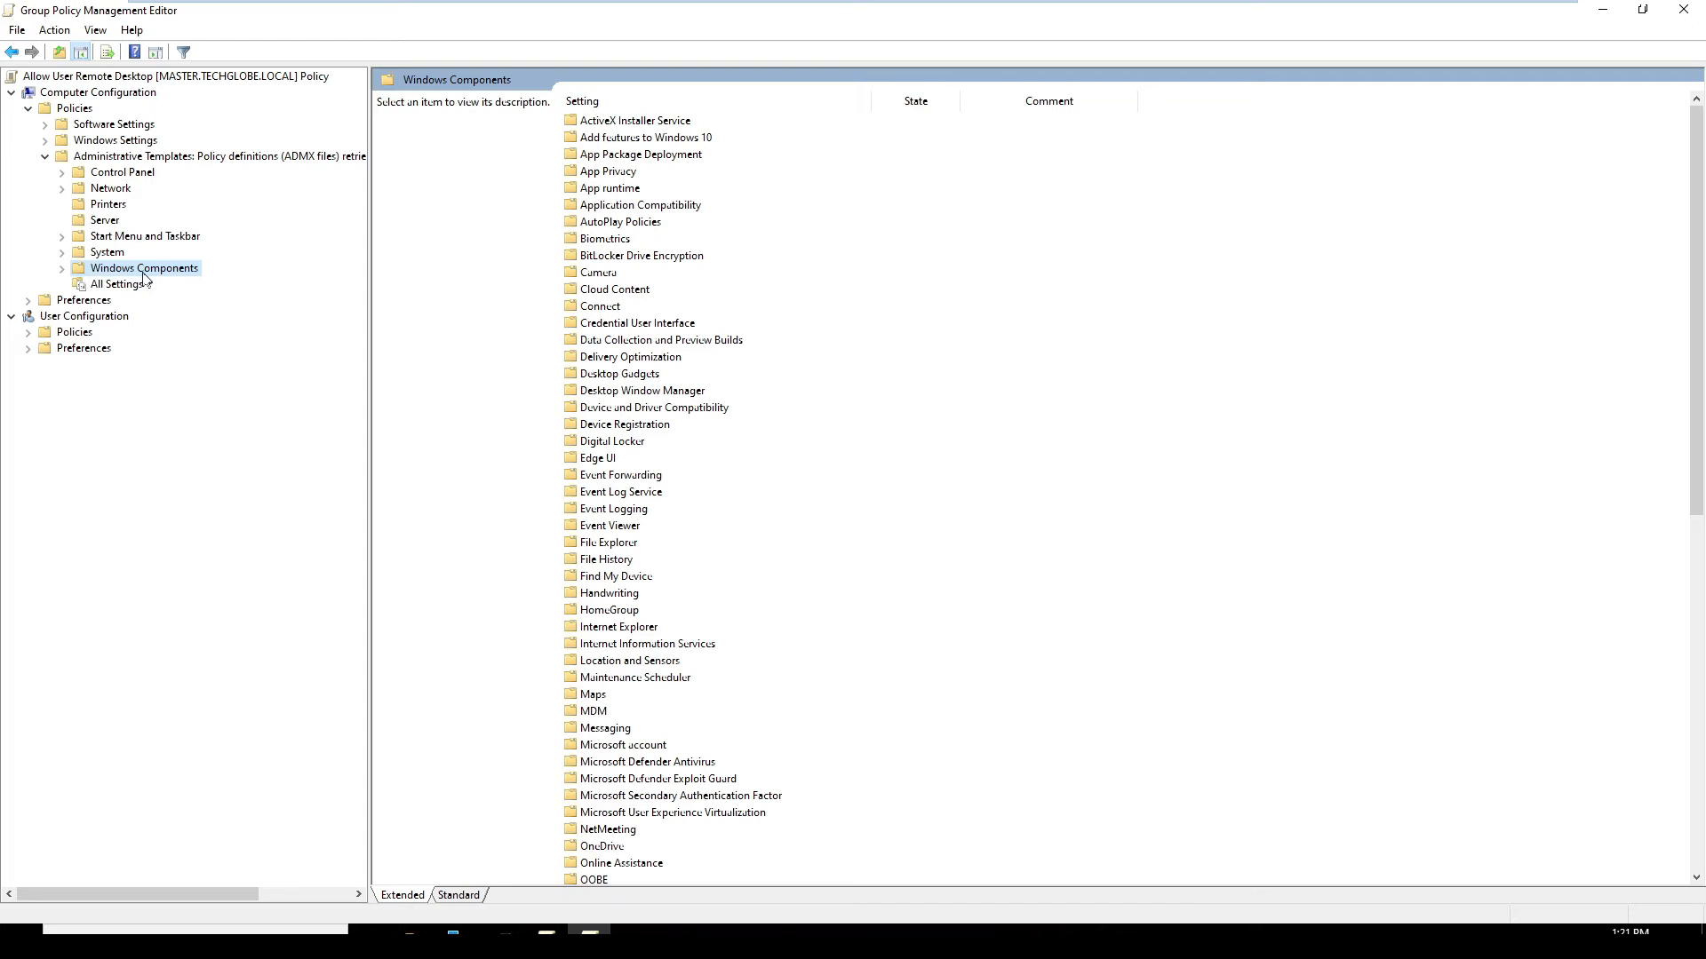
click(62, 269)
scroll(112, 289, down, 13)
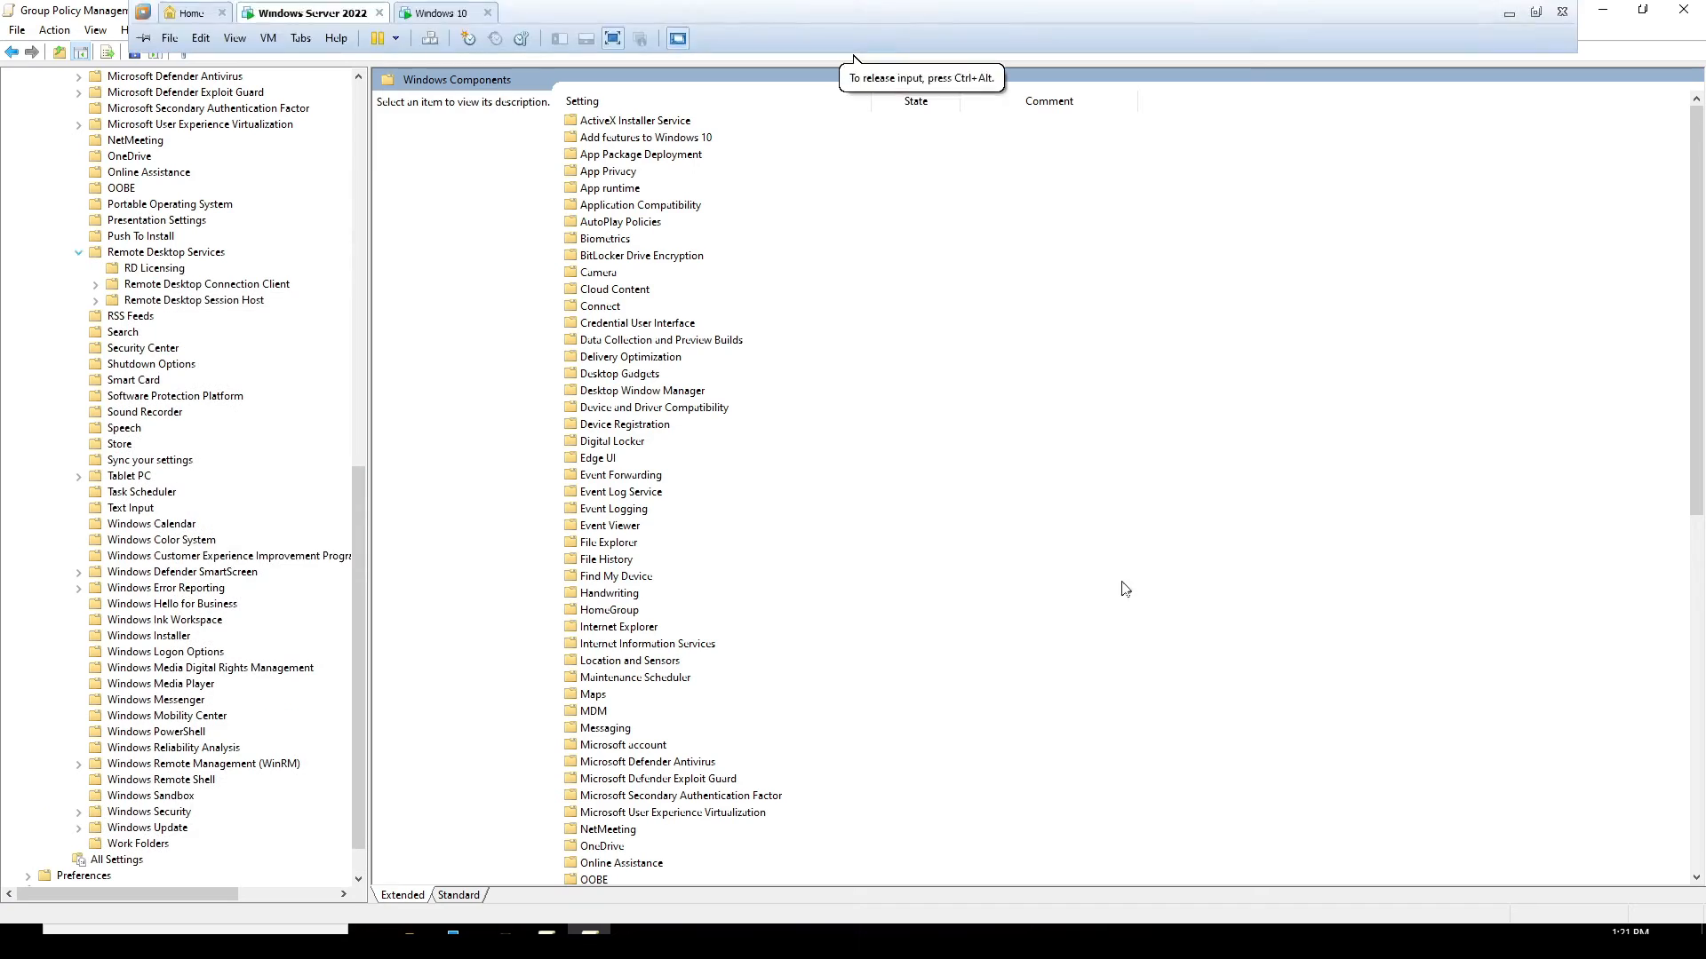
click(147, 301)
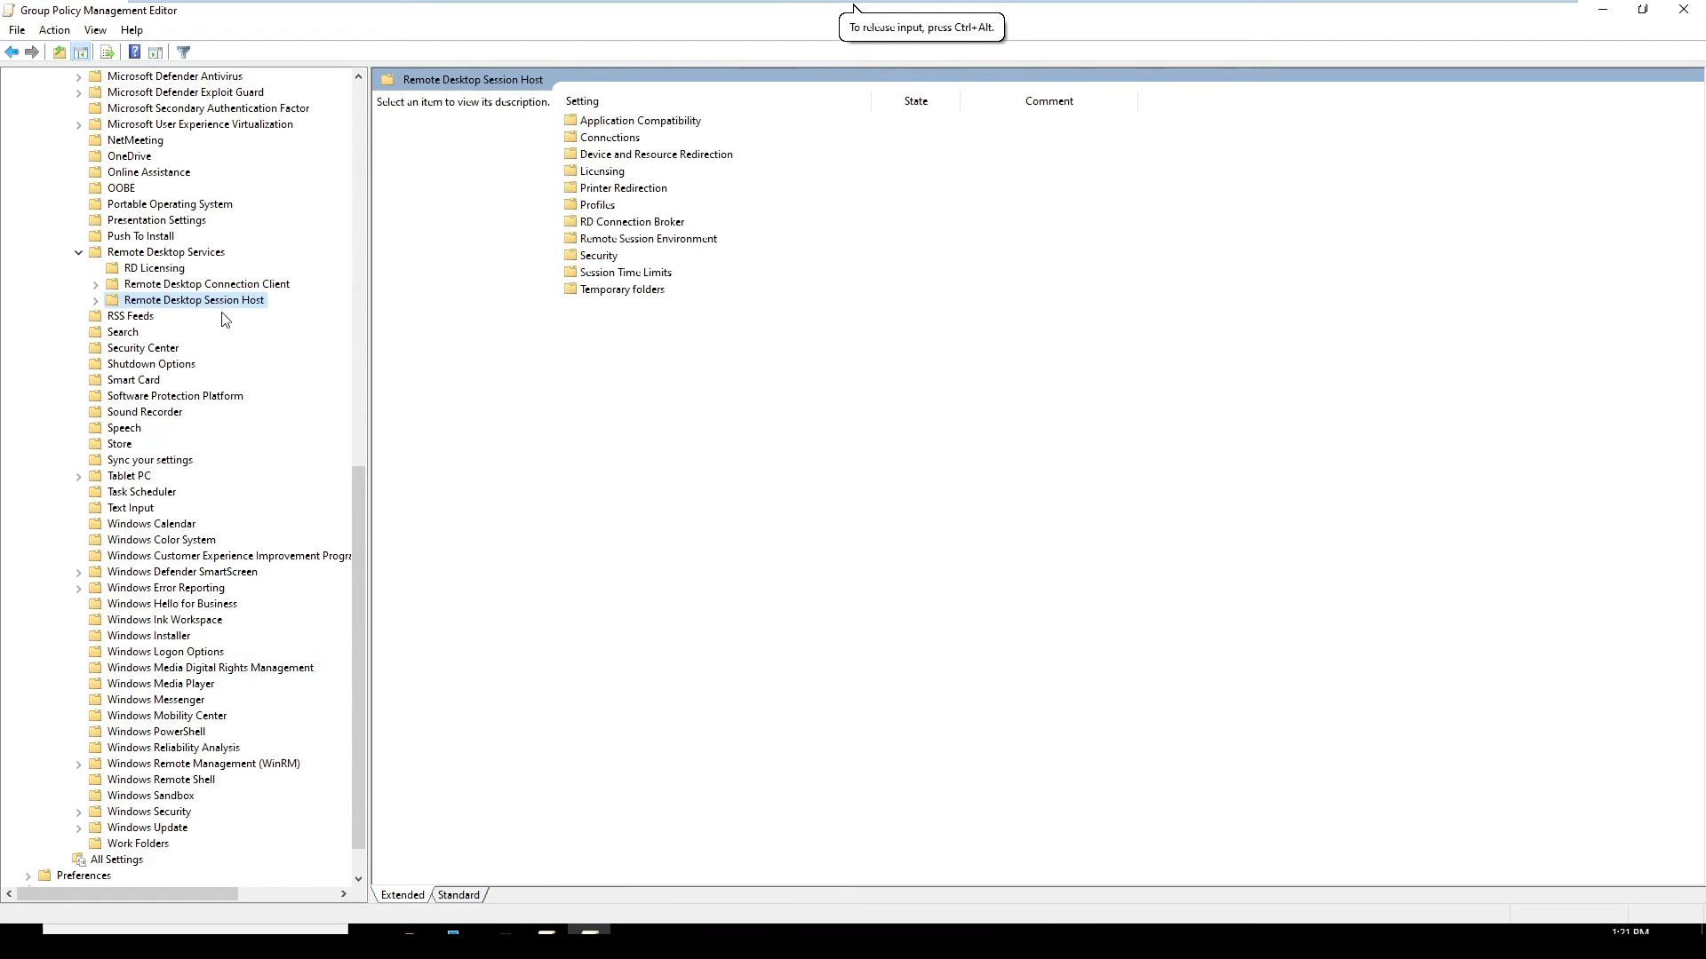
click(96, 301)
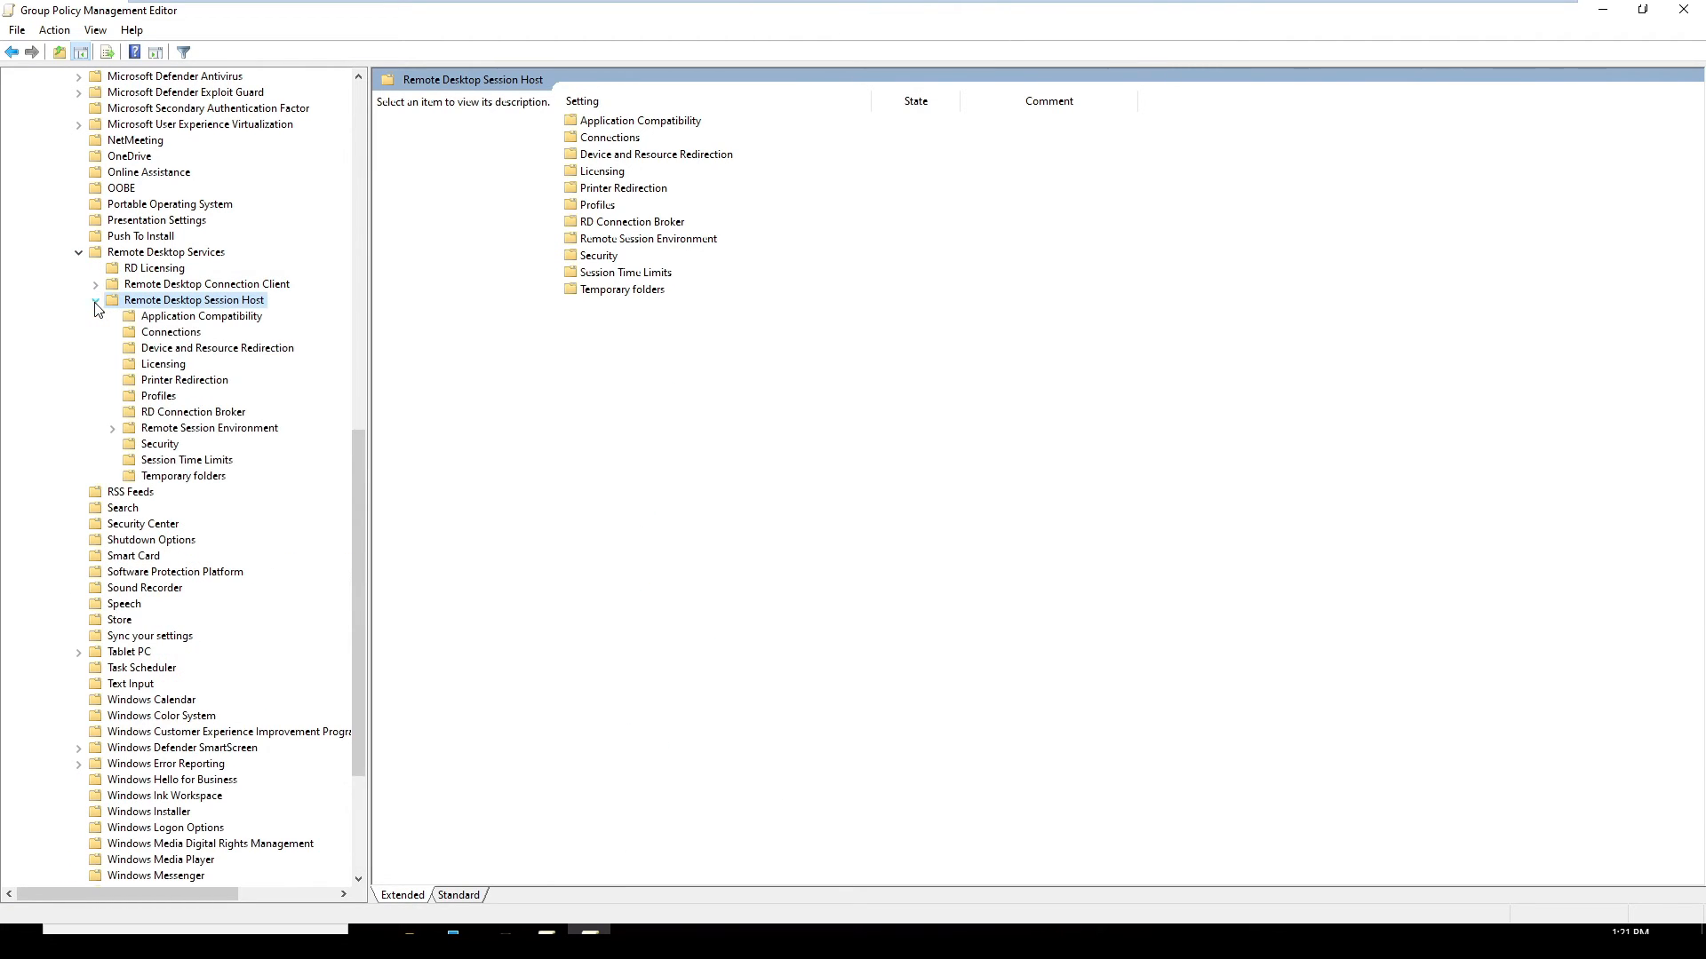
click(164, 336)
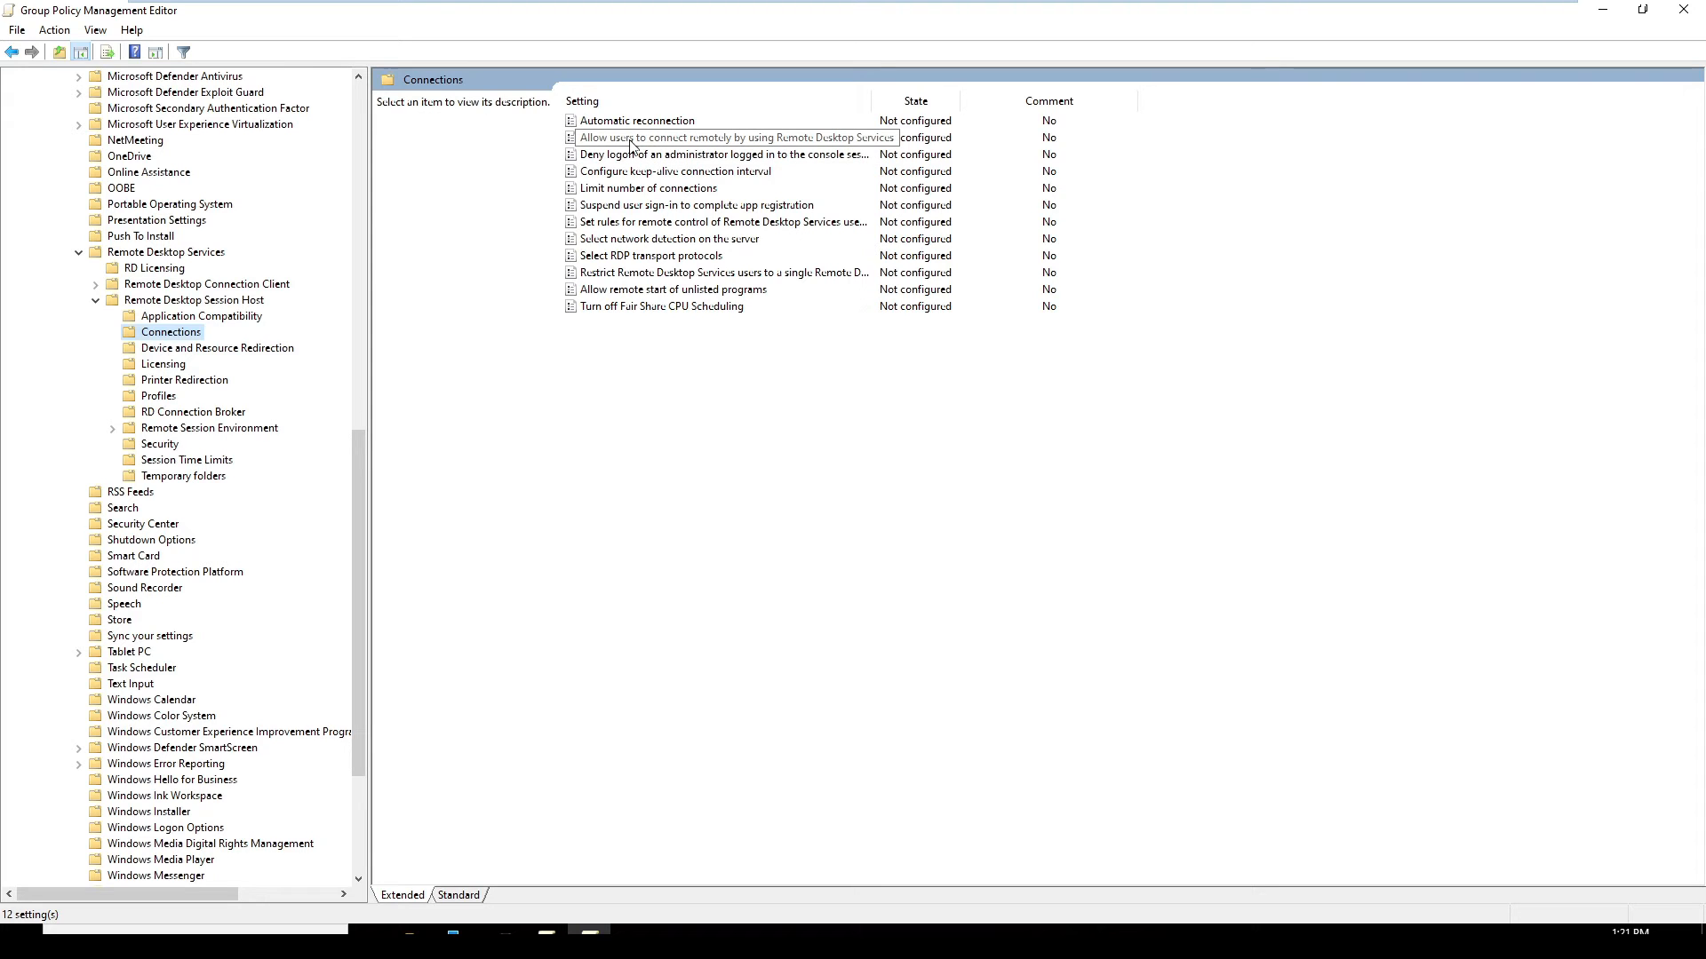
double_click(691, 142)
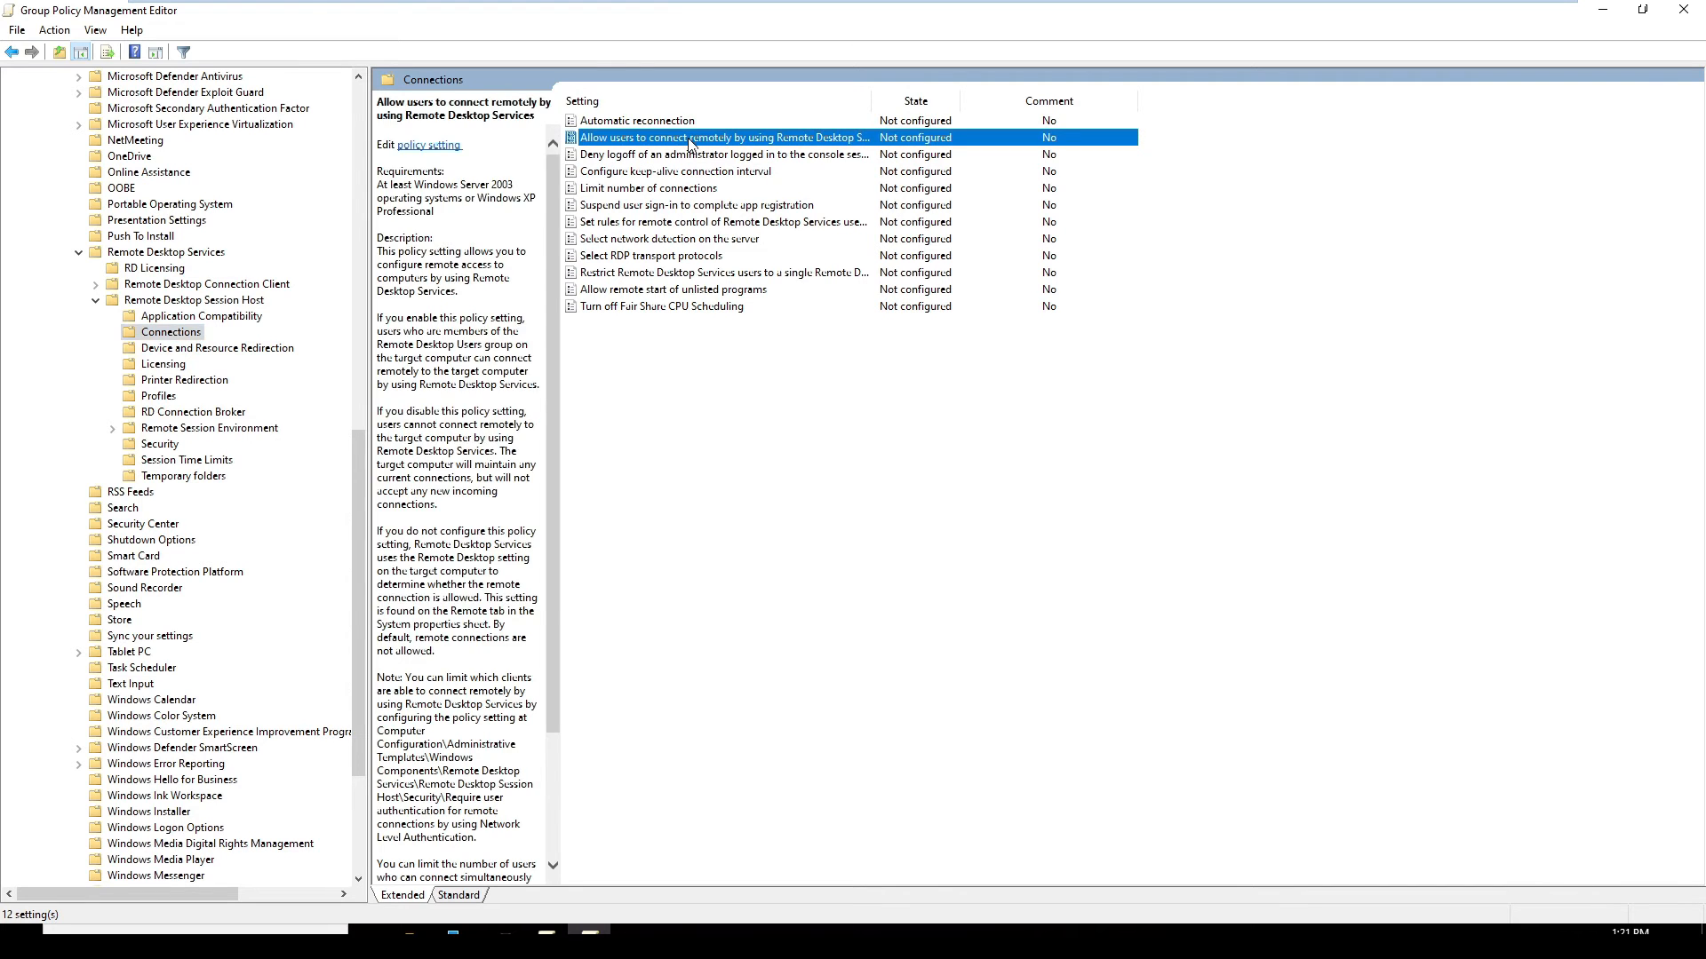
click(70, 163)
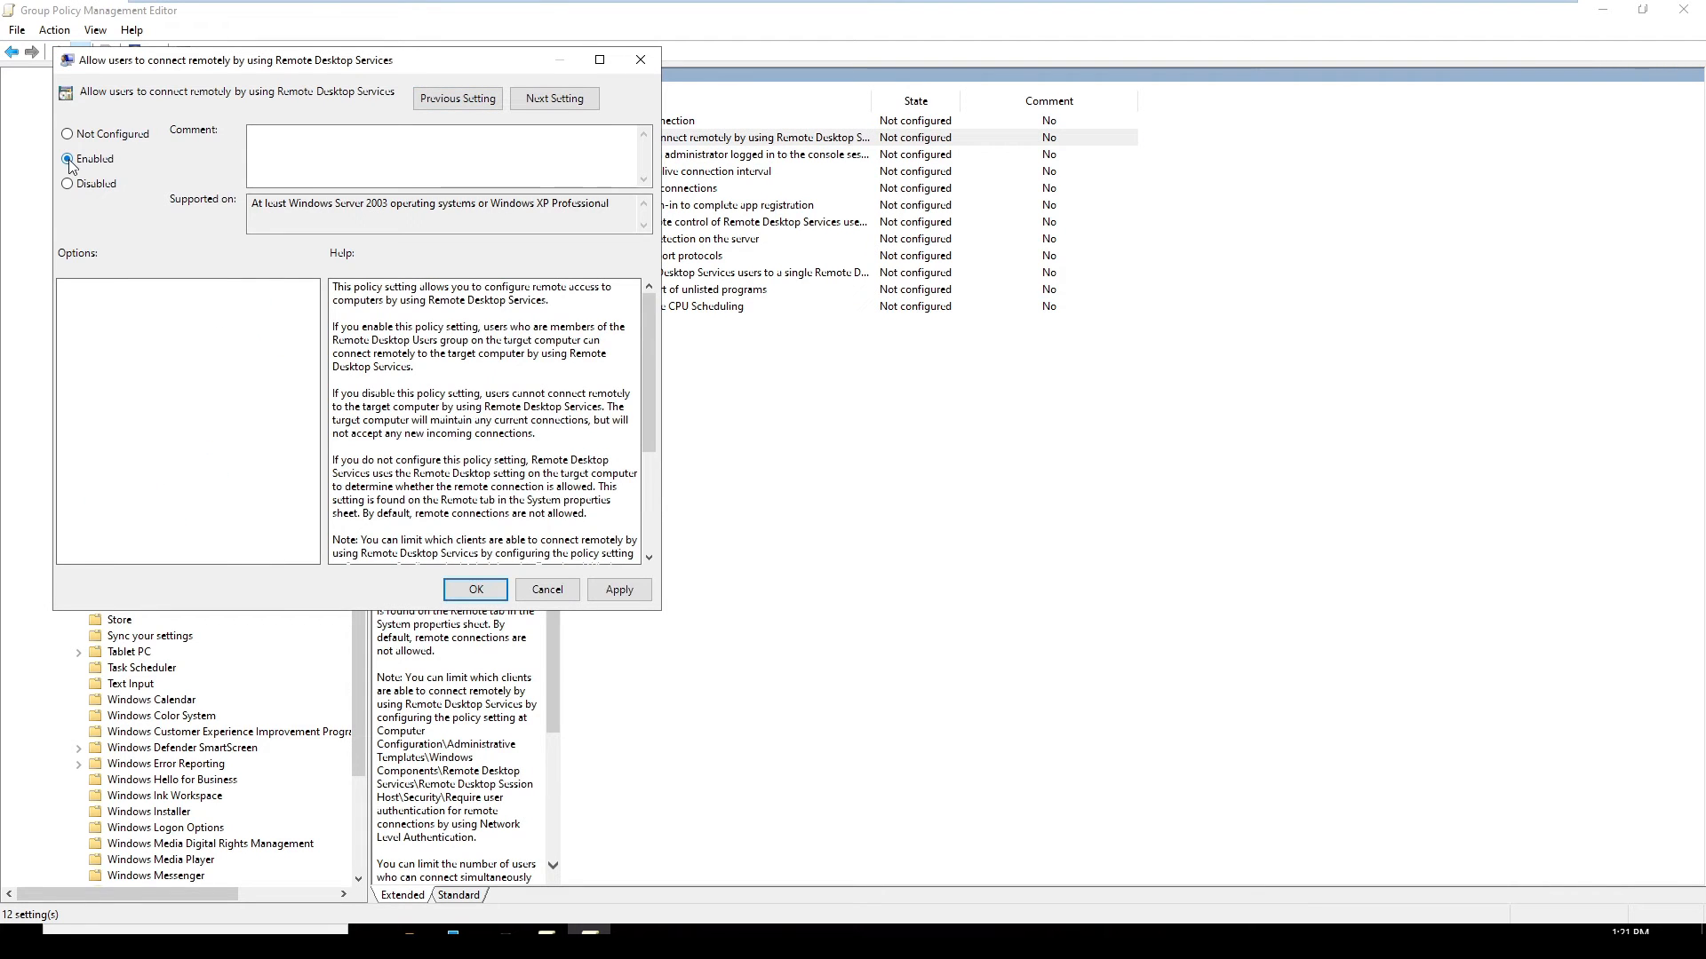
click(487, 592)
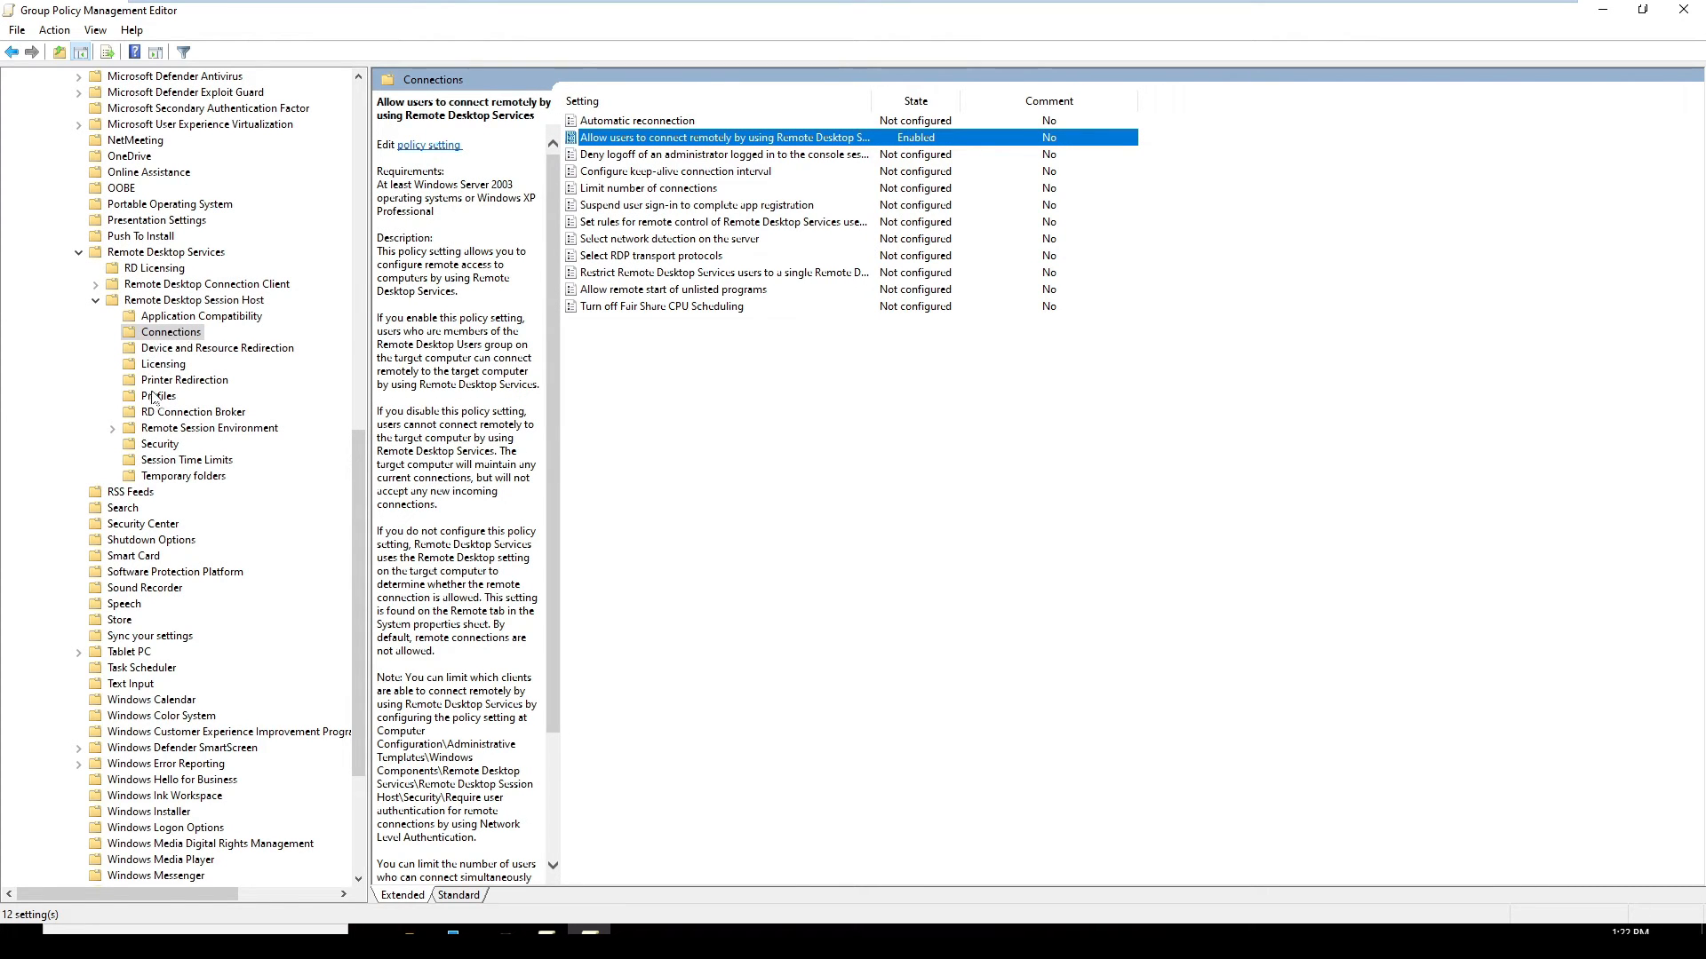
Enable "Require user authentication for remote connections by using Network Level Authentication" in the Remote Desktop Session Host Security policies.
click(157, 444)
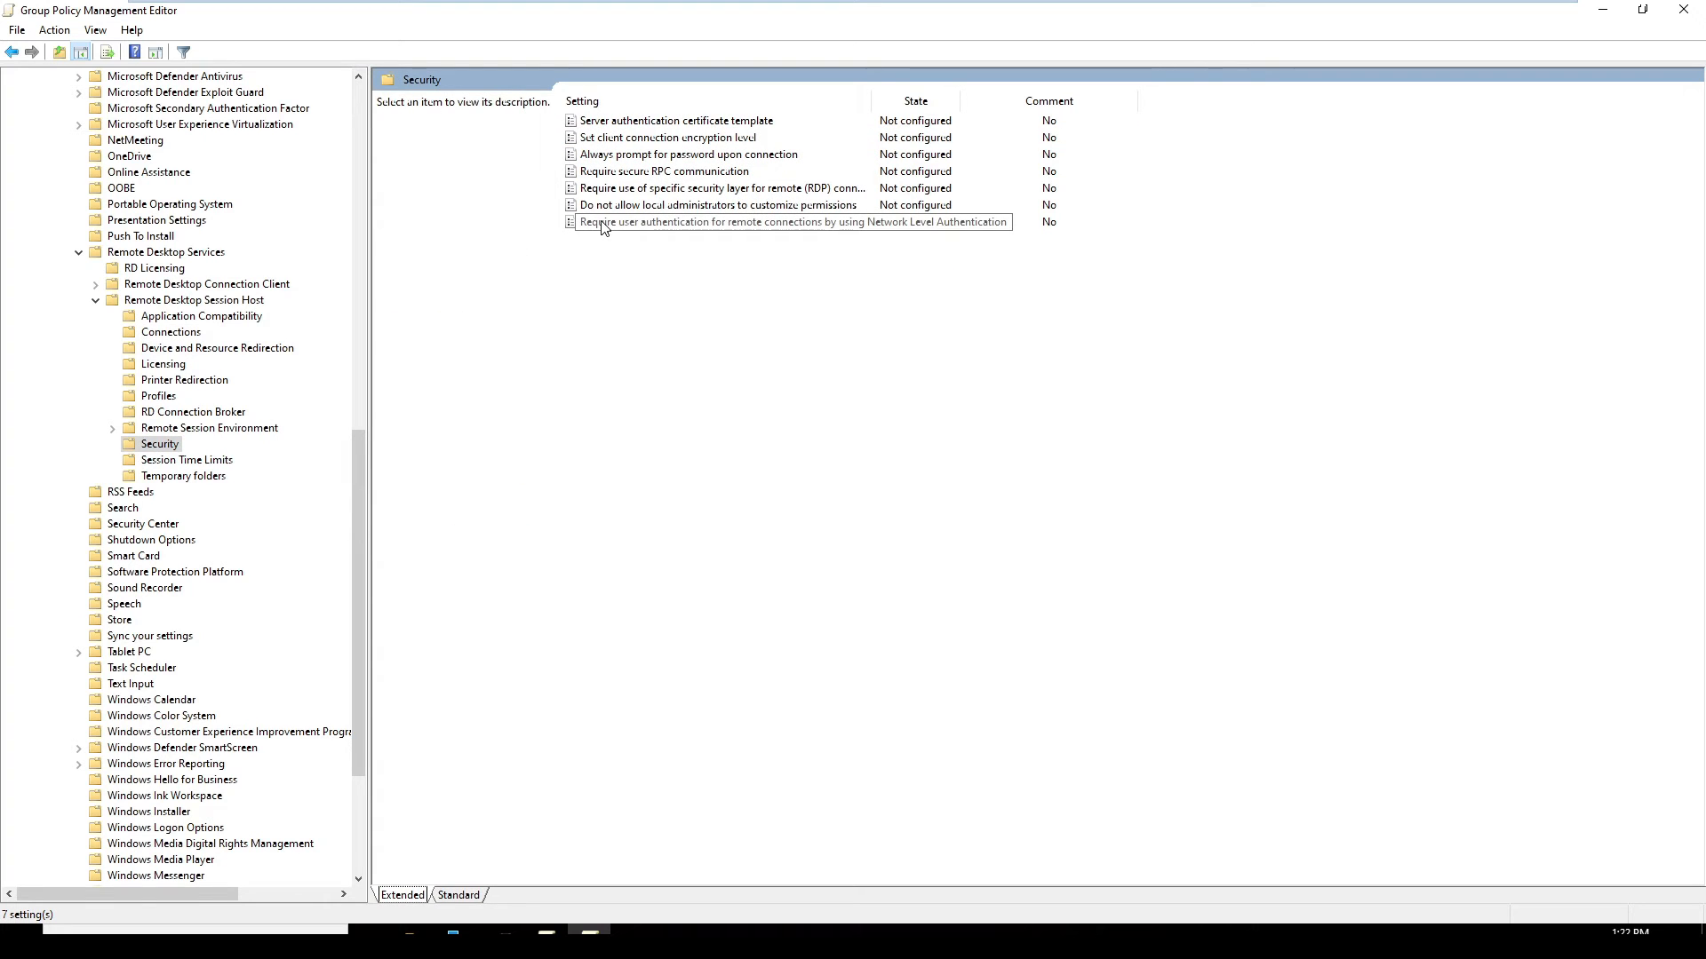
double_click(671, 224)
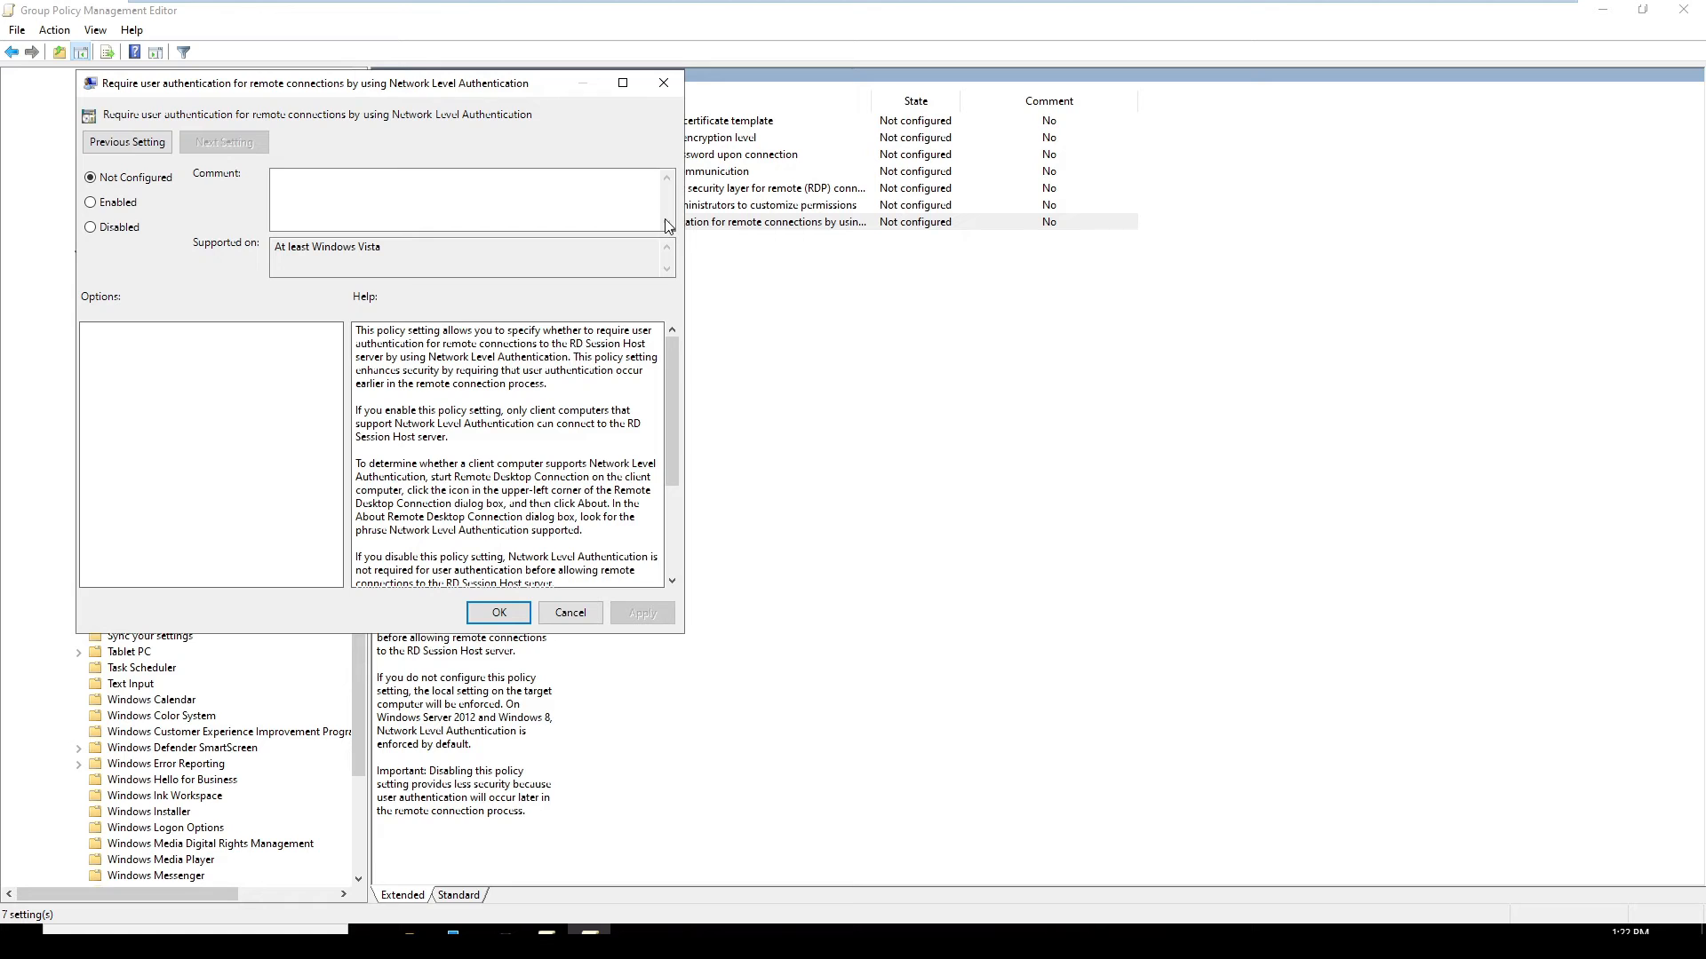
click(94, 203)
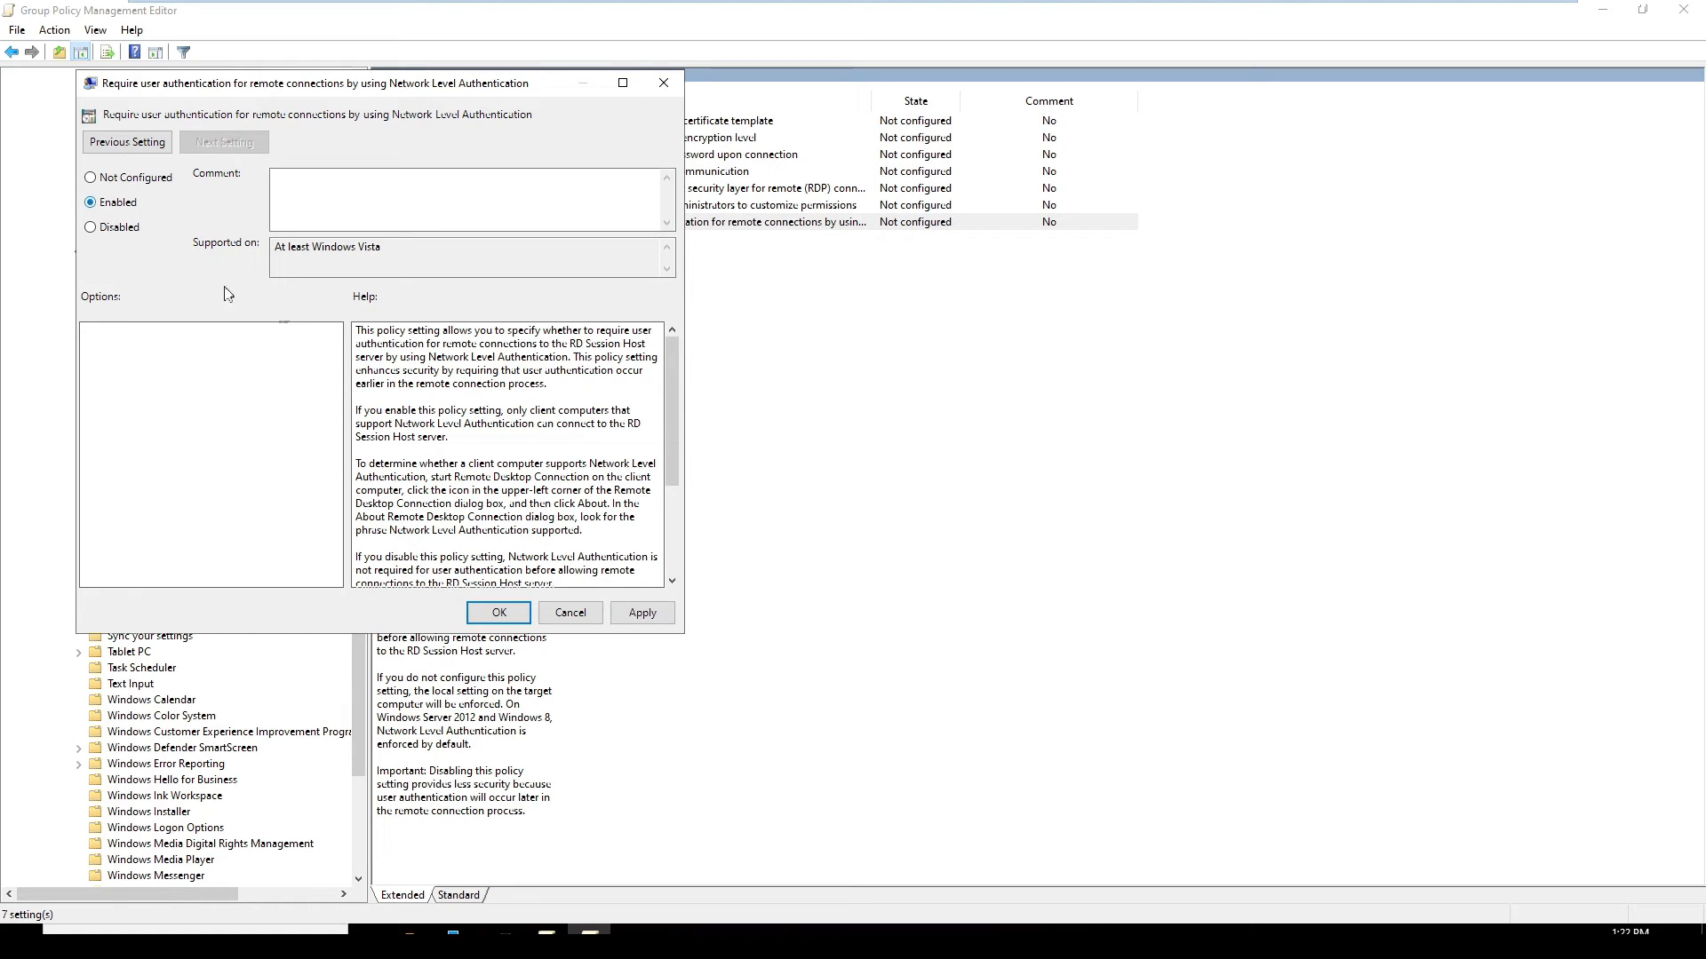
click(646, 613)
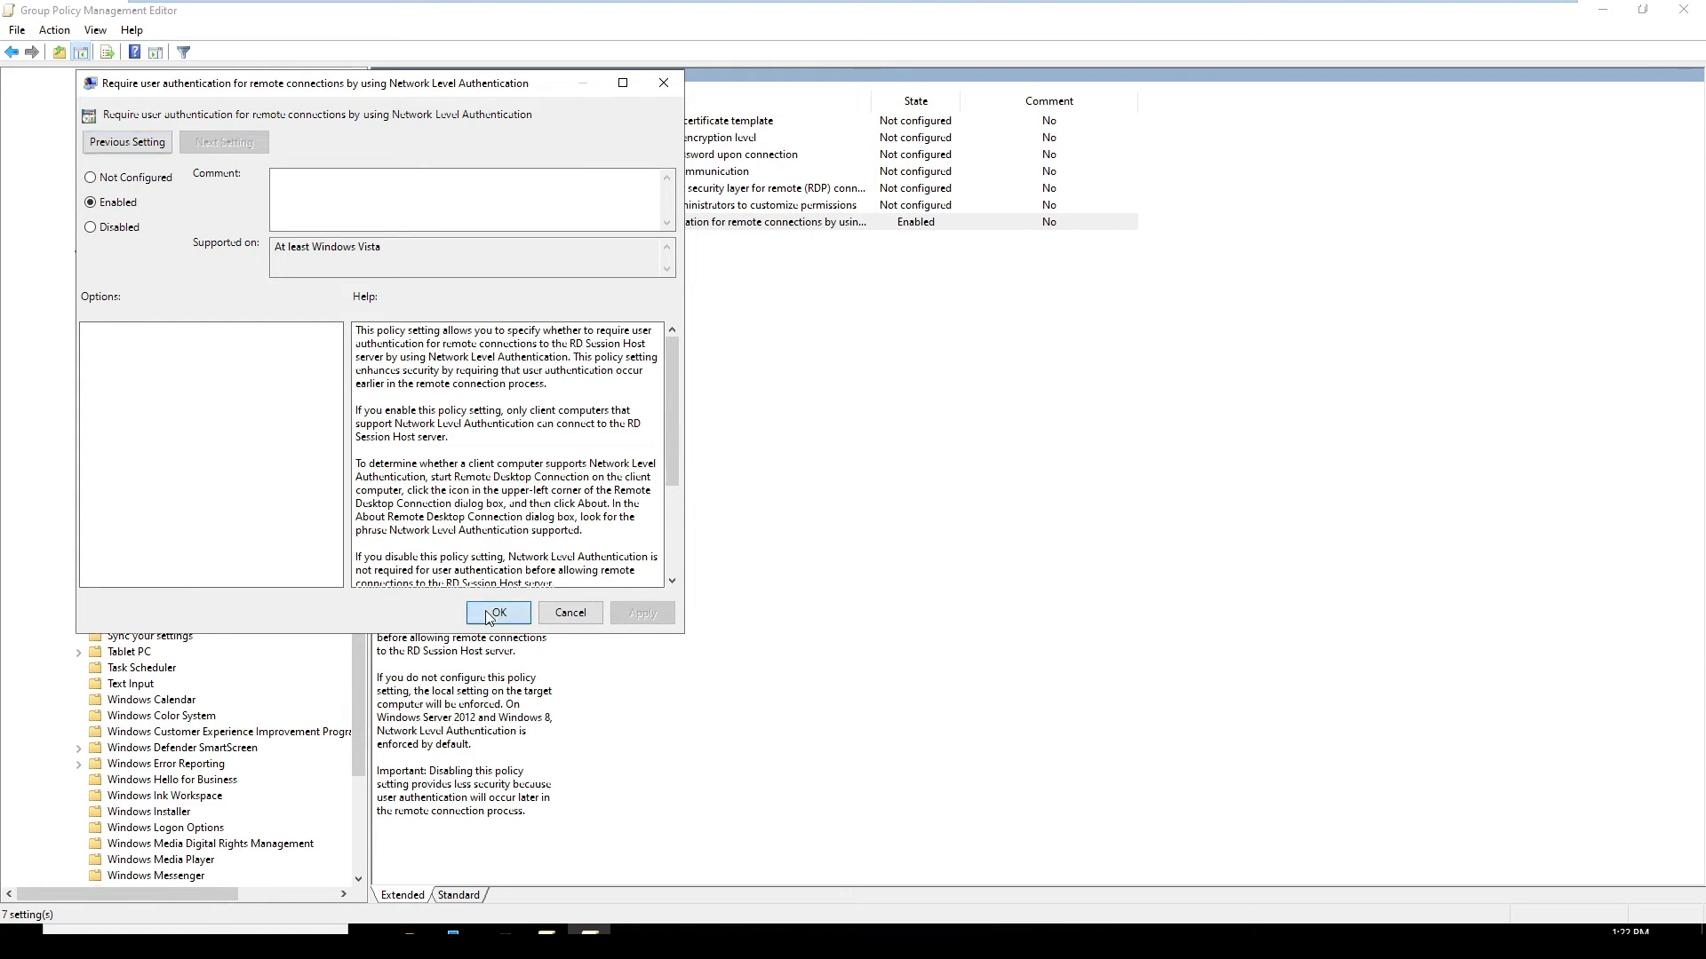
click(498, 613)
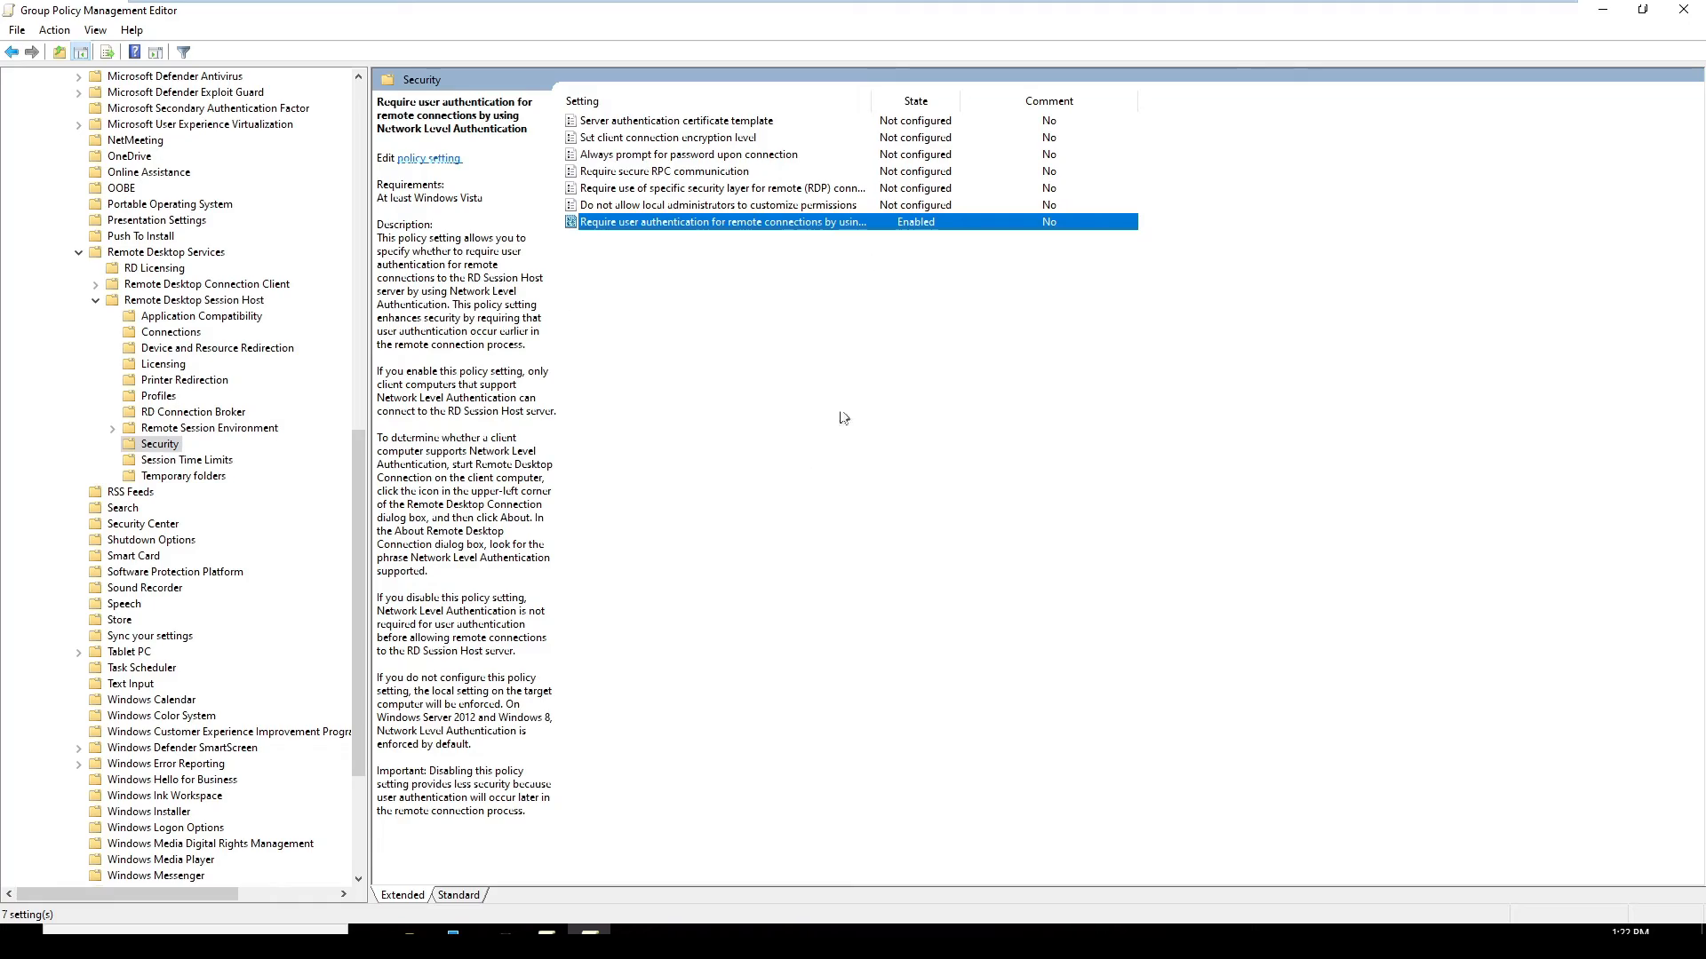
Minimize the policy editor and open a Command Prompt on the server by running cmd.
click(1604, 11)
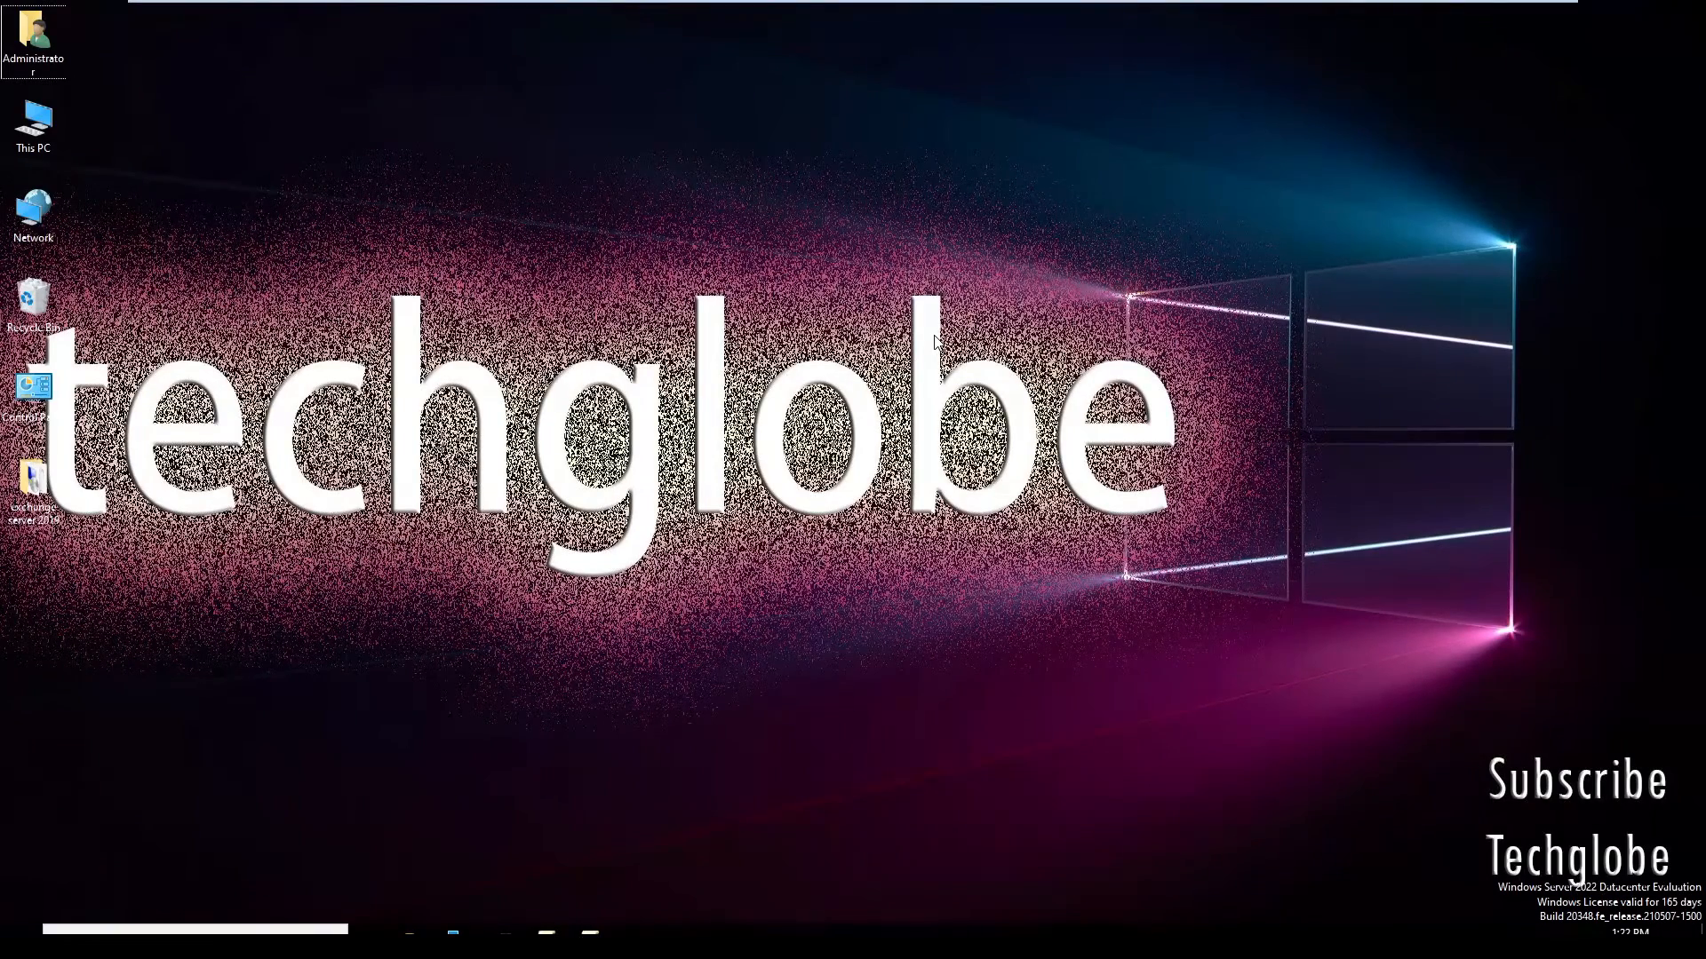
key(super+r)
text(cmd)
key(Return)
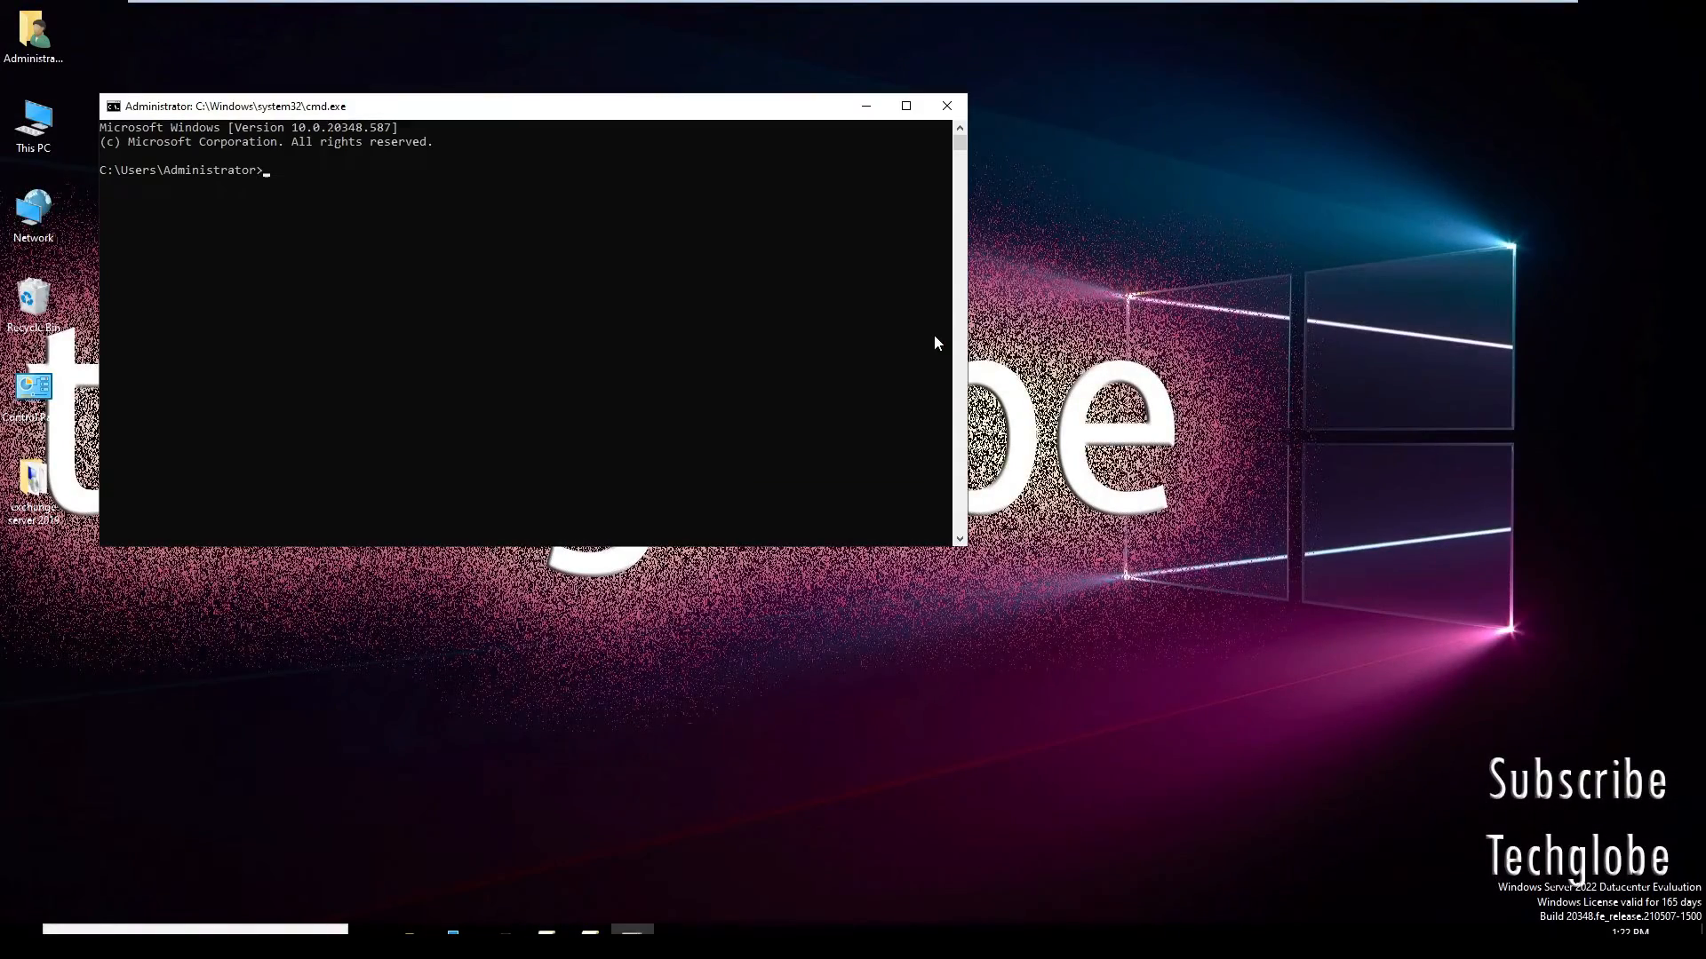